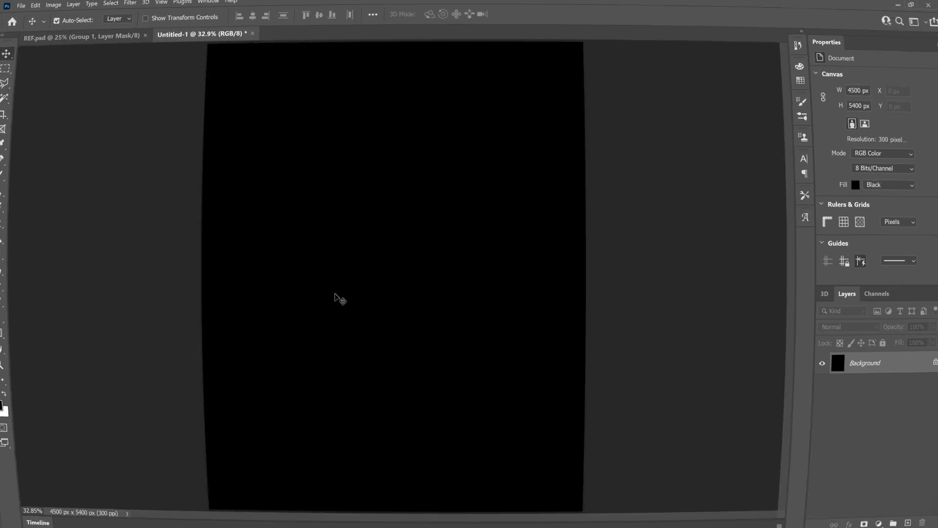
Add white WORLD text and enlarge it centred near the top of the page.
{"action": "left_click", "coordinate": [307, 211]}
{"action": "type", "text": "TEXT"}
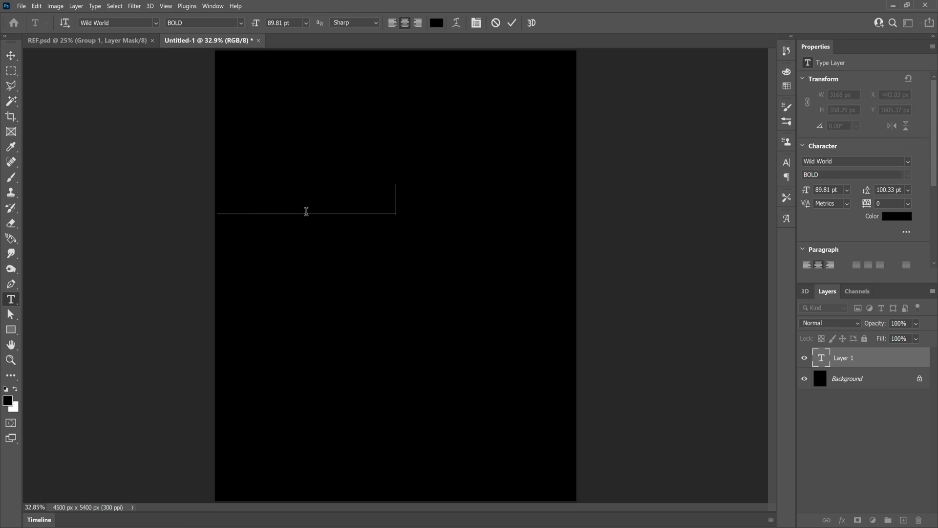
{"action": "left_click", "coordinate": [10, 55]}
{"action": "left_click", "coordinate": [896, 216]}
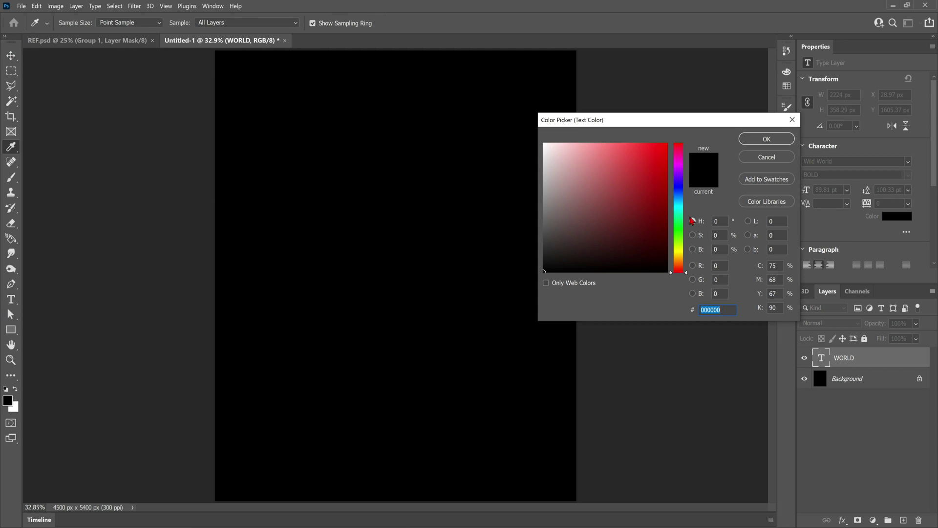
{"action": "left_click", "coordinate": [542, 143]}
{"action": "left_click", "coordinate": [718, 139]}
{"action": "left_click_drag", "start_coordinate": [313, 204], "coordinate": [387, 164]}
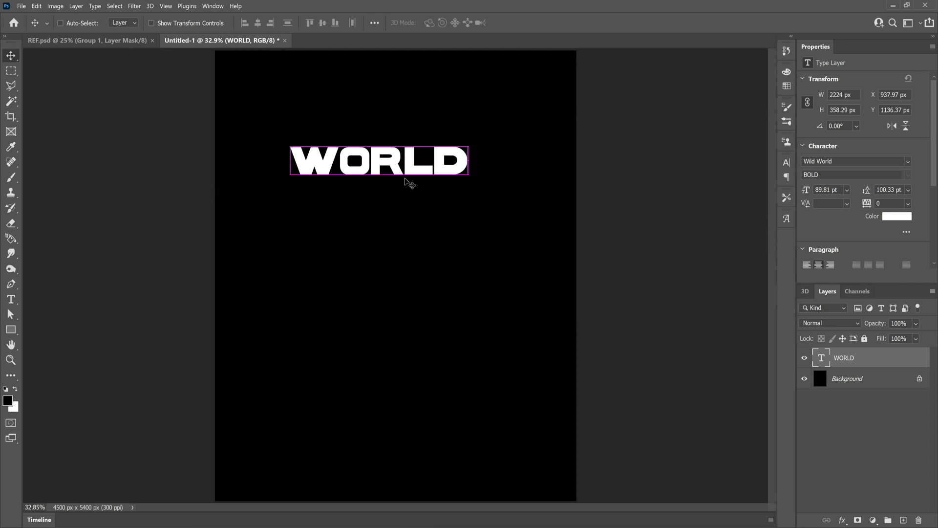
{"action": "key", "text": "ctrl+t"}
{"action": "left_click_drag", "start_coordinate": [469, 176], "coordinate": [557, 196]}
{"action": "left_click_drag", "start_coordinate": [457, 164], "coordinate": [446, 133]}
{"action": "key", "text": "Return"}
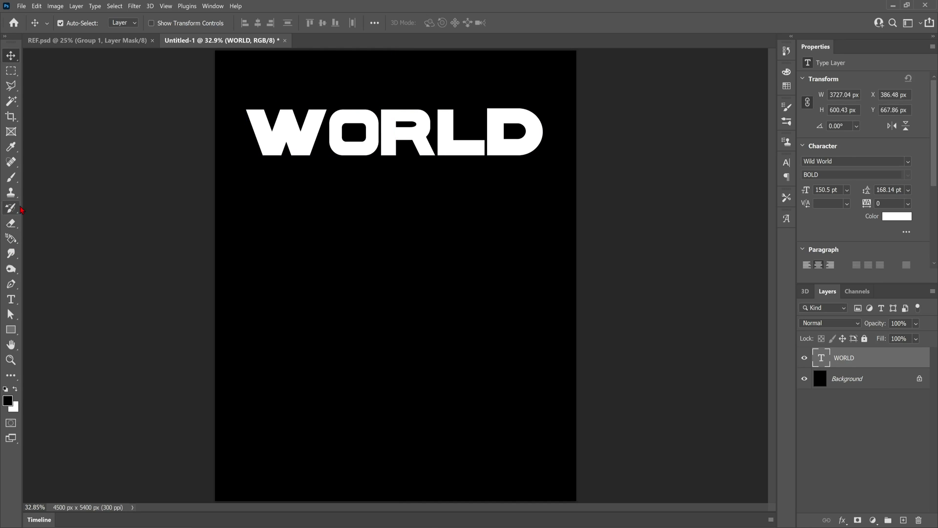
Add LOADING text and shrink it to about half size near the title.
{"action": "key", "text": "t"}
{"action": "left_click", "coordinate": [302, 273]}
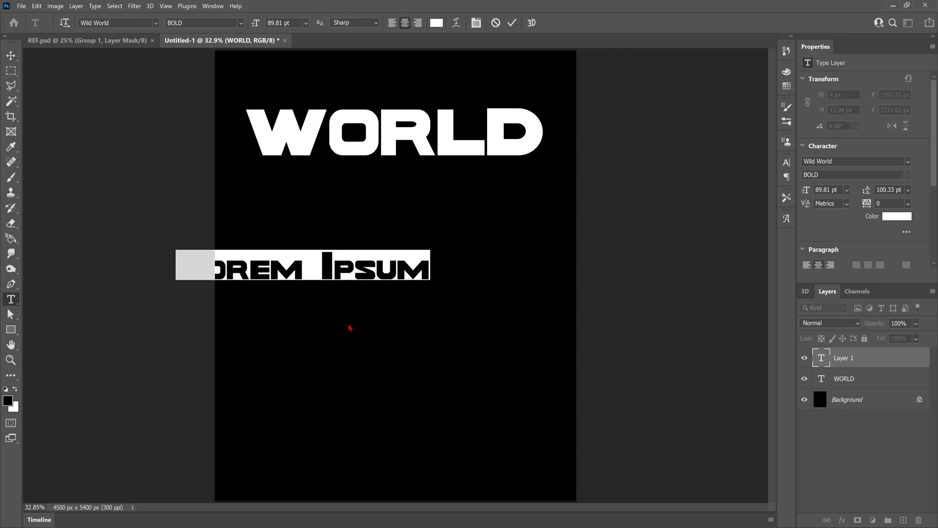
{"action": "type", "text": "LOADING"}
{"action": "left_click", "coordinate": [10, 56]}
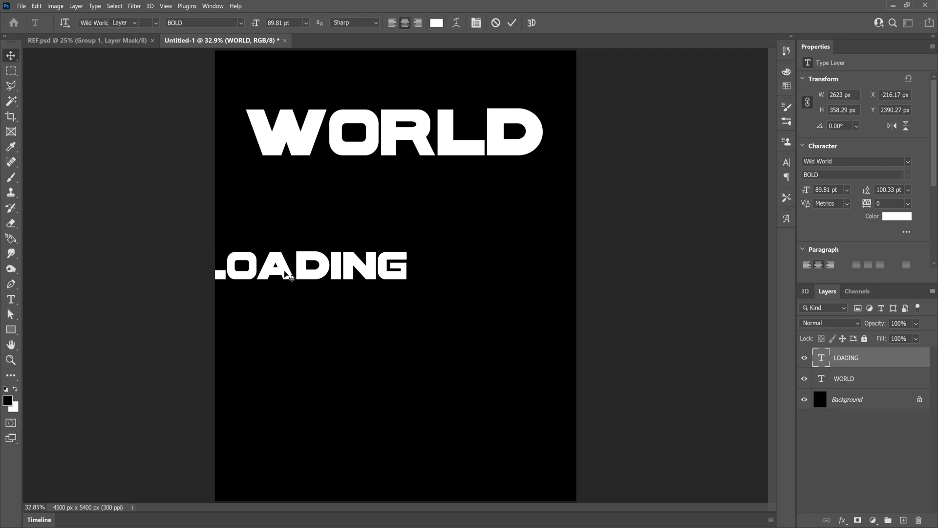
{"action": "left_click_drag", "start_coordinate": [313, 267], "coordinate": [370, 242]}
{"action": "key", "text": "ctrl+t"}
{"action": "left_click_drag", "start_coordinate": [470, 253], "coordinate": [533, 109]}
{"action": "key", "text": "Return"}
Duplicate LOADING, change the copy to NEW, and place it above WORLD's right side.
{"action": "key", "text": "ctrl+j"}
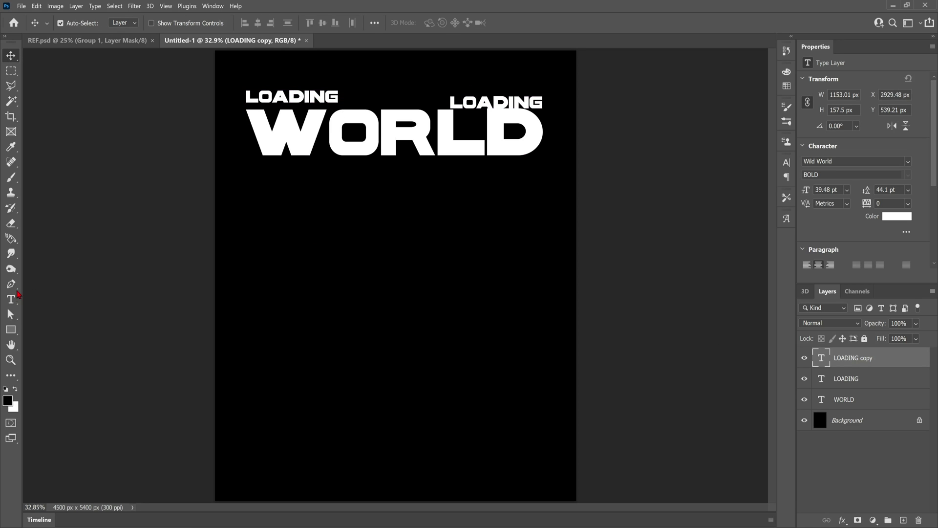
{"action": "left_click", "coordinate": [10, 299]}
{"action": "left_click", "coordinate": [540, 102]}
{"action": "key", "text": "BackSpace"}
{"action": "key", "text": "BackSpace"}
{"action": "key", "text": "BackSpace"}
{"action": "key", "text": "BackSpace"}
{"action": "key", "text": "BackSpace"}
{"action": "key", "text": "BackSpace"}
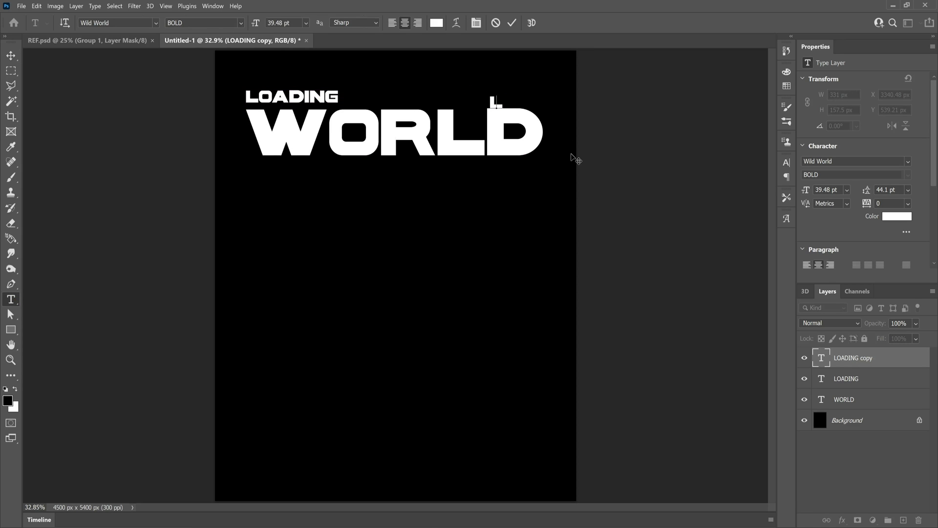
{"action": "type", "text": "NEW"}
{"action": "left_click", "coordinate": [11, 55]}
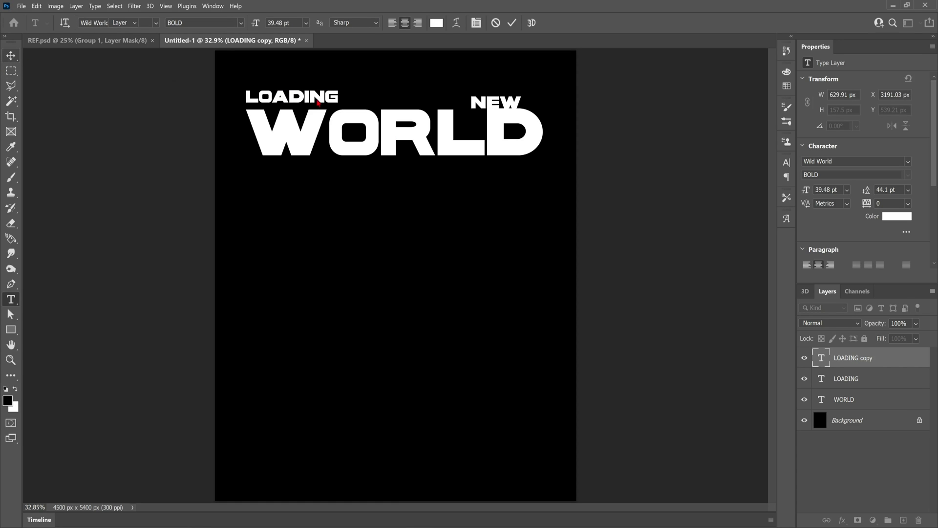
{"action": "left_click_drag", "start_coordinate": [483, 101], "coordinate": [516, 96]}
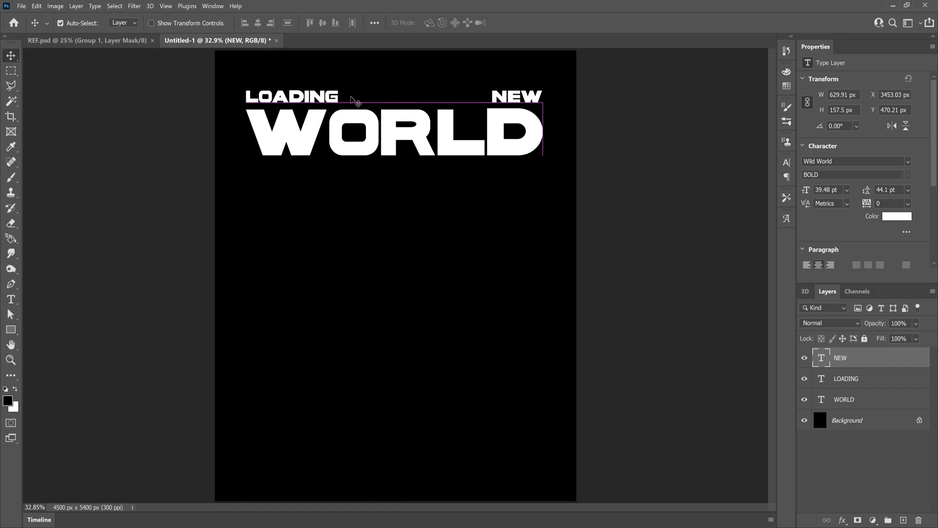
{"action": "left_click_drag", "start_coordinate": [299, 97], "coordinate": [298, 97]}
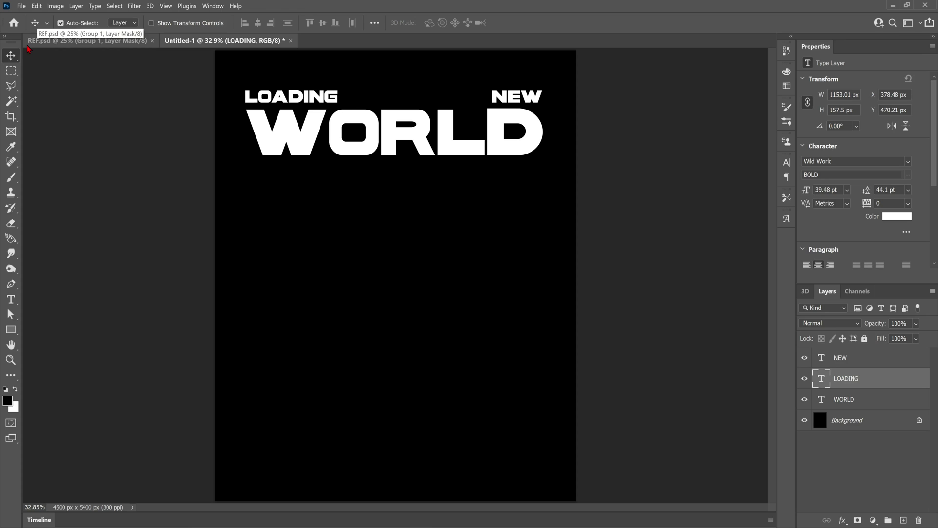
Add PLANET-X text and shrink it under the right side of WORLD.
{"action": "key", "text": "t"}
{"action": "left_click", "coordinate": [341, 231]}
{"action": "type", "text": "PLANET"}
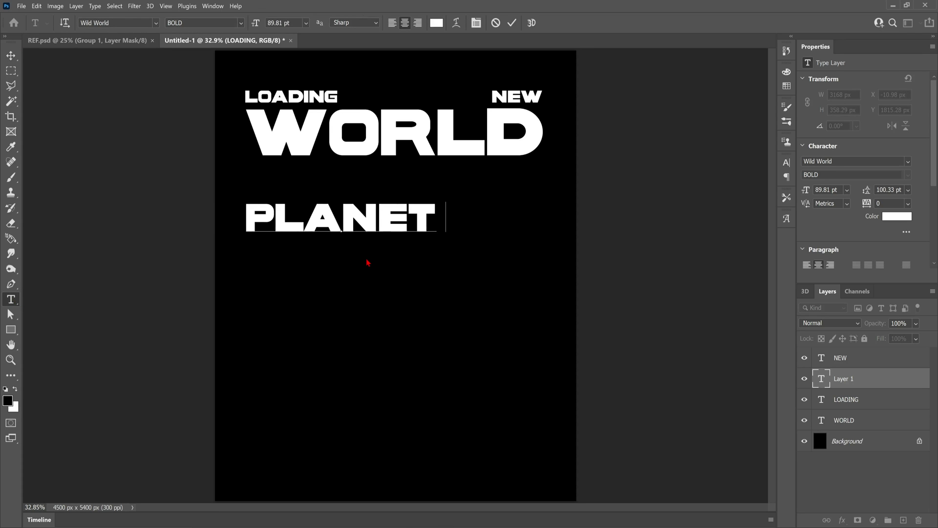
{"action": "type", "text": "-X"}
{"action": "key", "text": "ctrl+Return"}
{"action": "key", "text": "v"}
{"action": "left_click_drag", "start_coordinate": [326, 225], "coordinate": [375, 217]}
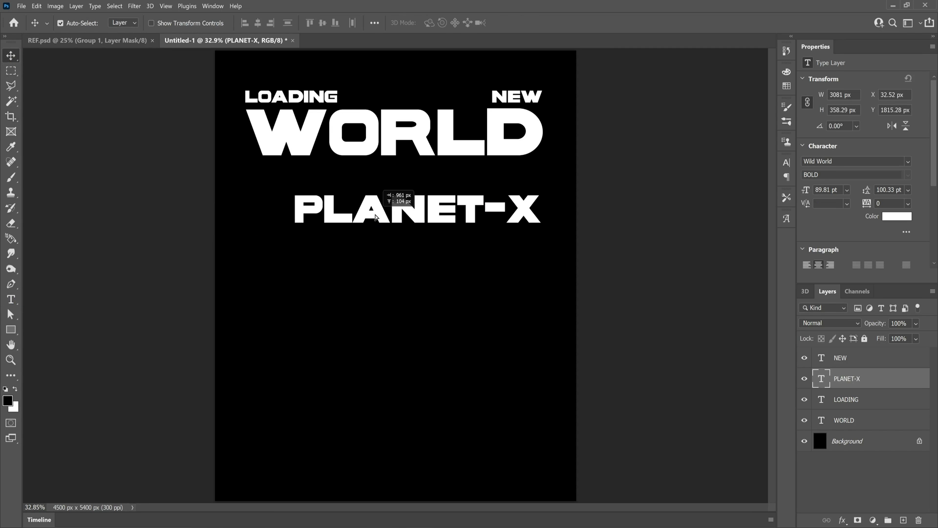
{"action": "key", "text": "ctrl+t"}
{"action": "left_click_drag", "start_coordinate": [540, 224], "coordinate": [501, 169]}
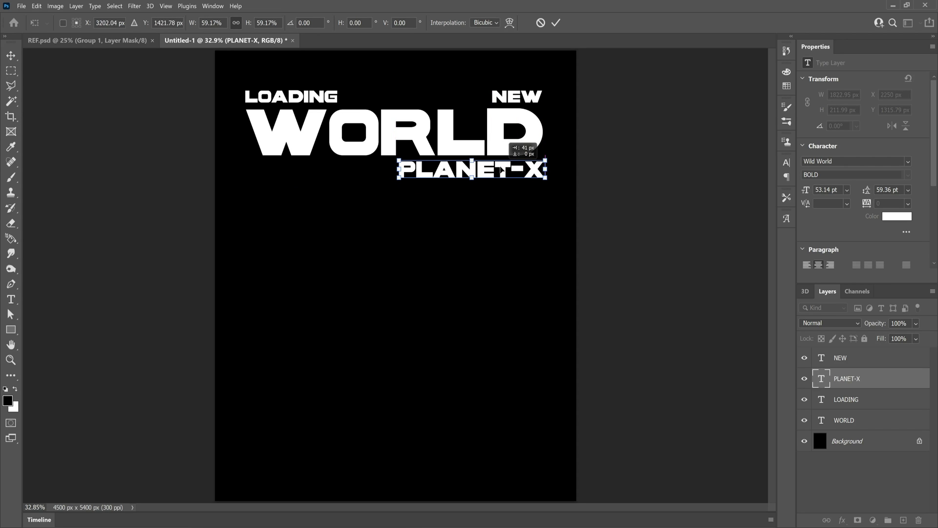
Set the WORLD text colour to bright yellow #ffde00.
{"action": "left_click", "coordinate": [381, 153]}
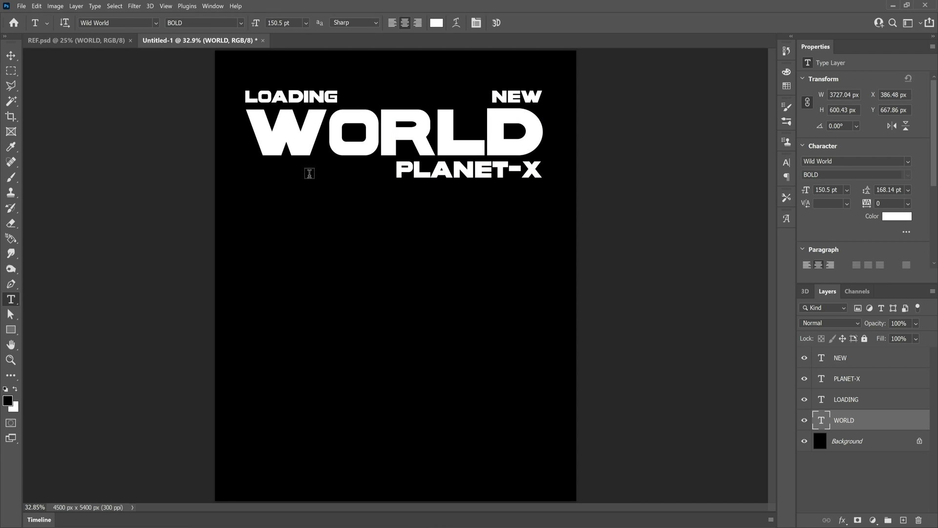
{"action": "left_click", "coordinate": [898, 216]}
{"action": "left_click", "coordinate": [640, 206]}
{"action": "left_click_drag", "start_coordinate": [682, 266], "coordinate": [679, 252]}
{"action": "left_click", "coordinate": [666, 163]}
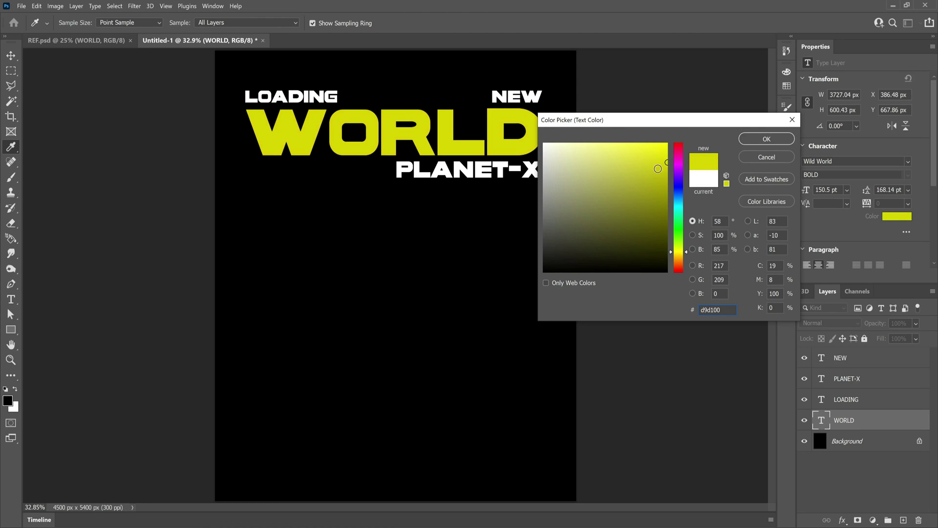
{"action": "left_click_drag", "start_coordinate": [667, 162], "coordinate": [667, 144]}
{"action": "left_click_drag", "start_coordinate": [687, 253], "coordinate": [687, 255]}
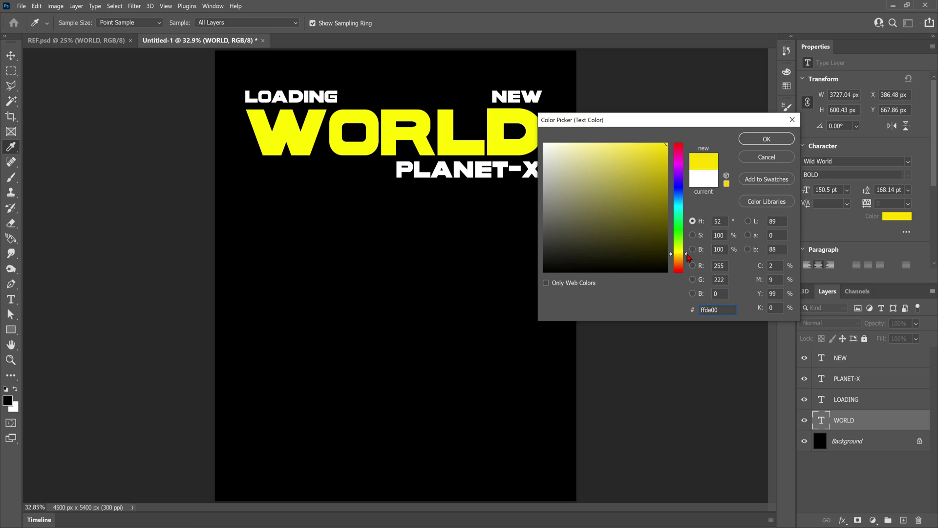
{"action": "left_click", "coordinate": [763, 139]}
{"action": "key", "text": "v"}
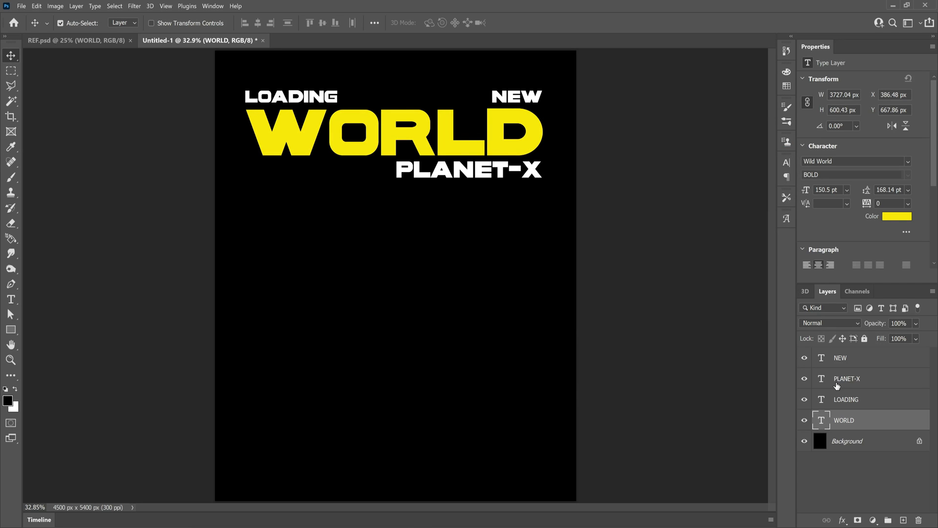
Set the LOADING text colour to a vivid light purple.
{"action": "left_click", "coordinate": [850, 399]}
{"action": "left_click", "coordinate": [896, 216]}
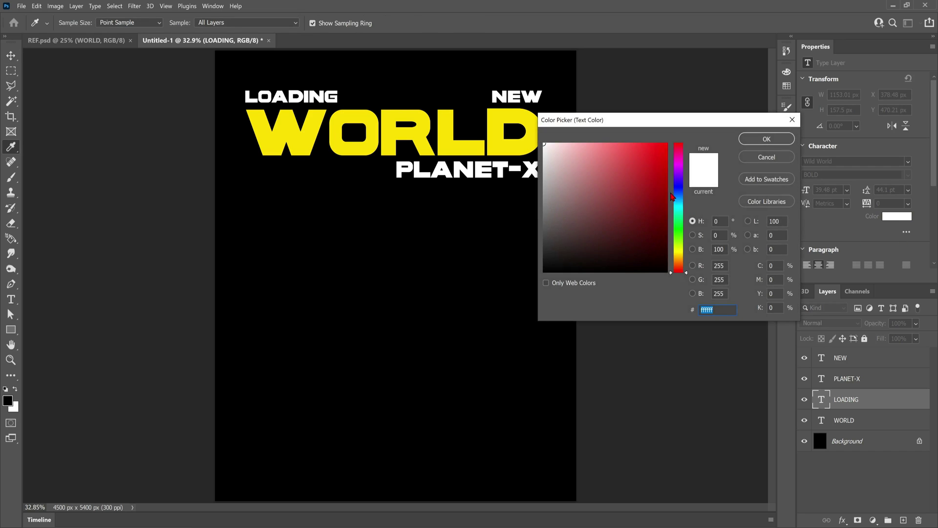
{"action": "left_click", "coordinate": [681, 181]}
{"action": "left_click_drag", "start_coordinate": [682, 181], "coordinate": [682, 176]}
{"action": "left_click", "coordinate": [668, 144]}
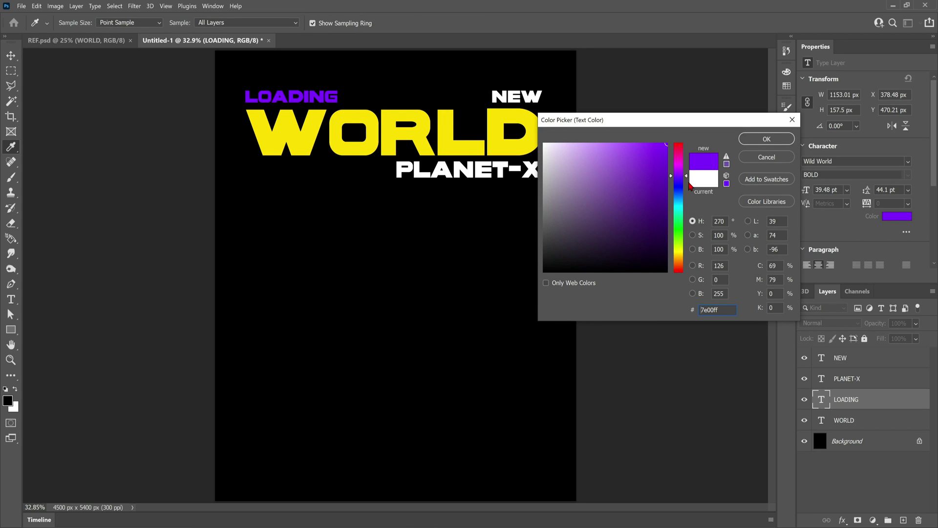
{"action": "left_click_drag", "start_coordinate": [658, 146], "coordinate": [649, 145]}
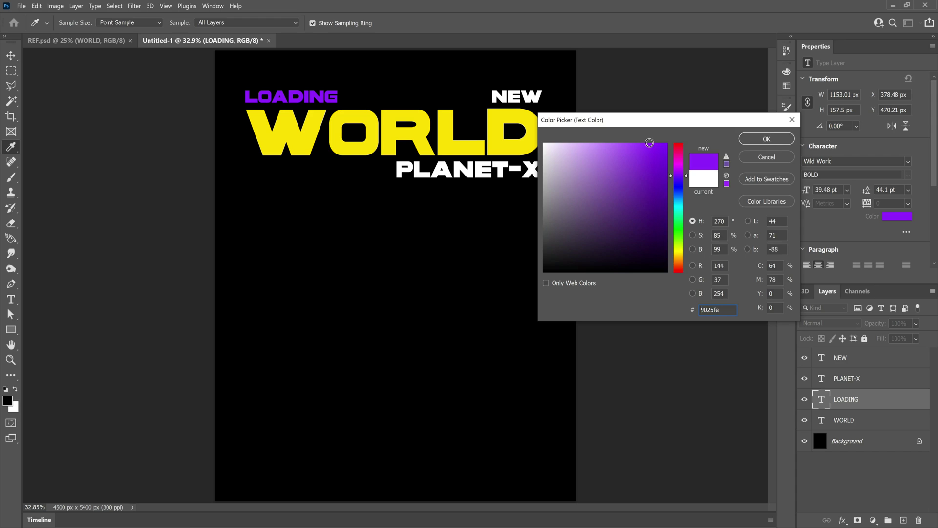
{"action": "left_click", "coordinate": [766, 139]}
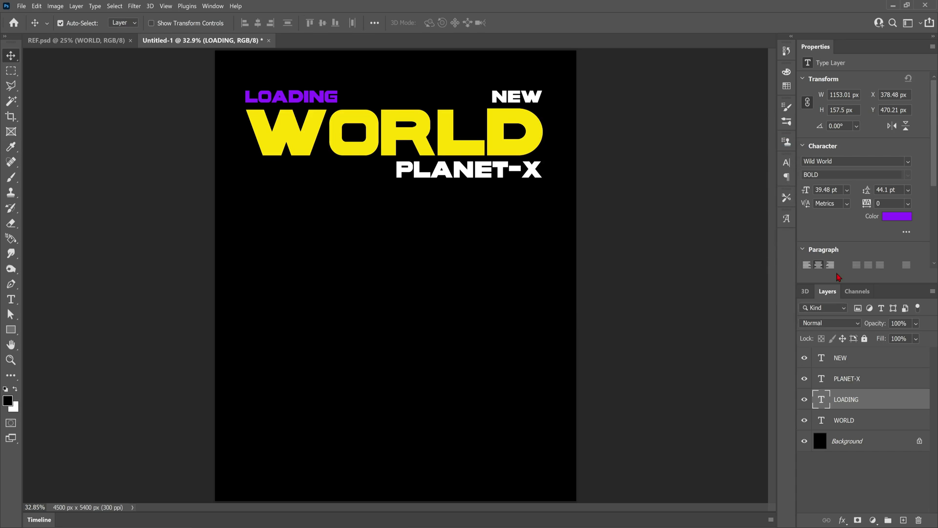
Give NEW LOADING's purple by eyedropper, and leave PLANET-X white.
{"action": "left_click", "coordinate": [847, 359]}
{"action": "left_click", "coordinate": [895, 216]}
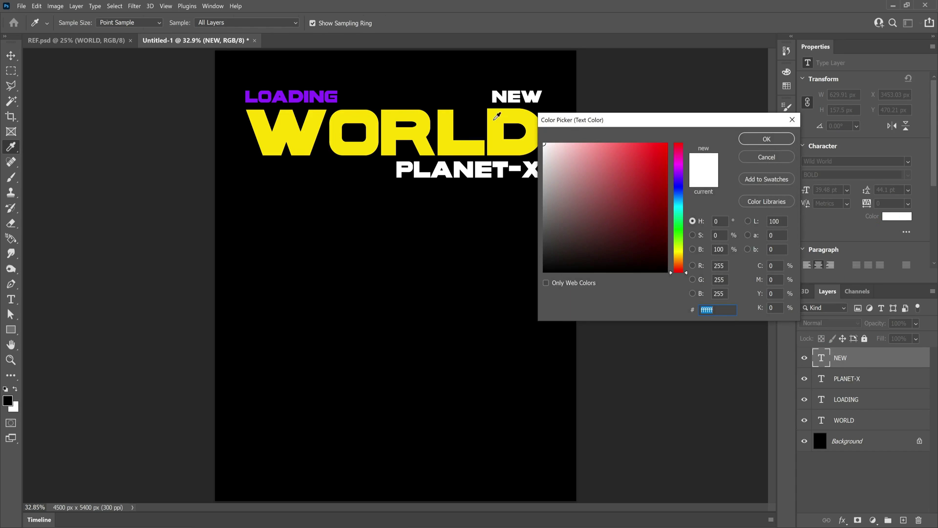
{"action": "left_click", "coordinate": [324, 93]}
{"action": "left_click", "coordinate": [766, 139]}
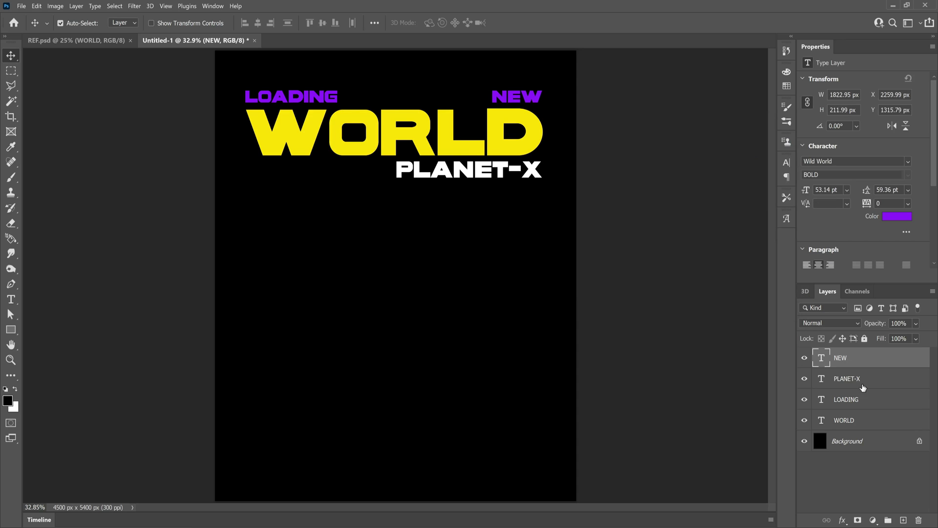
{"action": "left_click", "coordinate": [861, 386]}
{"action": "left_click", "coordinate": [896, 216]}
{"action": "left_click", "coordinate": [743, 157]}
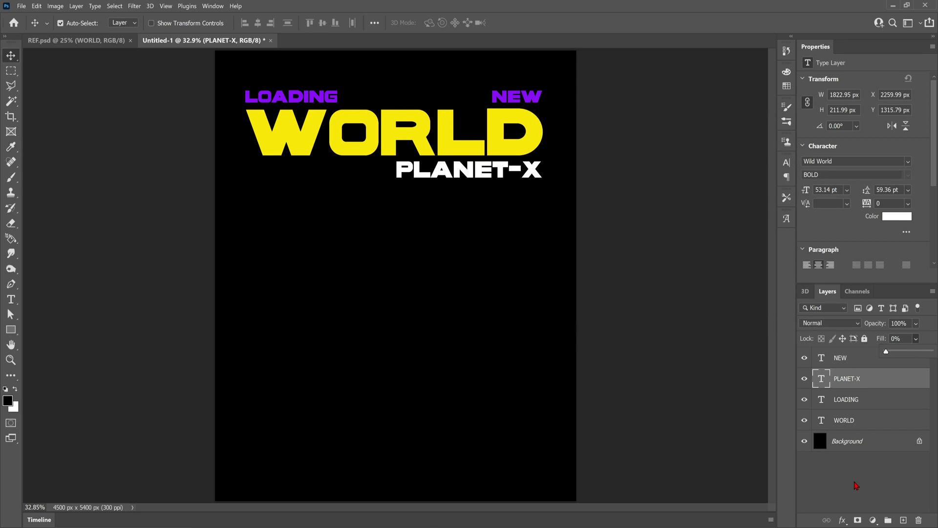
Add a Stroke effect to PLANET-X using the purple sampled from NEW.
{"action": "left_click", "coordinate": [842, 520]}
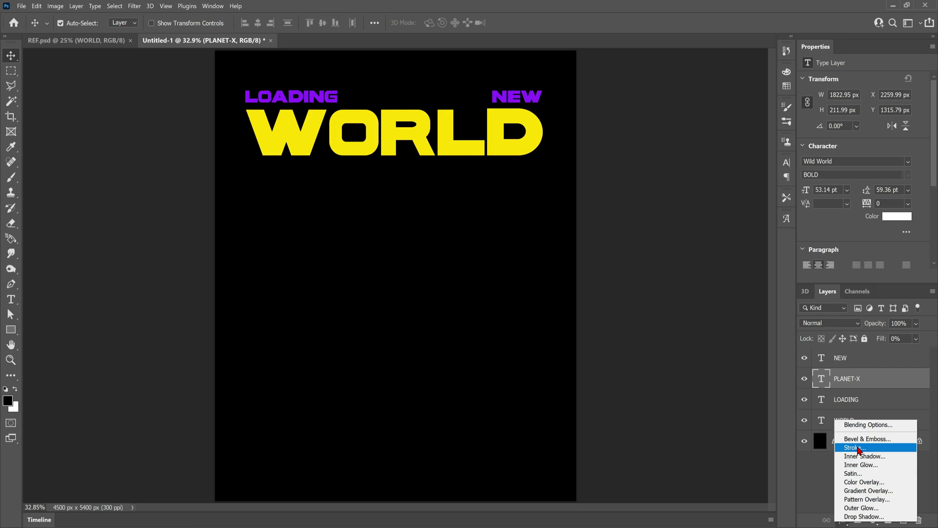
{"action": "left_click", "coordinate": [858, 448]}
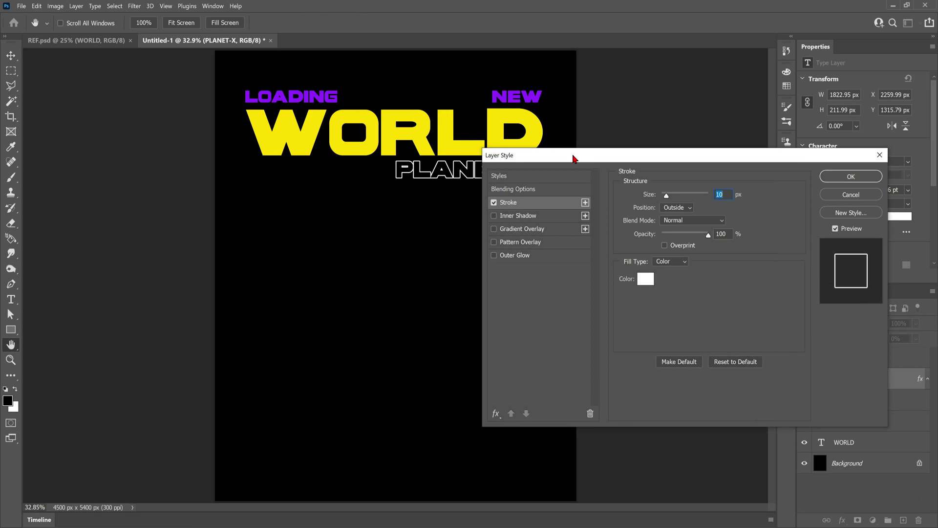
{"action": "left_click", "coordinate": [645, 278]}
{"action": "left_click", "coordinate": [516, 94]}
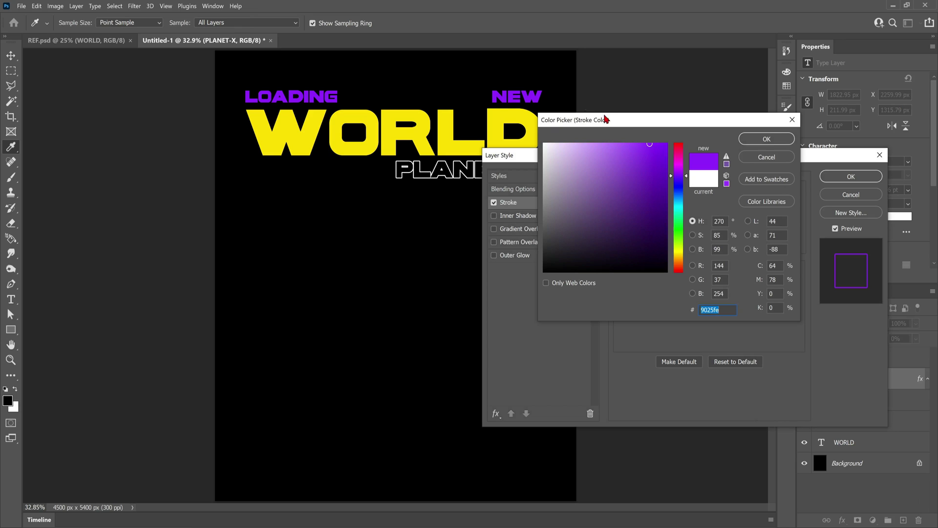
{"action": "left_click", "coordinate": [767, 139]}
{"action": "left_click_drag", "start_coordinate": [795, 158], "coordinate": [824, 201]}
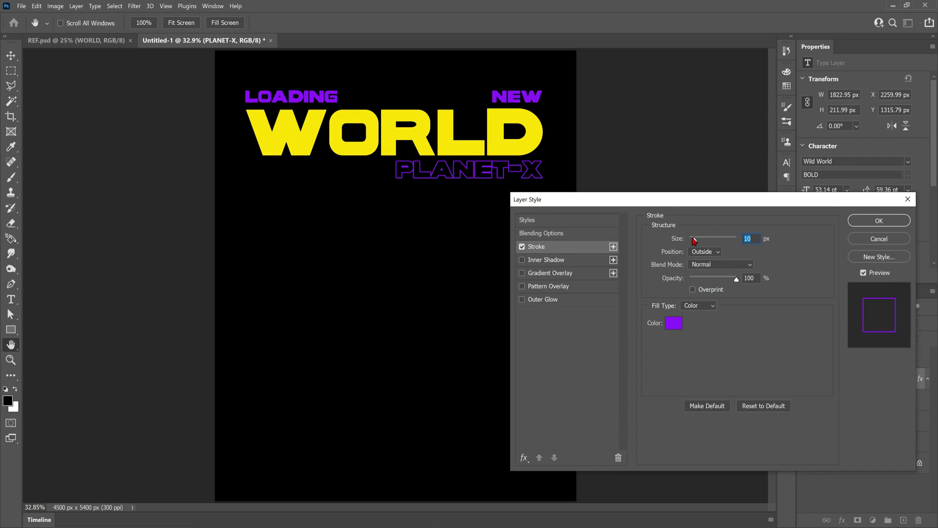
Set the stroke position to Inside and its size to 7 px.
{"action": "mouse_move", "coordinate": [696, 243]}
{"action": "left_mouse_down"}
{"action": "mouse_move", "coordinate": [709, 243]}
{"action": "mouse_move", "coordinate": [699, 256]}
{"action": "left_mouse_up"}
{"action": "left_click", "coordinate": [698, 252]}
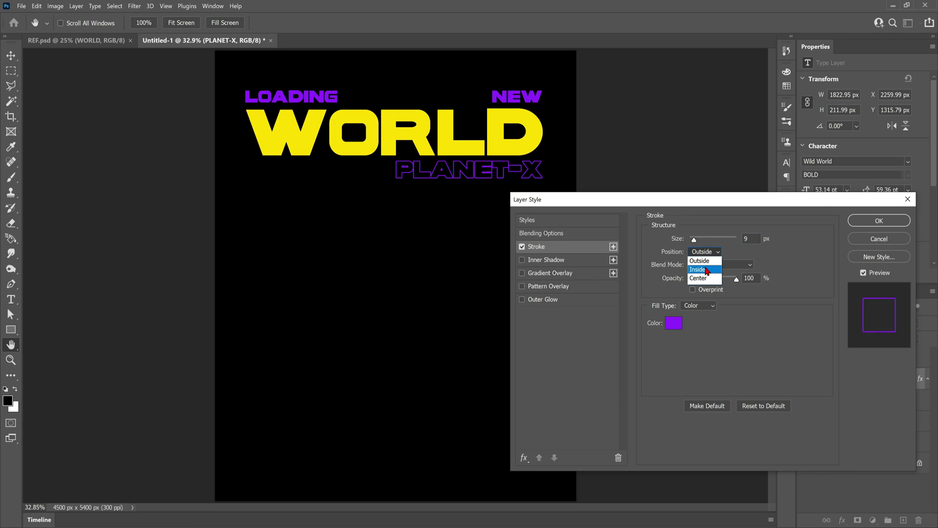
{"action": "left_click", "coordinate": [707, 270]}
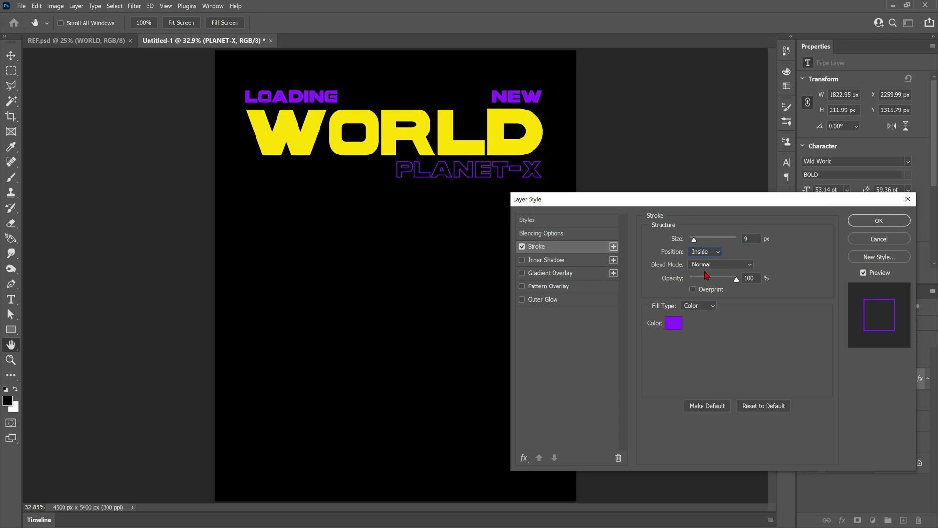
{"action": "left_click", "coordinate": [707, 248]}
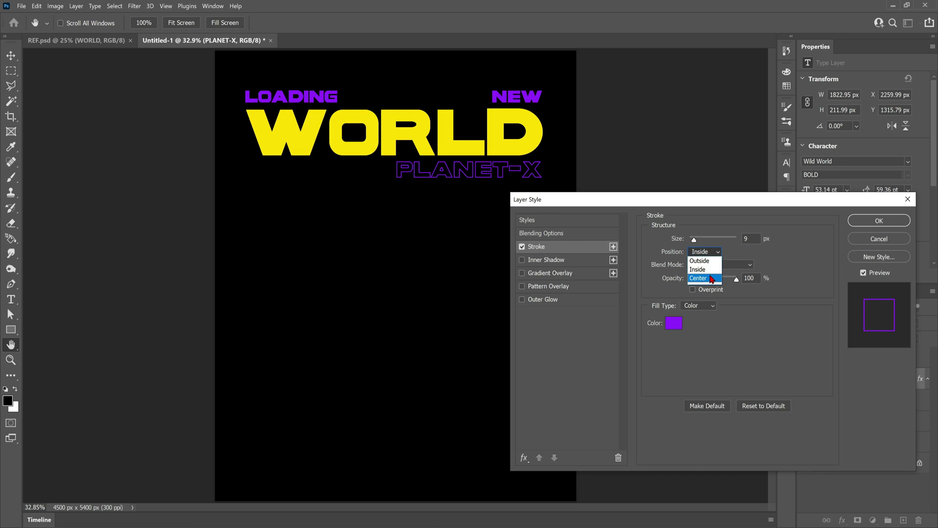
{"action": "left_click", "coordinate": [711, 270]}
{"action": "left_click", "coordinate": [705, 251]}
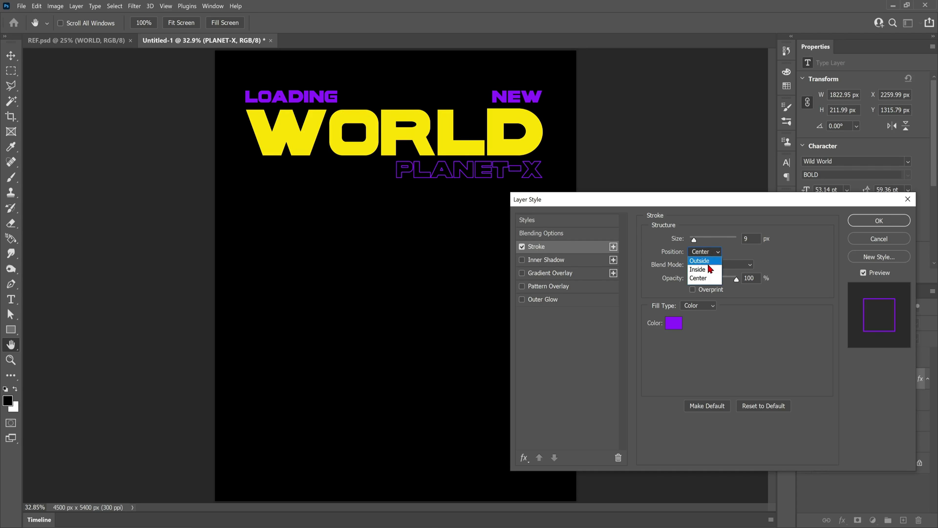
{"action": "left_click", "coordinate": [702, 266]}
{"action": "left_click_drag", "start_coordinate": [695, 241], "coordinate": [694, 242]}
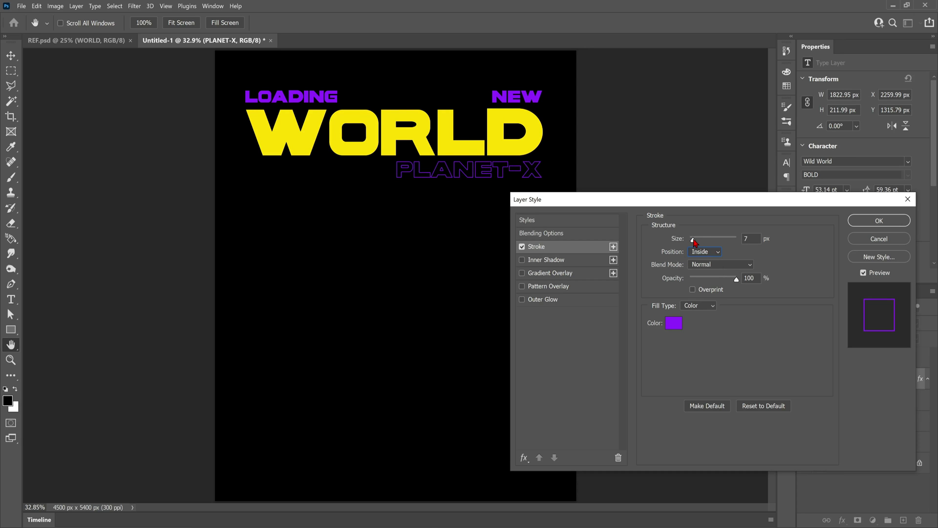
{"action": "left_click", "coordinate": [850, 220]}
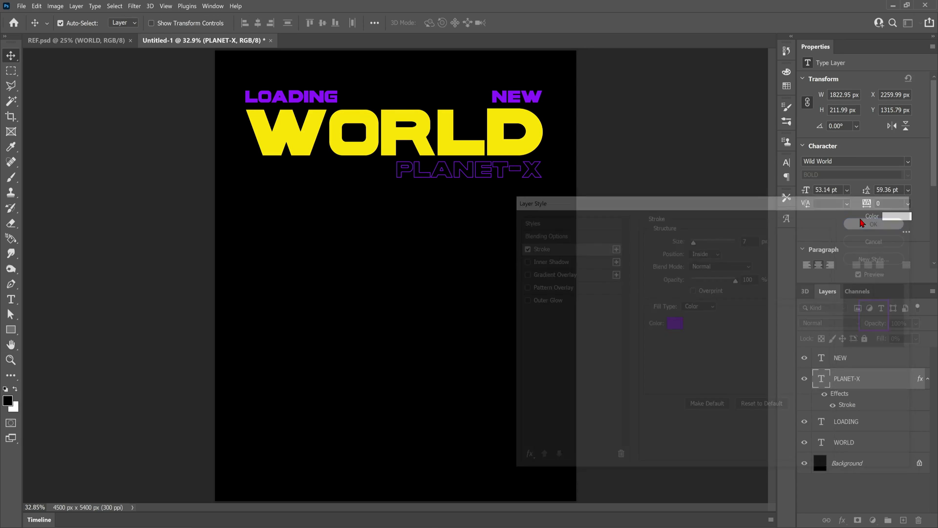
Give the placed Shapes-03 star a vivid purple Color Overlay.
{"action": "key", "text": "Return"}
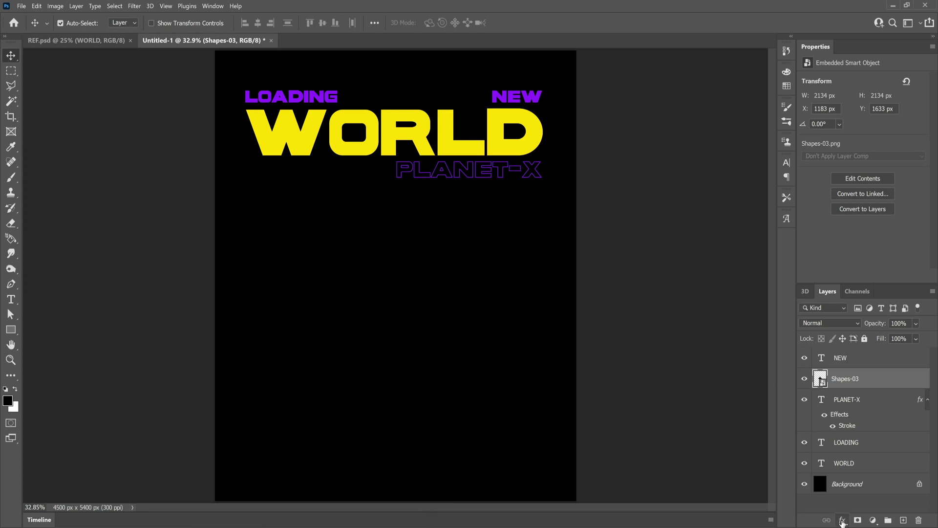
{"action": "left_click", "coordinate": [841, 520]}
{"action": "left_click", "coordinate": [860, 489]}
{"action": "left_click", "coordinate": [764, 239]}
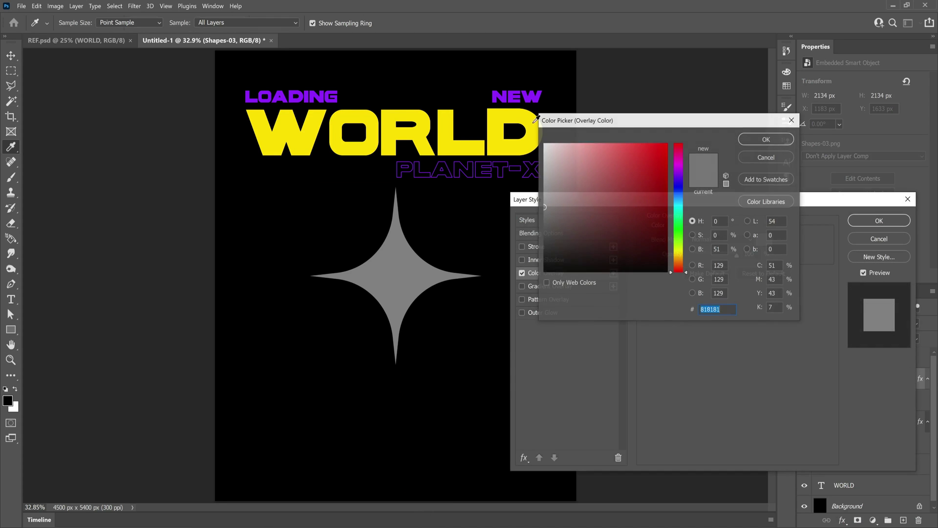
{"action": "key", "text": "ctrl+v"}
{"action": "left_click", "coordinate": [764, 139]}
{"action": "left_click", "coordinate": [867, 221]}
Move the star above NEW, shrink it under WORLD's W, and duplicate it rightward.
{"action": "left_click_drag", "start_coordinate": [850, 379], "coordinate": [854, 354]}
{"action": "left_click_drag", "start_coordinate": [395, 259], "coordinate": [350, 260]}
{"action": "key", "text": "ctrl+t"}
{"action": "left_click_drag", "start_coordinate": [426, 362], "coordinate": [277, 174]}
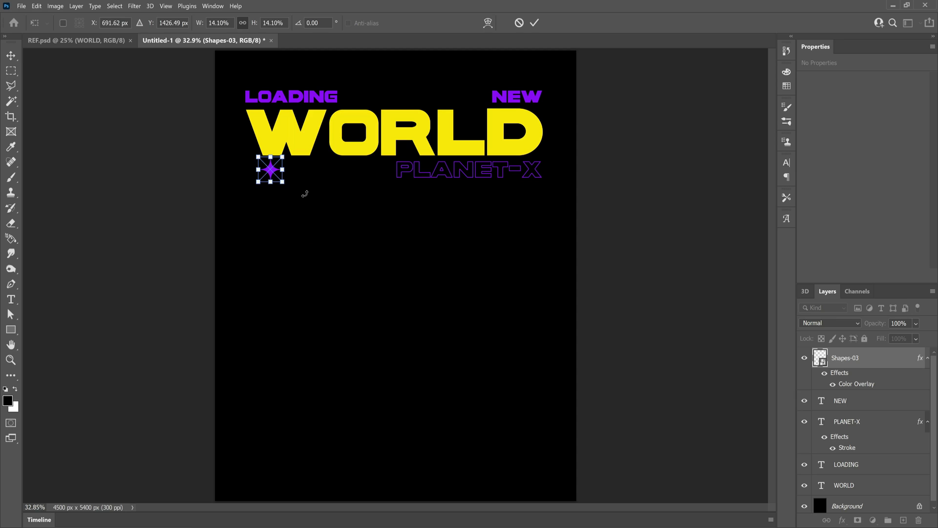
{"action": "key", "text": "Return"}
{"action": "key", "text": "ctrl+j"}
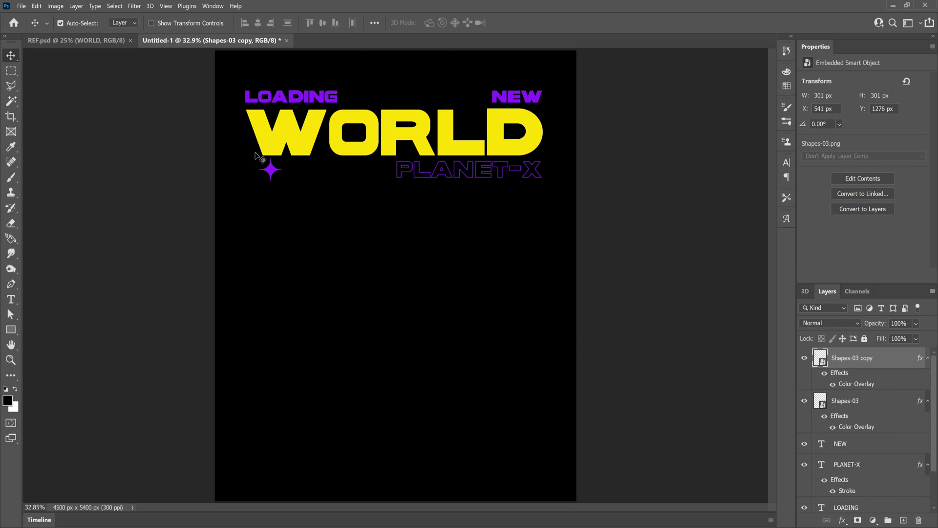
{"action": "left_click_drag", "start_coordinate": [275, 174], "coordinate": [308, 174]}
{"action": "key", "text": "ctrl+j"}
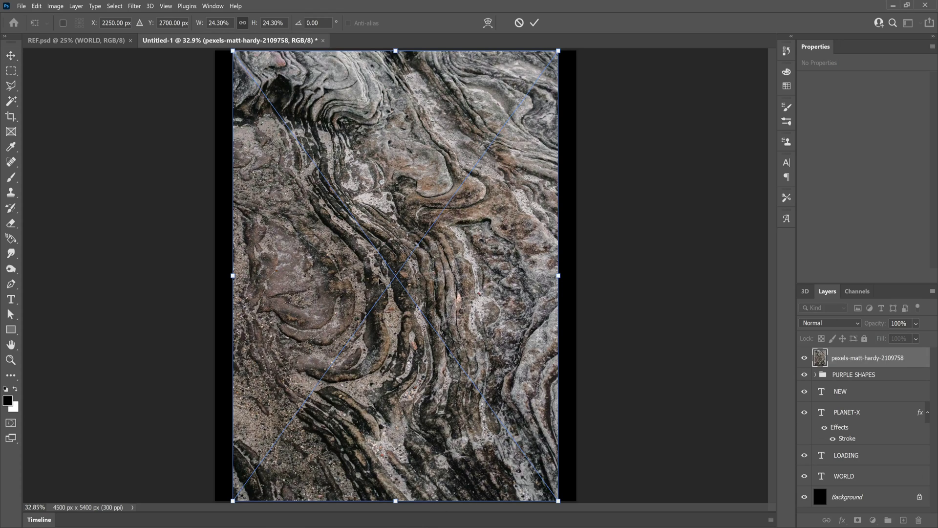
Commit the placed rock texture photo over the canvas.
{"action": "key", "text": "Return"}
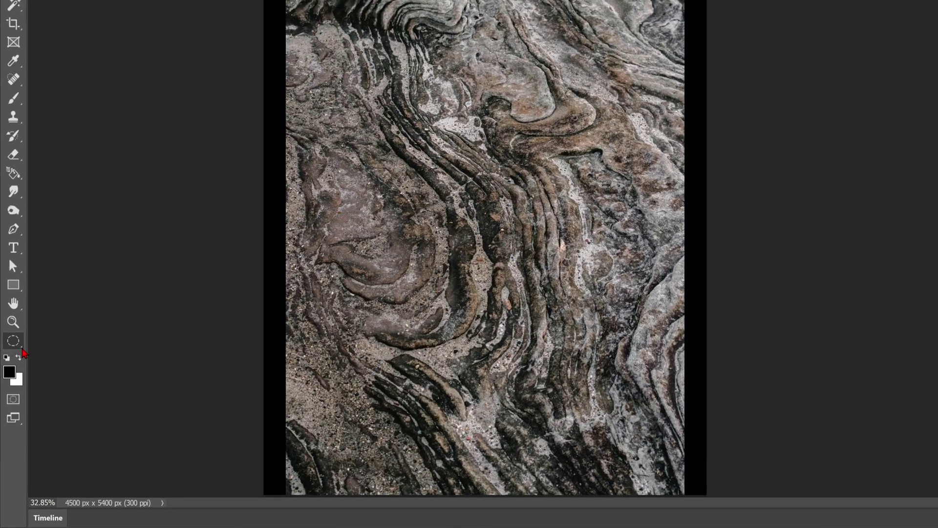
With the Elliptical Marquee at 5 px feather, select a large circle on the rock photo.
{"action": "left_click", "coordinate": [11, 375]}
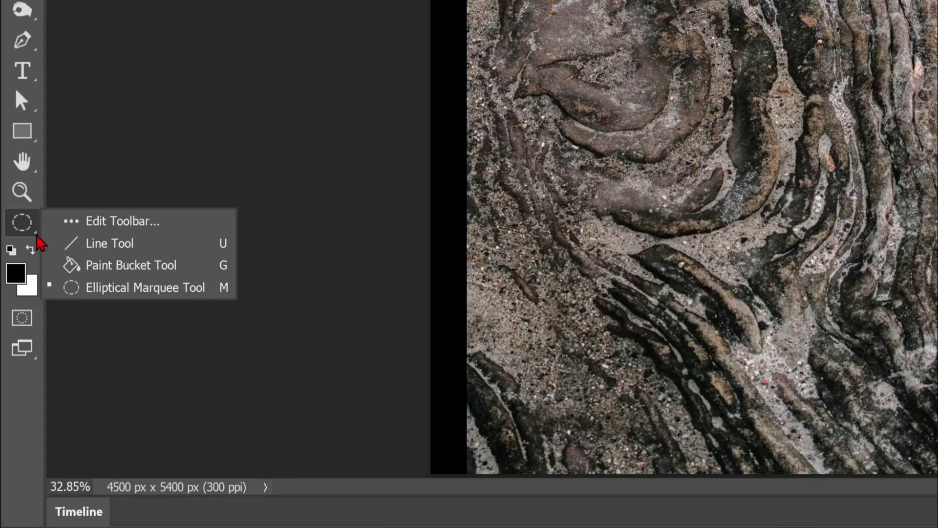
{"action": "left_click", "coordinate": [123, 290]}
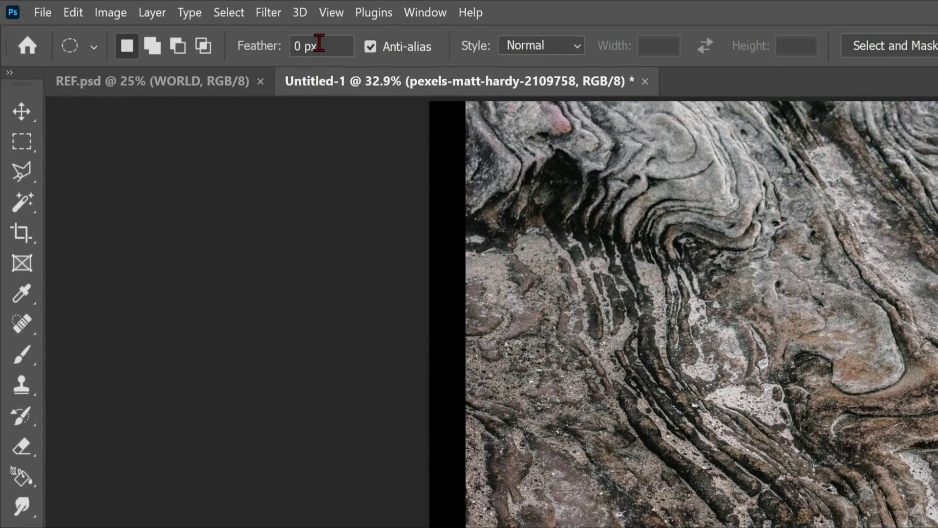
{"action": "left_click", "coordinate": [319, 43]}
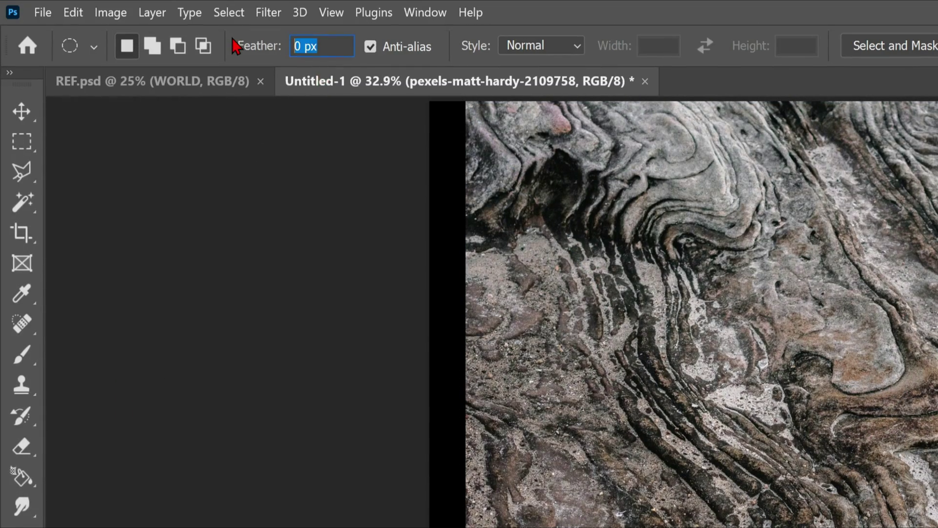
{"action": "type", "text": "5"}
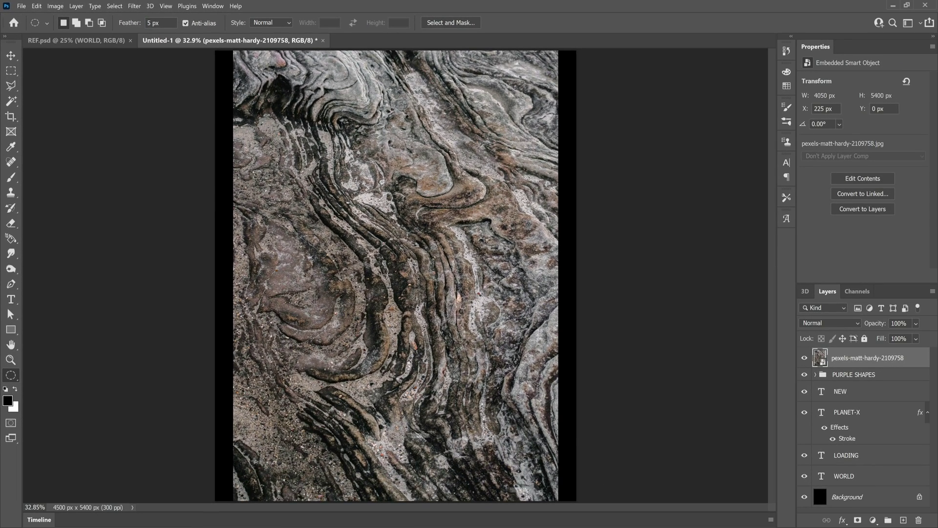
{"action": "left_click_drag", "start_coordinate": [429, 332], "coordinate": [550, 471]}
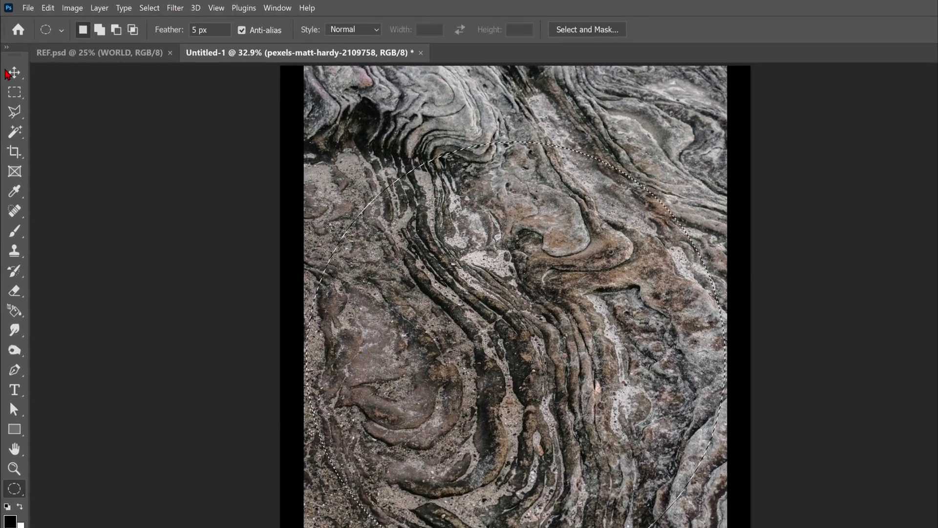
Apply Filter > Distort > Spherize at 100% amount to the circular area.
{"action": "left_click", "coordinate": [7, 72]}
{"action": "left_click", "coordinate": [174, 8]}
{"action": "mouse_move", "coordinate": [220, 190]}
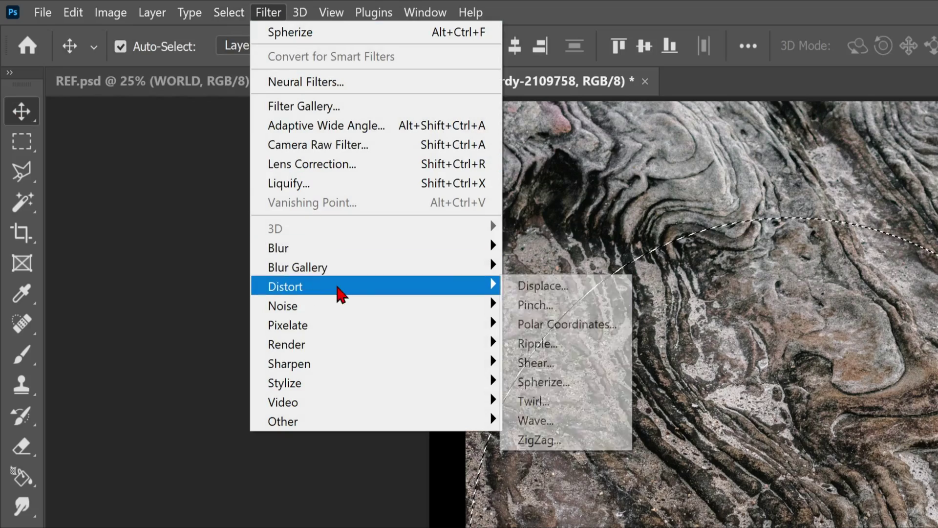
{"action": "left_click", "coordinate": [547, 383]}
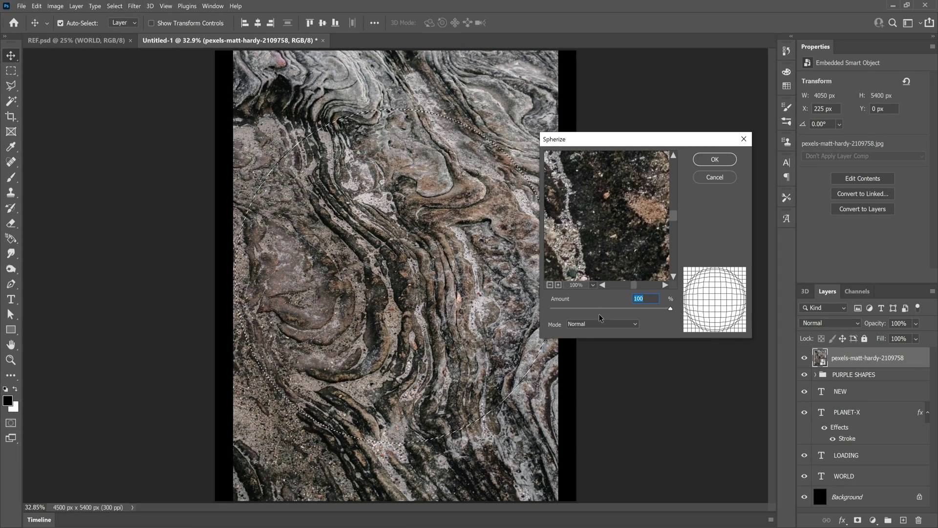
{"action": "left_click_drag", "start_coordinate": [632, 309], "coordinate": [696, 313]}
{"action": "left_click", "coordinate": [714, 160]}
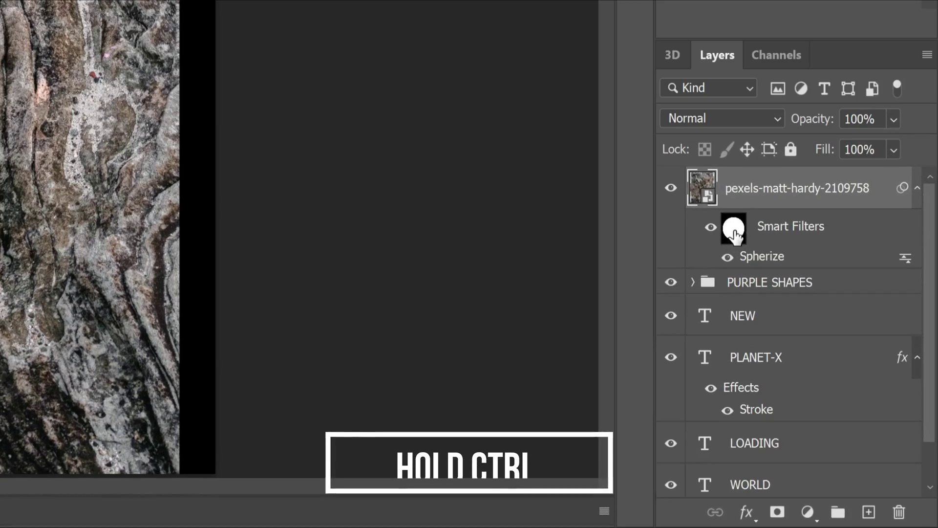
Copy the masked circle to Layer 1, delete the original rock photo, and nudge the planet down.
{"action": "left_click", "coordinate": [837, 381], "text": "ctrl"}
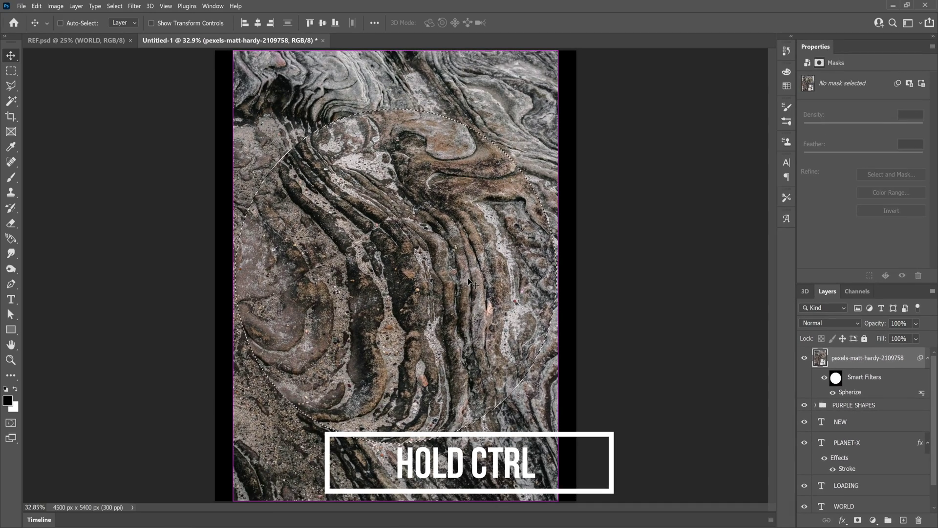
{"action": "key", "text": "ctrl+shift+alt+n"}
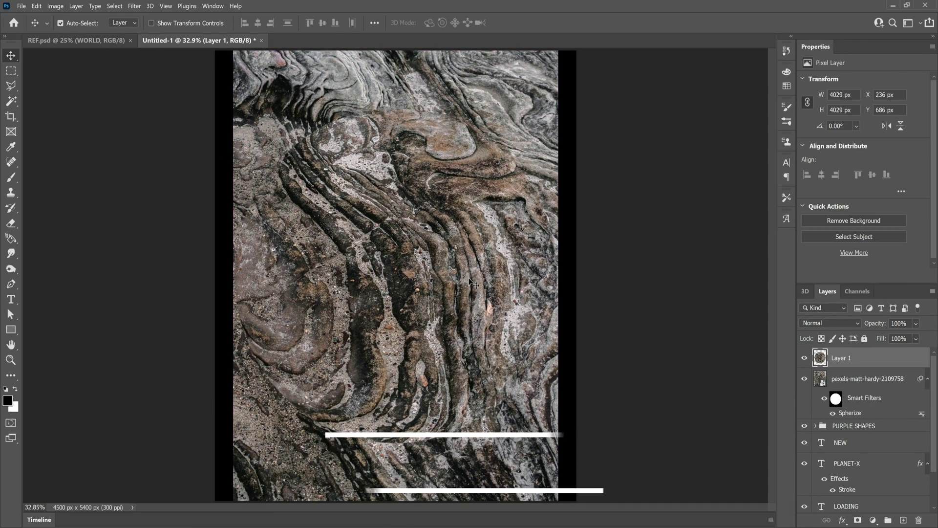
{"action": "left_click", "coordinate": [805, 380]}
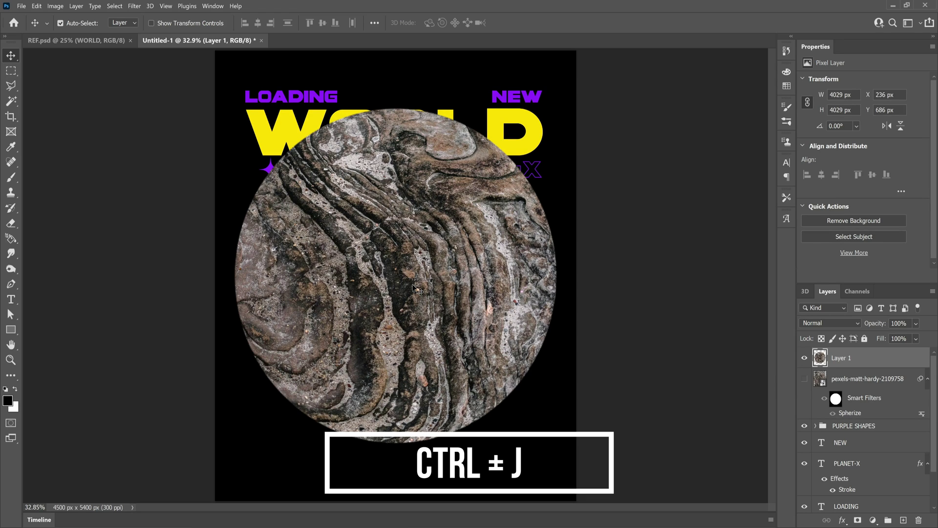
{"action": "left_click", "coordinate": [848, 383]}
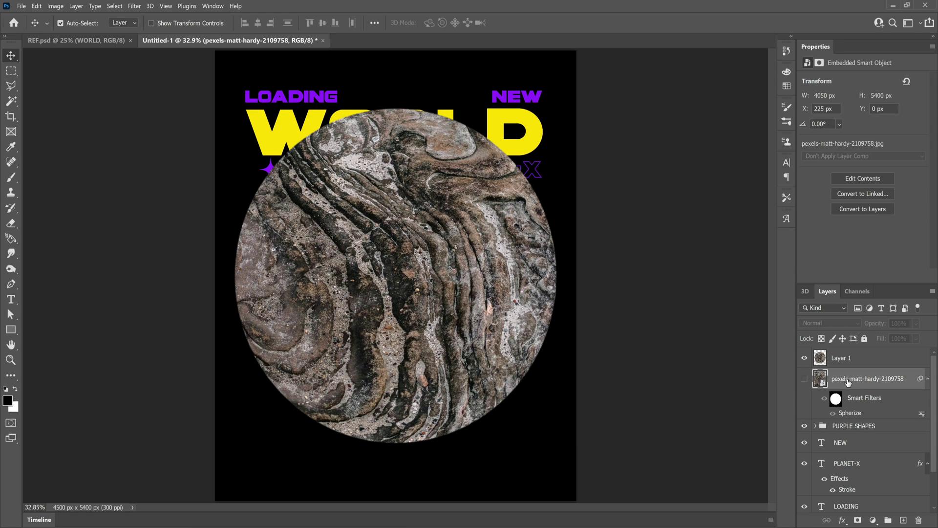
{"action": "key", "text": "Delete"}
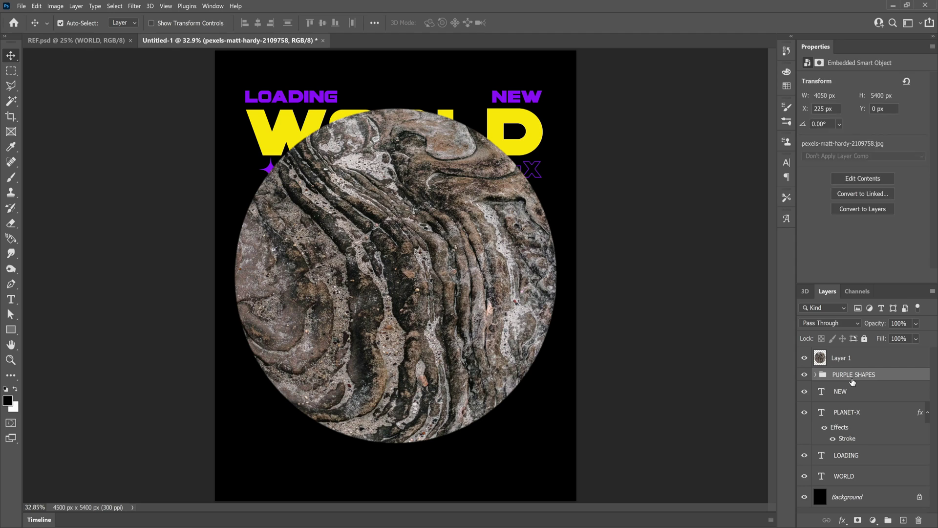
{"action": "mouse_move", "coordinate": [360, 224]}
{"action": "left_mouse_down"}
{"action": "mouse_move", "coordinate": [371, 244]}
{"action": "mouse_move", "coordinate": [409, 245]}
{"action": "mouse_move", "coordinate": [362, 239]}
{"action": "left_mouse_up"}
Rotate the planet about -90°, scale it to roughly 63% and centre it beneath PLANET-X.
{"action": "key", "text": "ctrl+t"}
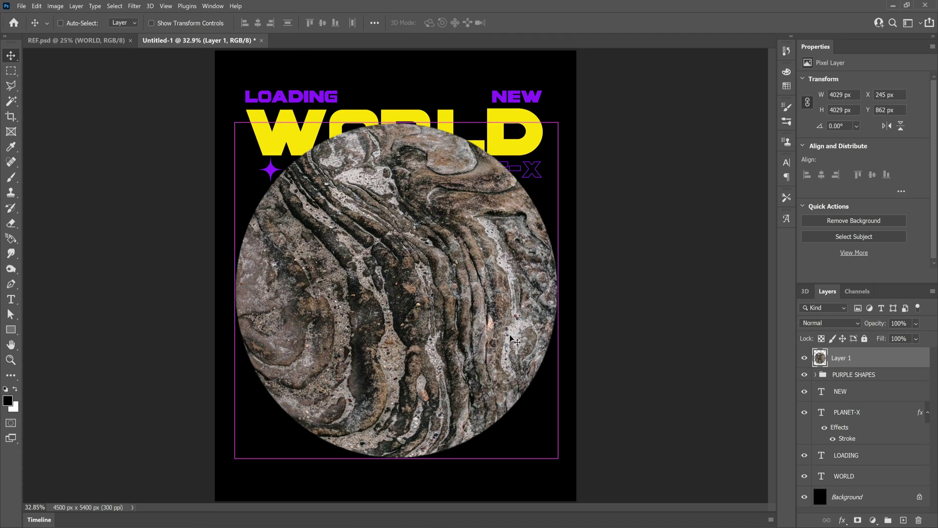
{"action": "left_click_drag", "start_coordinate": [567, 119], "coordinate": [272, 160]}
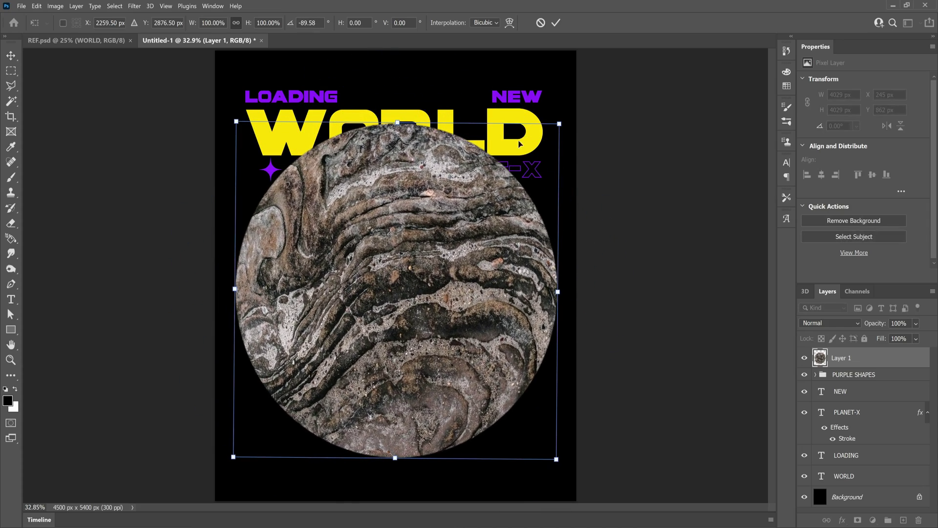
{"action": "left_click_drag", "start_coordinate": [551, 122], "coordinate": [452, 239]}
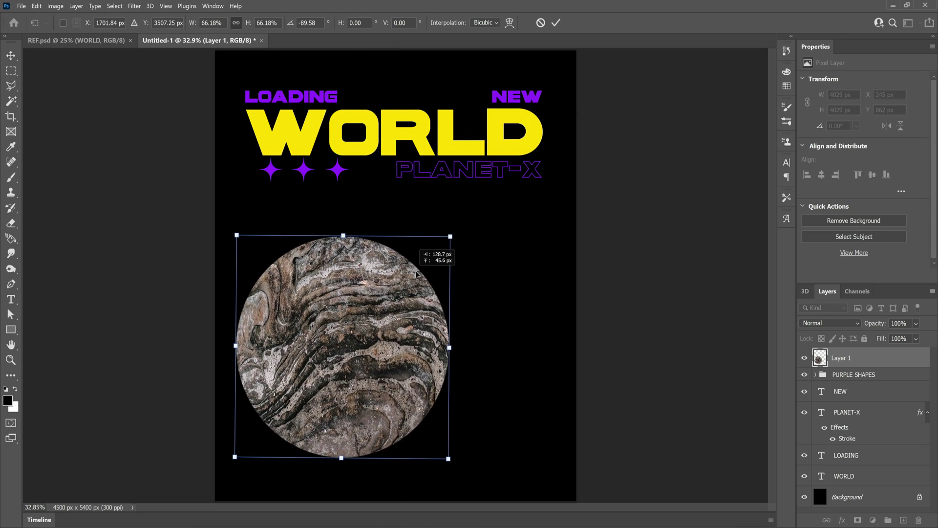
{"action": "left_click_drag", "start_coordinate": [406, 273], "coordinate": [451, 227]}
{"action": "left_click_drag", "start_coordinate": [504, 188], "coordinate": [496, 196]}
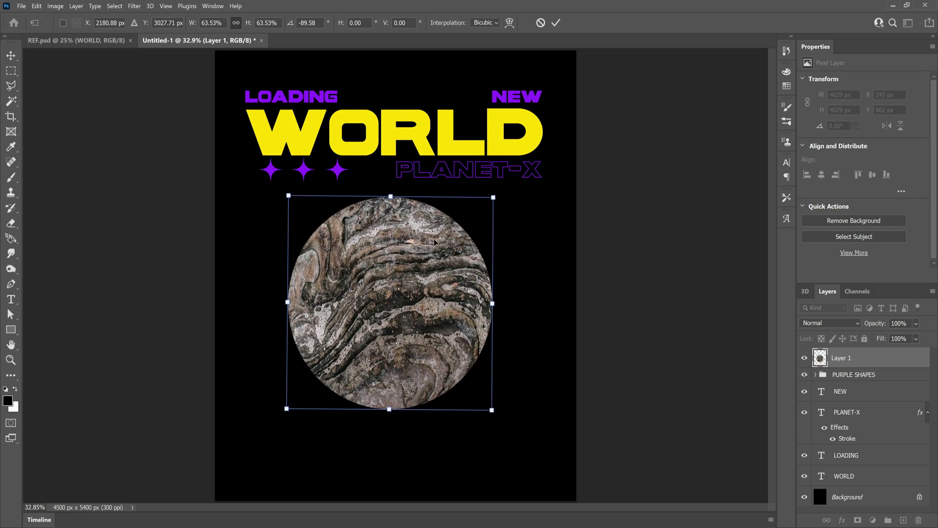
{"action": "mouse_move", "coordinate": [433, 236]}
{"action": "left_mouse_down"}
{"action": "mouse_move", "coordinate": [438, 218]}
{"action": "mouse_move", "coordinate": [439, 226]}
{"action": "left_mouse_up"}
{"action": "key", "text": "Return"}
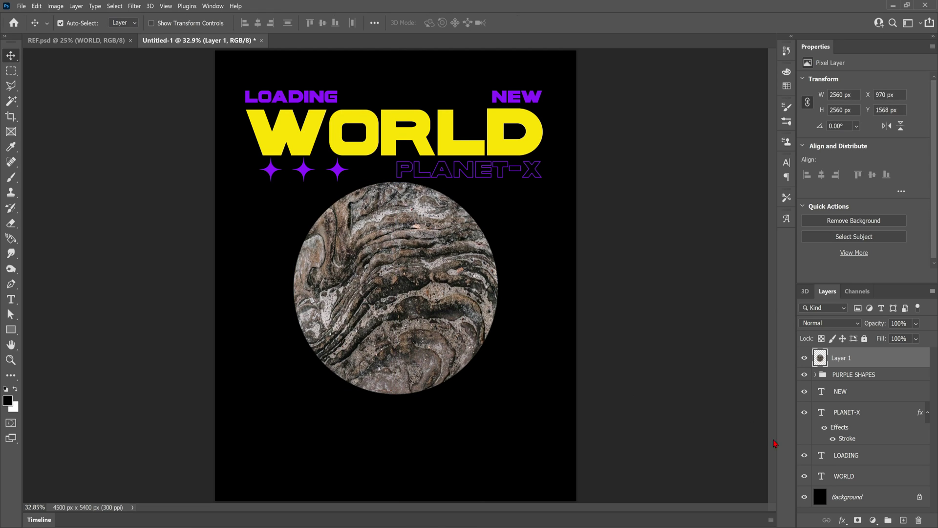
Add a Levels layer clipped to the planet with midtones 0.49 and output white 106.
{"action": "left_click", "coordinate": [873, 520]}
{"action": "left_click", "coordinate": [868, 382]}
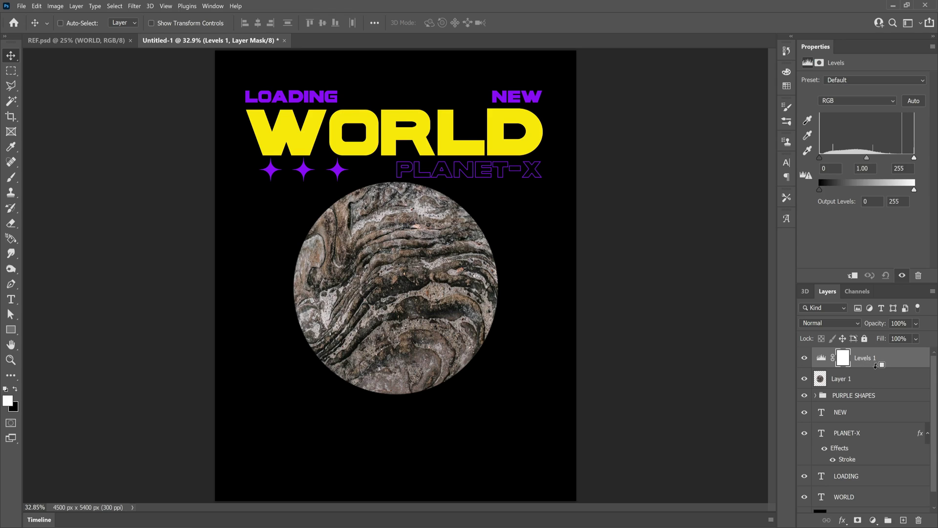
{"action": "key", "text": "ctrl+alt+g"}
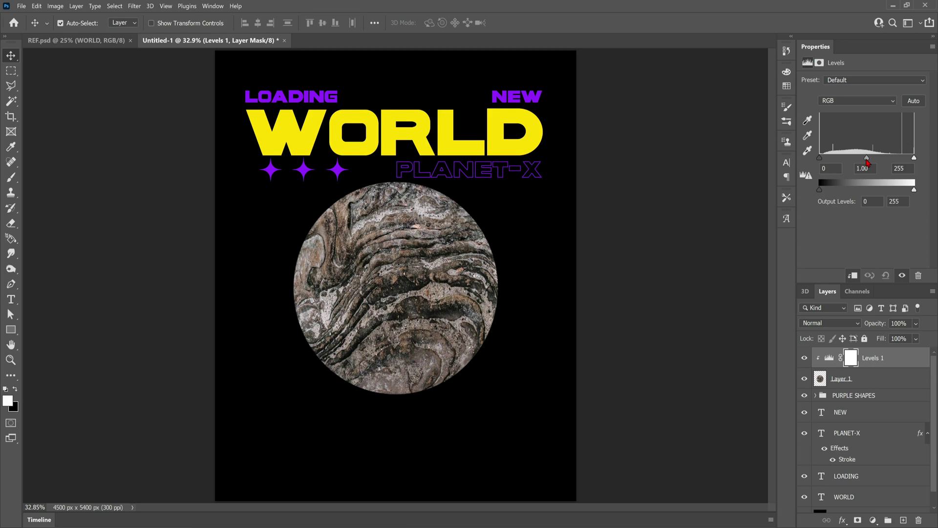
{"action": "left_click_drag", "start_coordinate": [868, 161], "coordinate": [871, 196]}
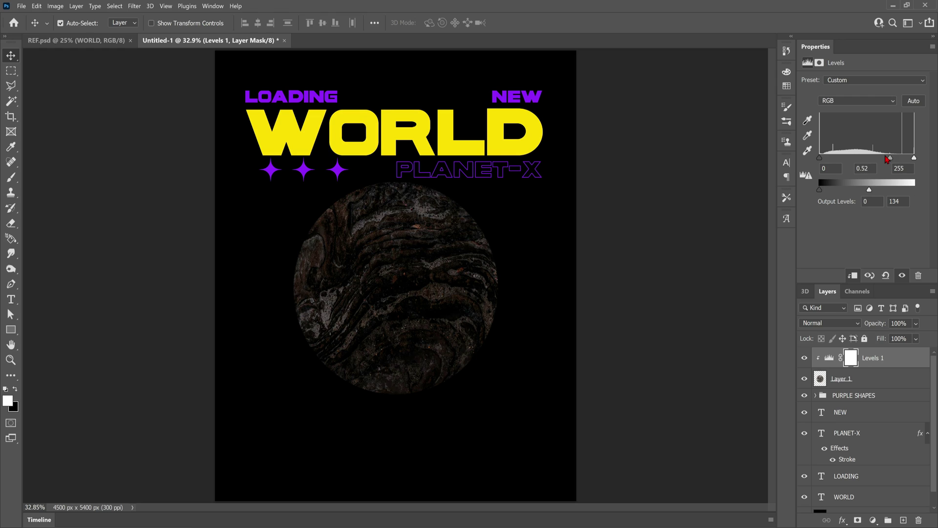
{"action": "left_click_drag", "start_coordinate": [887, 159], "coordinate": [888, 160]}
{"action": "left_click_drag", "start_coordinate": [868, 193], "coordinate": [861, 193]}
Paint with a fully soft black brush on the Levels 1 mask over the planet's upper side.
{"action": "left_click", "coordinate": [852, 363]}
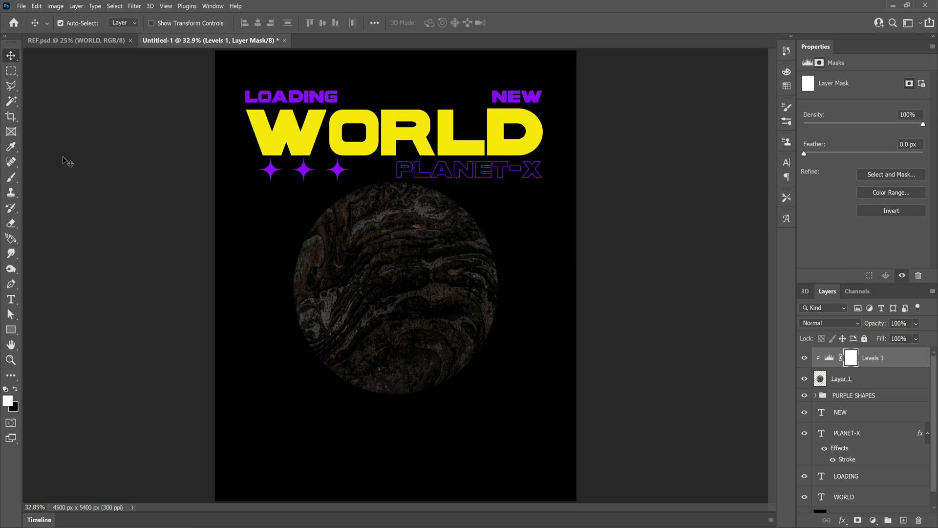
{"action": "left_click", "coordinate": [11, 177]}
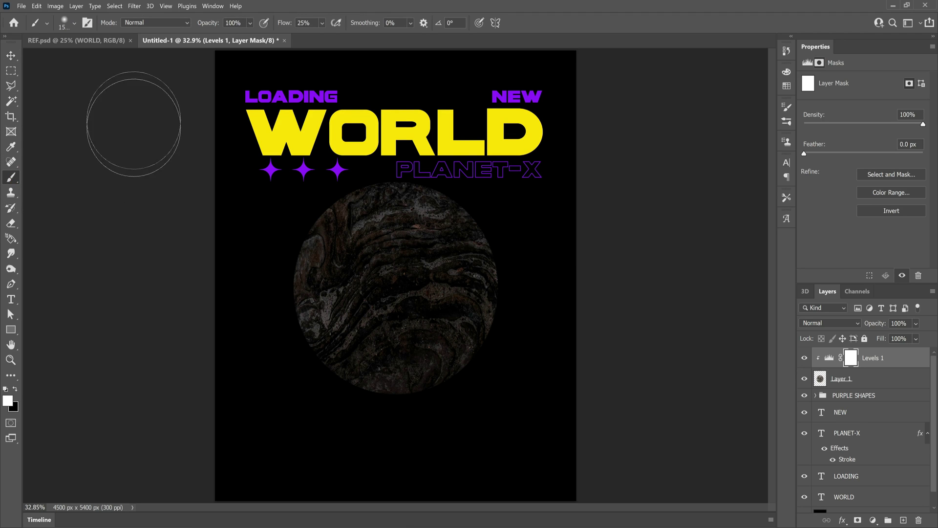
{"action": "left_click", "coordinate": [75, 22]}
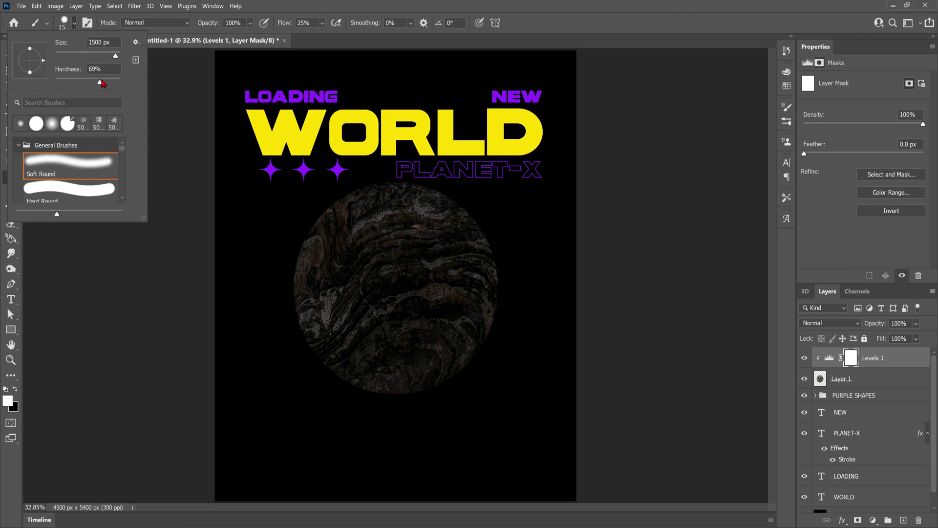
{"action": "left_click_drag", "start_coordinate": [89, 83], "coordinate": [55, 82]}
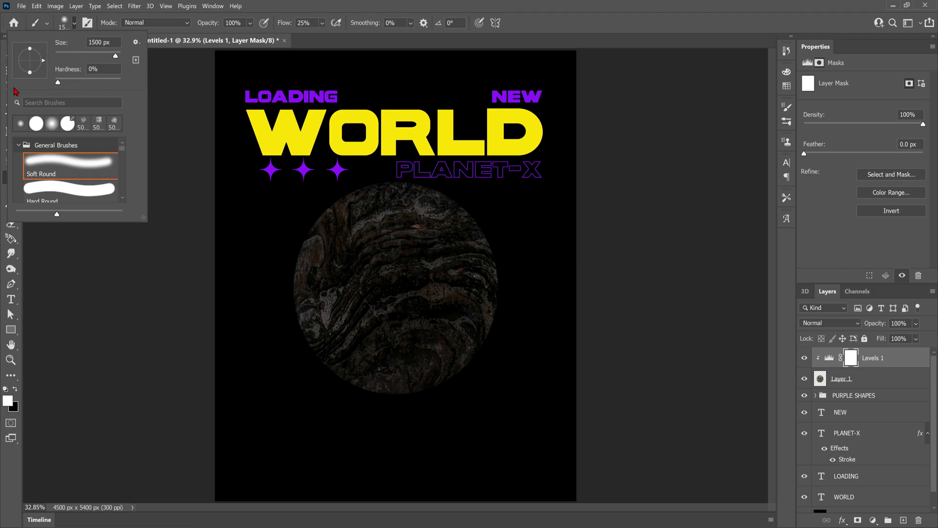
{"action": "left_click", "coordinate": [322, 23]}
{"action": "mouse_move", "coordinate": [327, 35]}
{"action": "left_mouse_down"}
{"action": "mouse_move", "coordinate": [341, 35]}
{"action": "mouse_move", "coordinate": [328, 35]}
{"action": "left_mouse_up"}
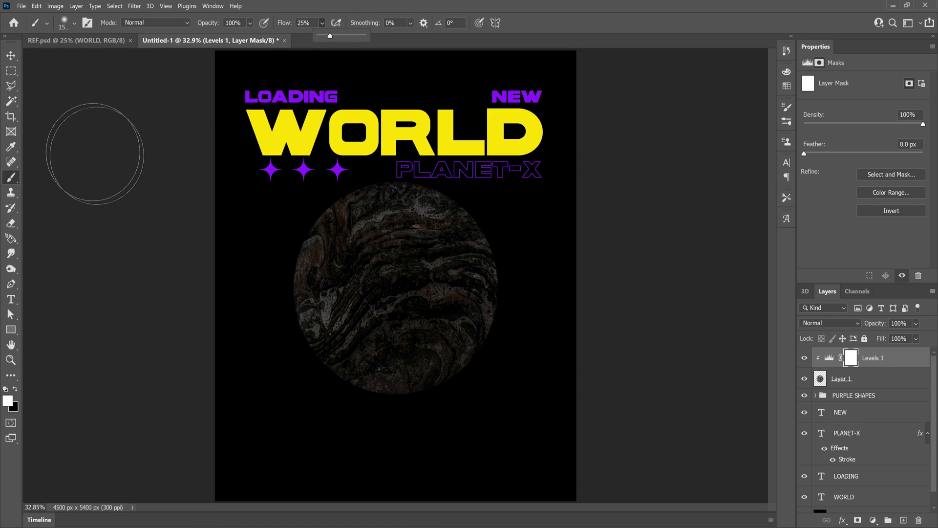
{"action": "left_click", "coordinate": [16, 388]}
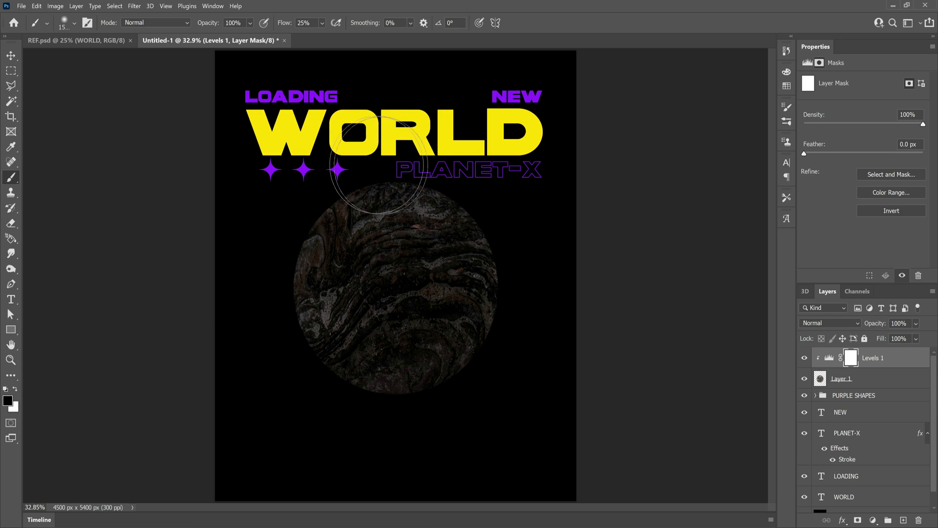
{"action": "mouse_move", "coordinate": [313, 216]}
{"action": "left_mouse_down"}
{"action": "mouse_move", "coordinate": [266, 209]}
{"action": "mouse_move", "coordinate": [253, 324]}
{"action": "mouse_move", "coordinate": [337, 215]}
{"action": "mouse_move", "coordinate": [360, 220]}
{"action": "mouse_move", "coordinate": [266, 335]}
{"action": "mouse_move", "coordinate": [313, 254]}
{"action": "mouse_move", "coordinate": [283, 192]}
{"action": "left_mouse_up"}
{"action": "mouse_move", "coordinate": [220, 211]}
{"action": "left_mouse_down"}
{"action": "mouse_move", "coordinate": [268, 337]}
{"action": "mouse_move", "coordinate": [459, 190]}
{"action": "left_mouse_up"}
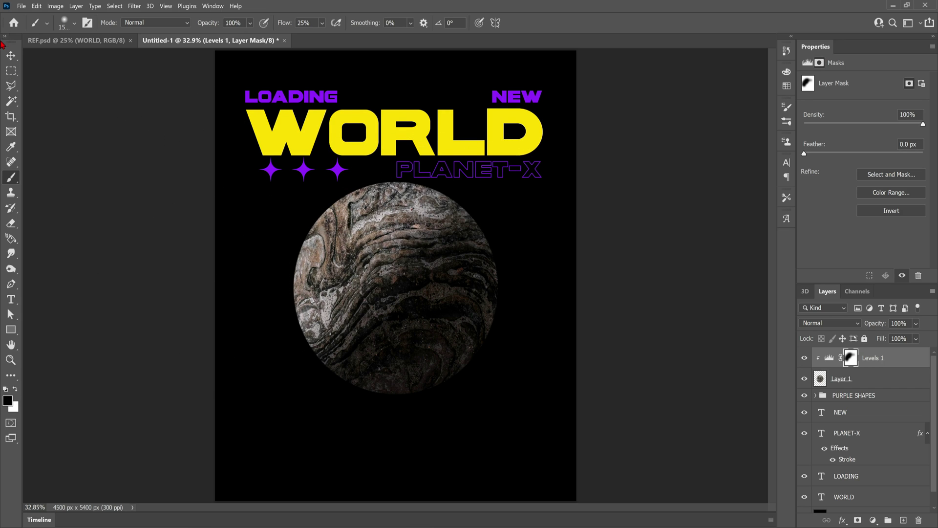
{"action": "left_click_drag", "start_coordinate": [429, 295], "coordinate": [391, 266]}
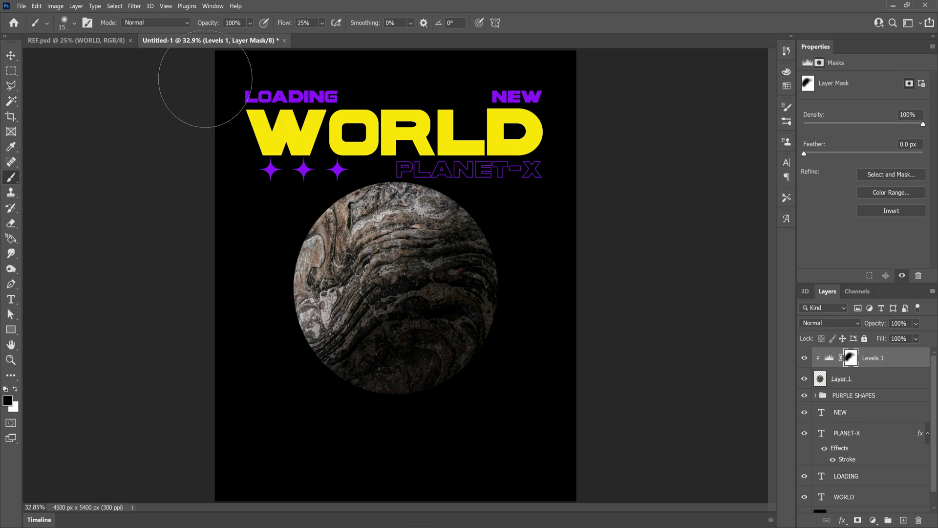
Lower the Levels 1 output white to 88 to darken the planet's shaded part.
{"action": "left_click", "coordinate": [10, 55]}
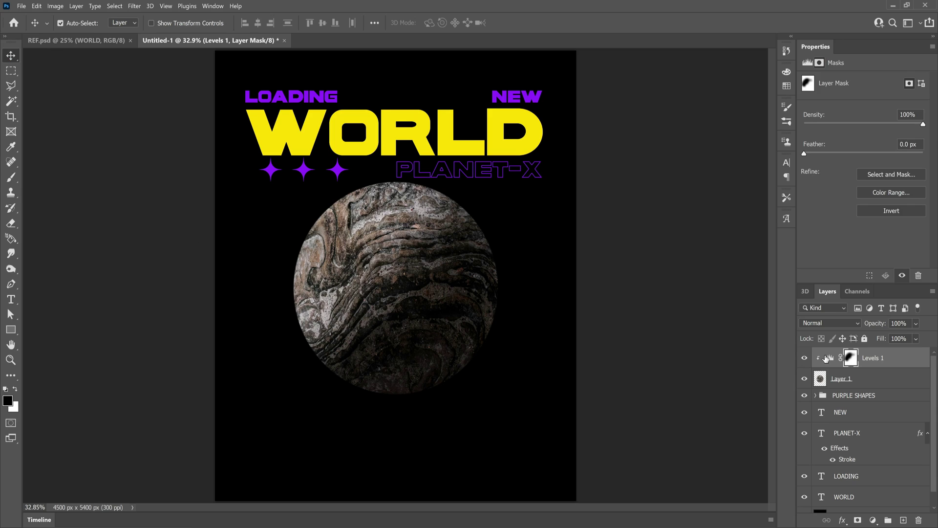
{"action": "left_click", "coordinate": [826, 359]}
{"action": "left_click_drag", "start_coordinate": [859, 191], "coordinate": [853, 191]}
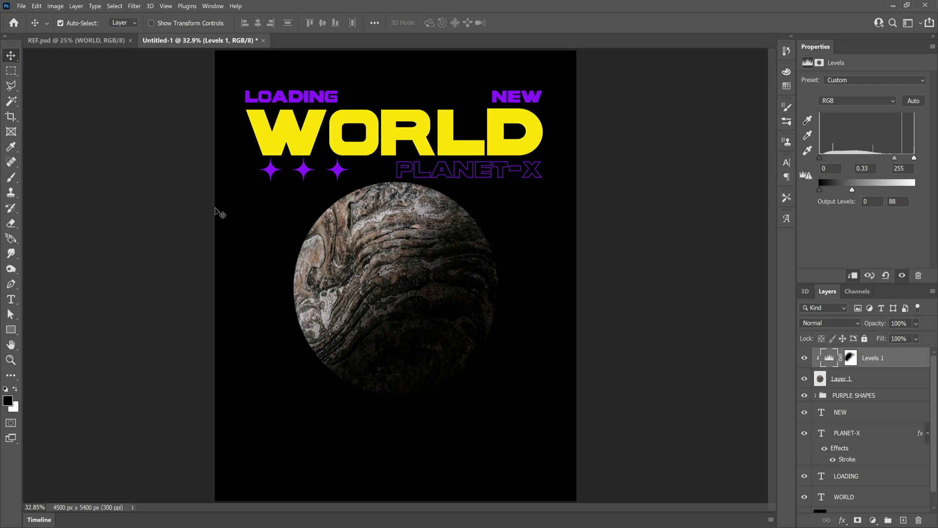
{"action": "key", "text": "ctrl+backslash"}
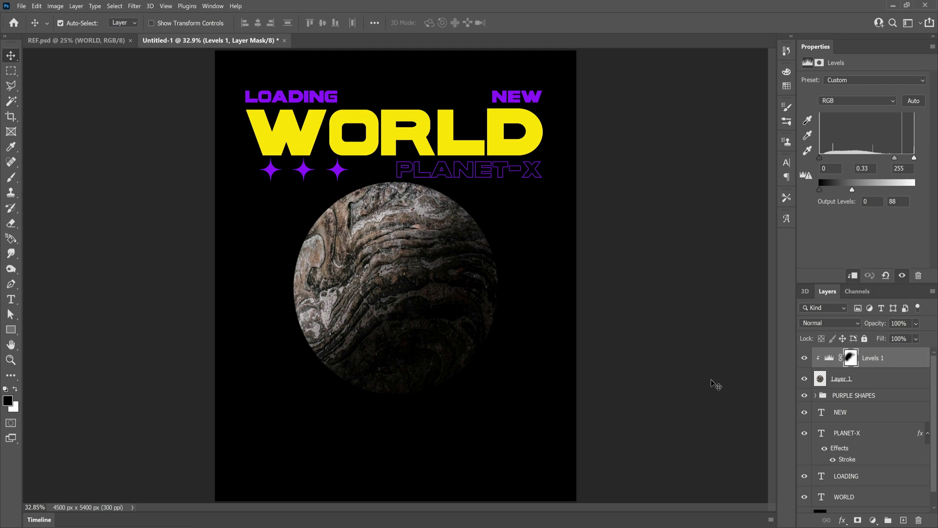
Add a Gradient Map above Layer 1 with a dark purple 350067 start stop.
{"action": "left_click", "coordinate": [867, 380]}
{"action": "left_click", "coordinate": [873, 520]}
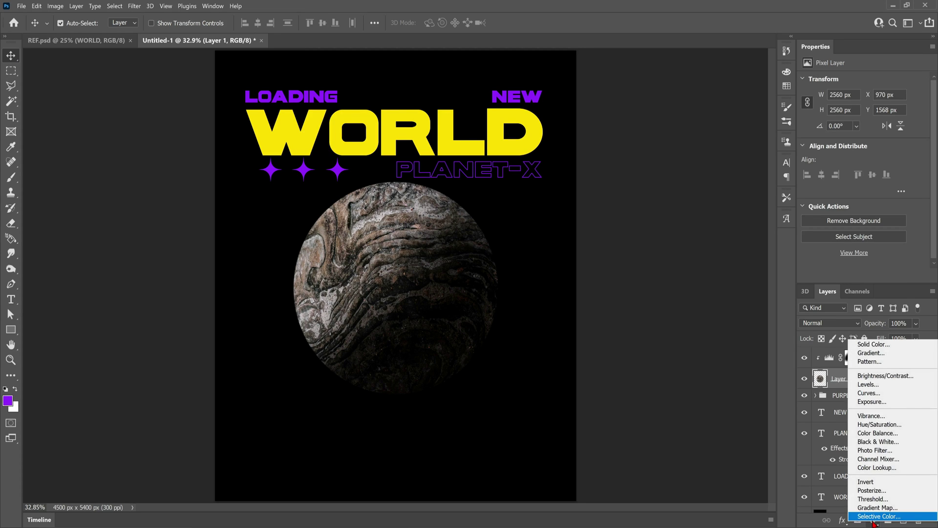
{"action": "left_click", "coordinate": [878, 508]}
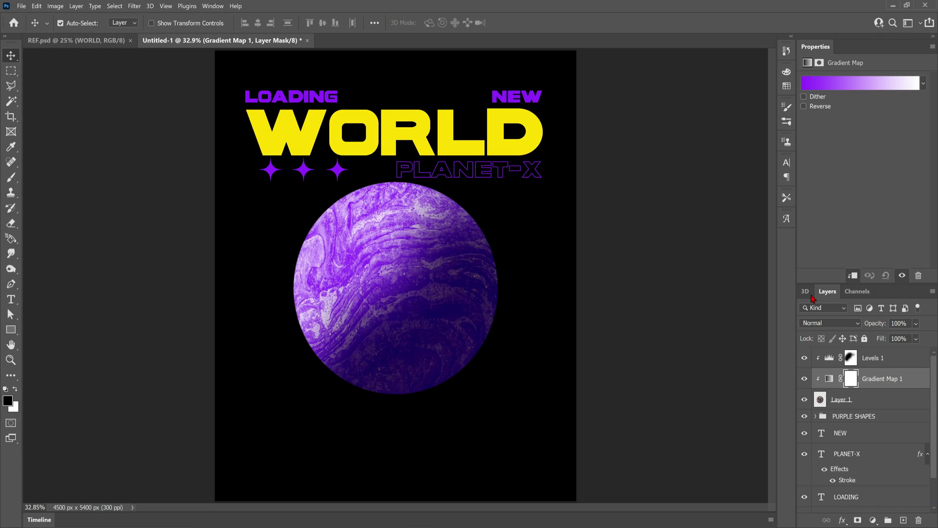
{"action": "left_click", "coordinate": [824, 88]}
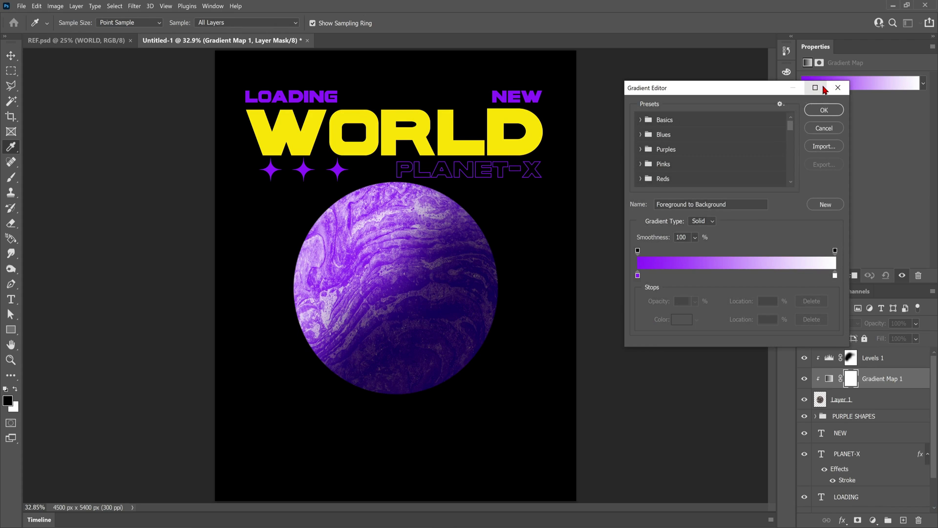
{"action": "left_click", "coordinate": [637, 275]}
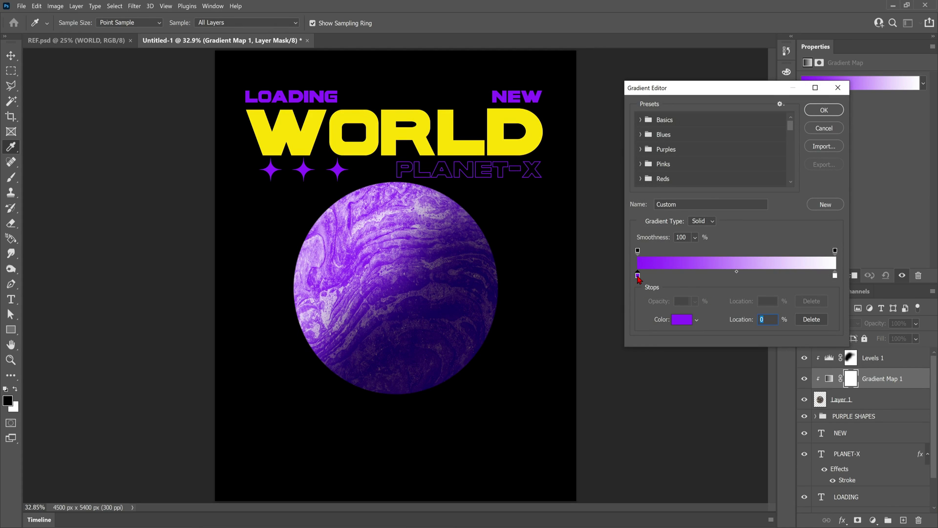
{"action": "left_click", "coordinate": [697, 322]}
{"action": "left_click", "coordinate": [682, 319]}
{"action": "left_click", "coordinate": [681, 319]}
{"action": "left_click", "coordinate": [689, 333]}
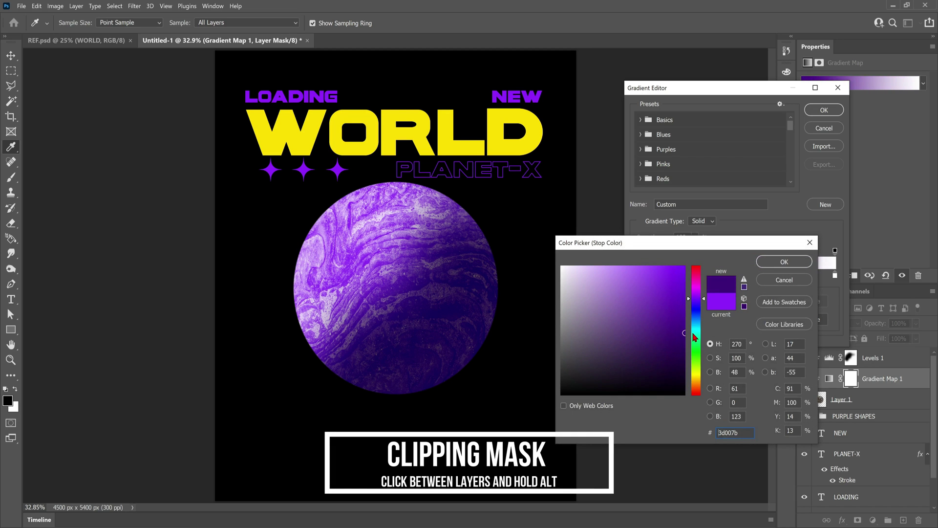
{"action": "left_click", "coordinate": [692, 358]}
{"action": "left_click_drag", "start_coordinate": [693, 359], "coordinate": [693, 295]}
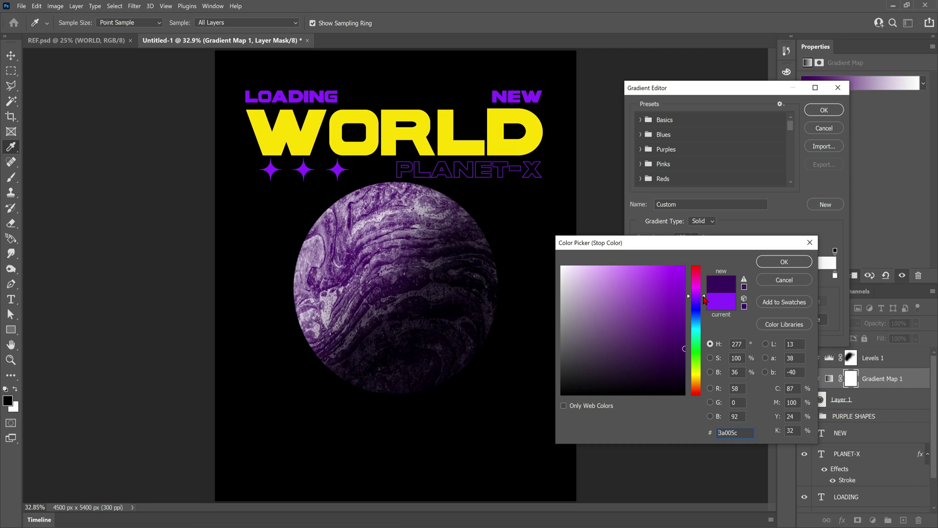
{"action": "left_click_drag", "start_coordinate": [684, 347], "coordinate": [696, 366]}
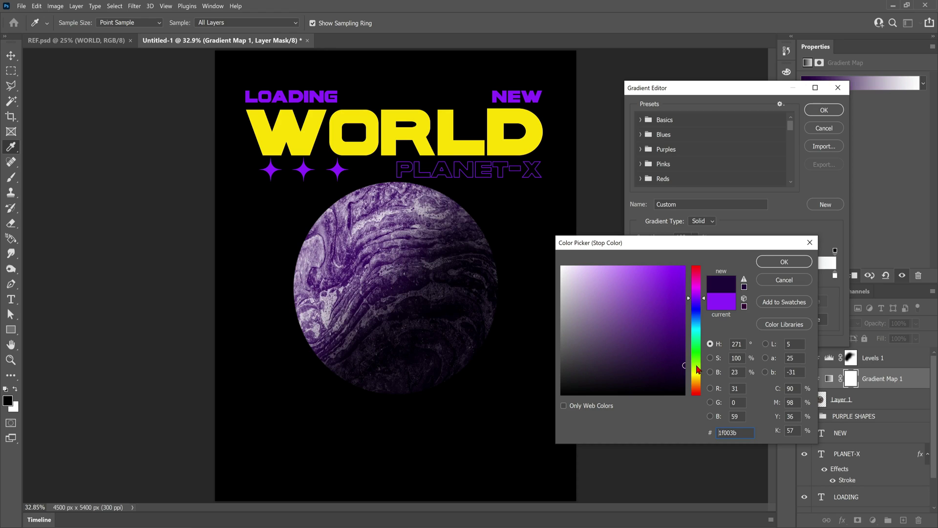
{"action": "left_click", "coordinate": [684, 344]}
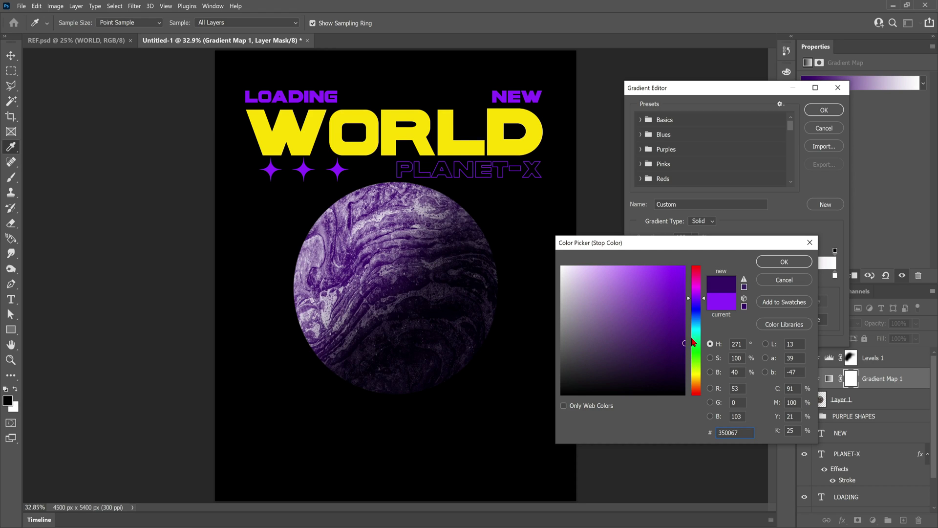
{"action": "left_click", "coordinate": [786, 262]}
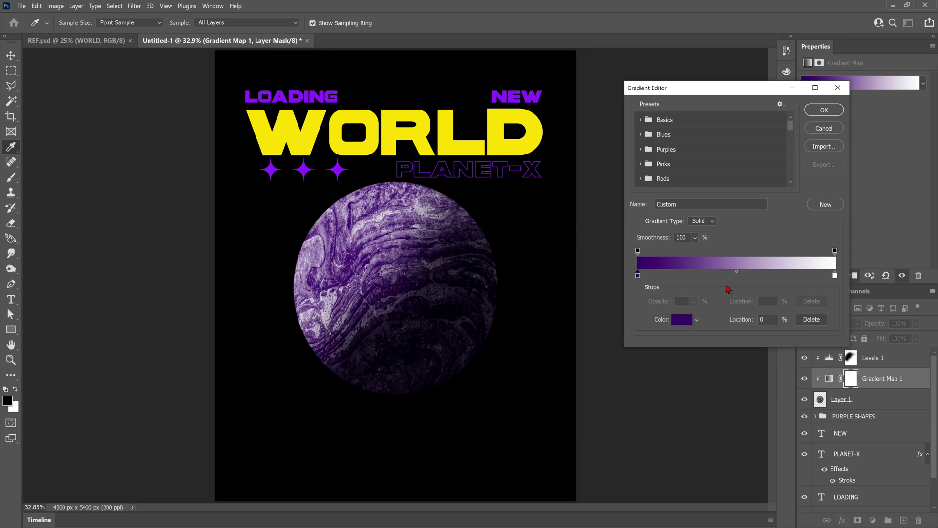
Move the purple stop to 14% and the white stop to 94%, then apply.
{"action": "left_click_drag", "start_coordinate": [637, 275], "coordinate": [666, 279]}
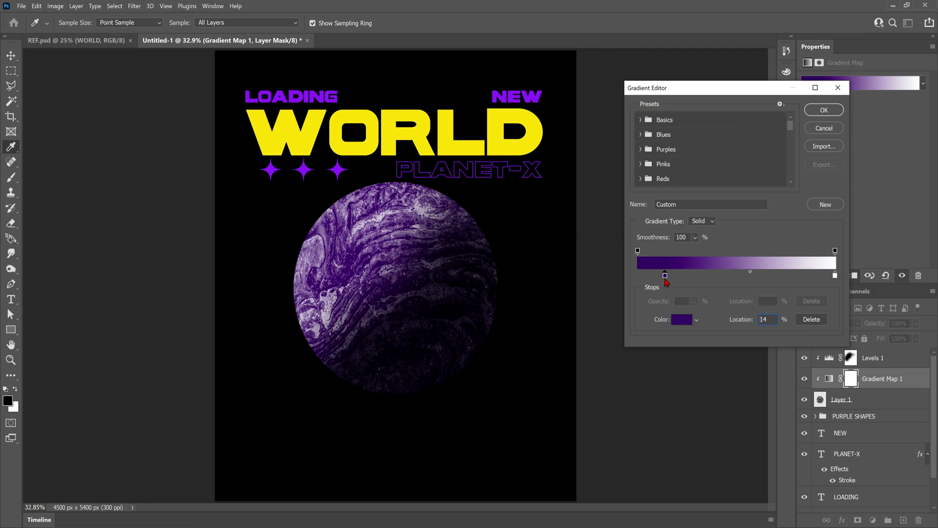
{"action": "left_click_drag", "start_coordinate": [835, 276], "coordinate": [809, 278]}
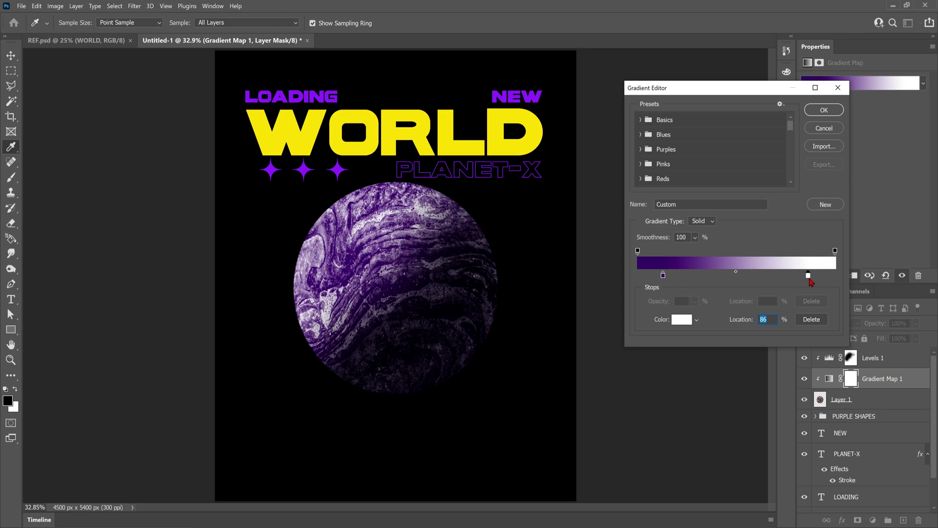
{"action": "left_click", "coordinate": [823, 110]}
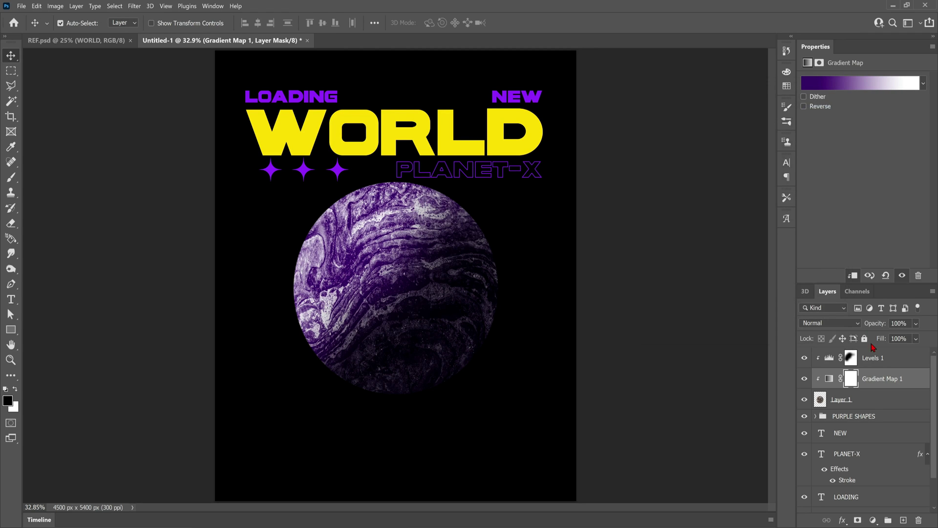
Add a Curves adjustment with an S-curve, lifting highlights and lowering shadows.
{"action": "left_click", "coordinate": [875, 359]}
{"action": "left_click", "coordinate": [873, 520]}
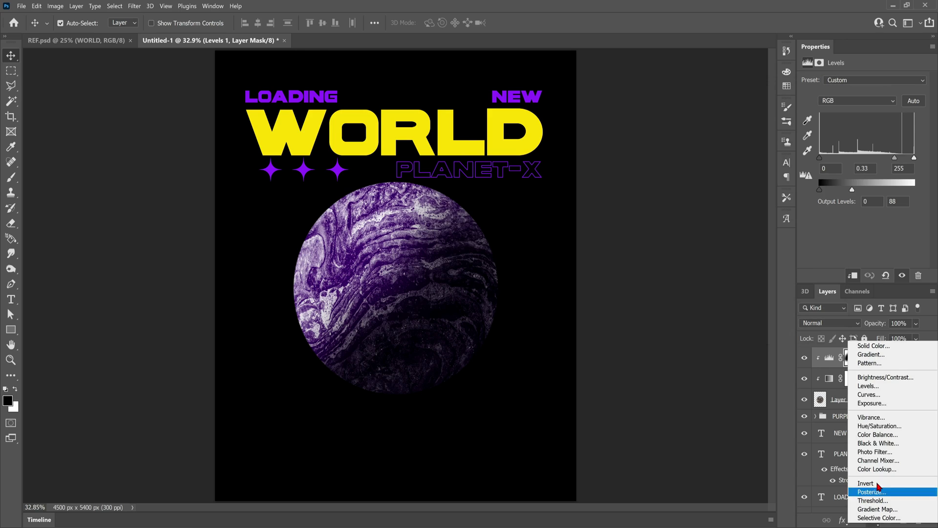
{"action": "left_click", "coordinate": [869, 395]}
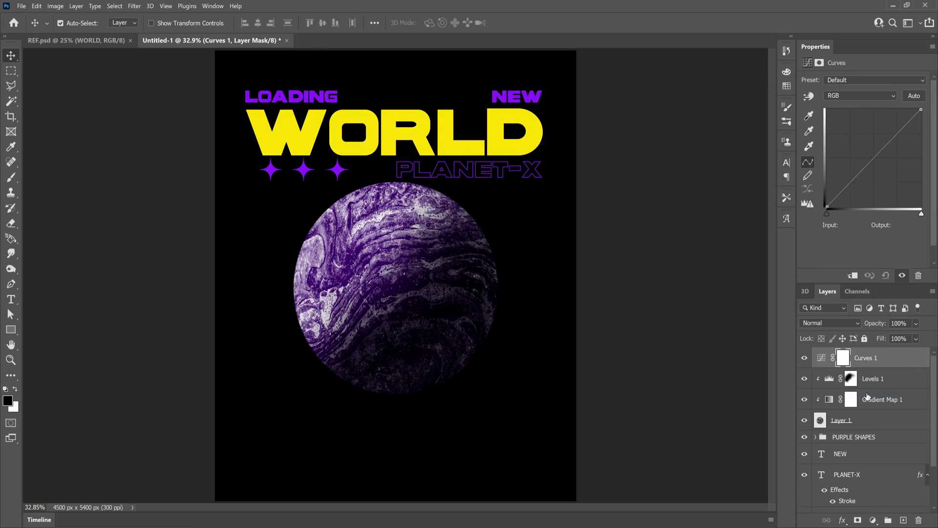
{"action": "left_click", "coordinate": [873, 157]}
{"action": "left_click_drag", "start_coordinate": [889, 143], "coordinate": [886, 132]}
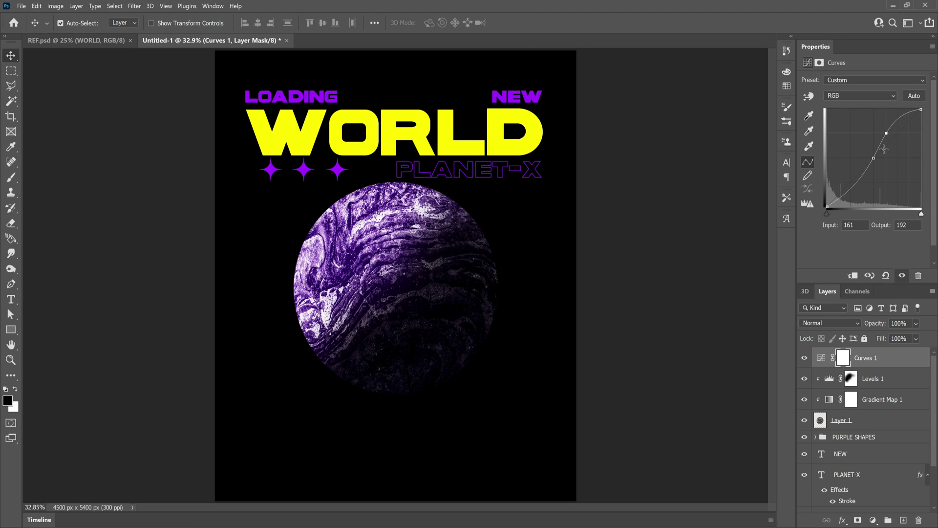
{"action": "left_click", "coordinate": [855, 188]}
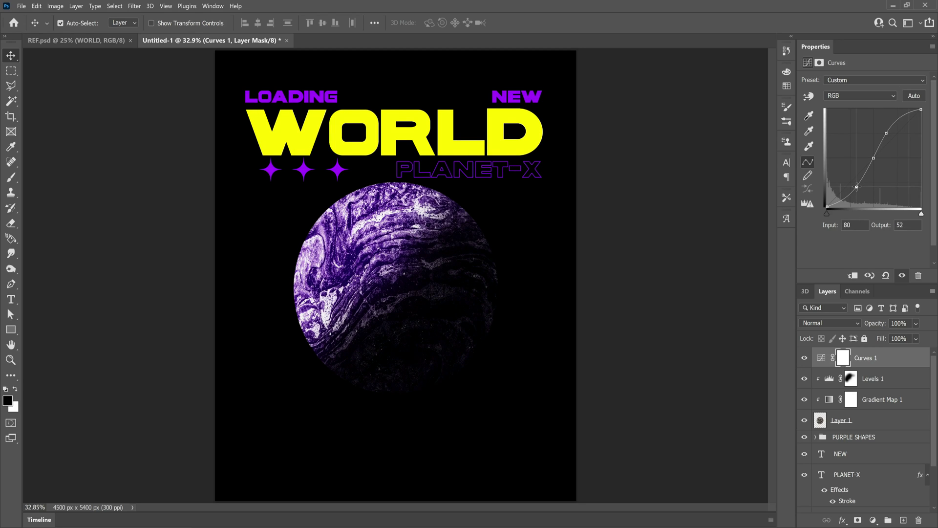
Raise Levels 1 output white to 122 and clip Curves 1 to the planet.
{"action": "left_click", "coordinate": [879, 383]}
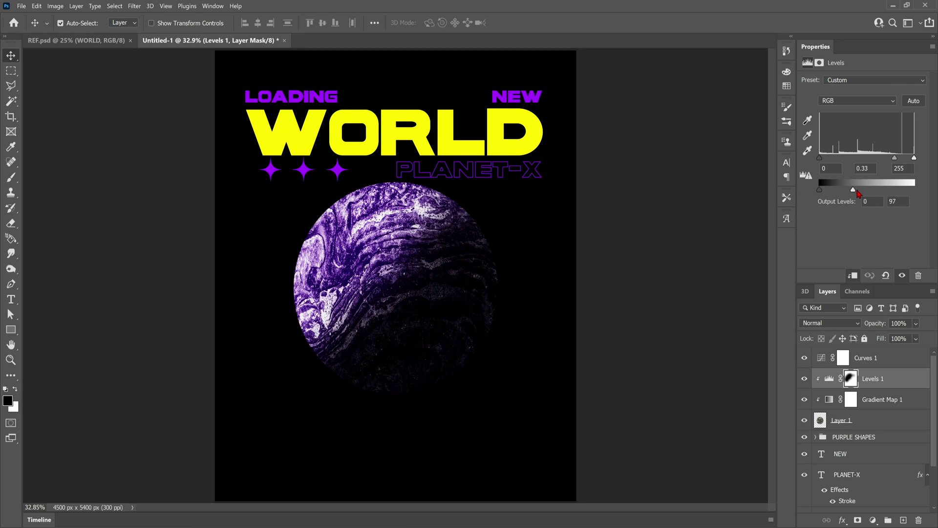
{"action": "left_click_drag", "start_coordinate": [857, 191], "coordinate": [868, 191]}
{"action": "left_click", "coordinate": [272, 245]}
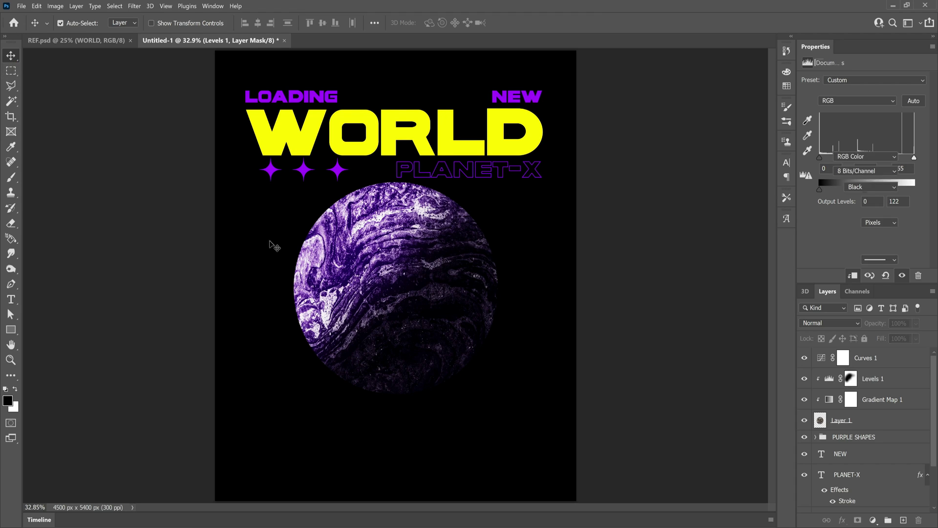
{"action": "left_click", "coordinate": [876, 364]}
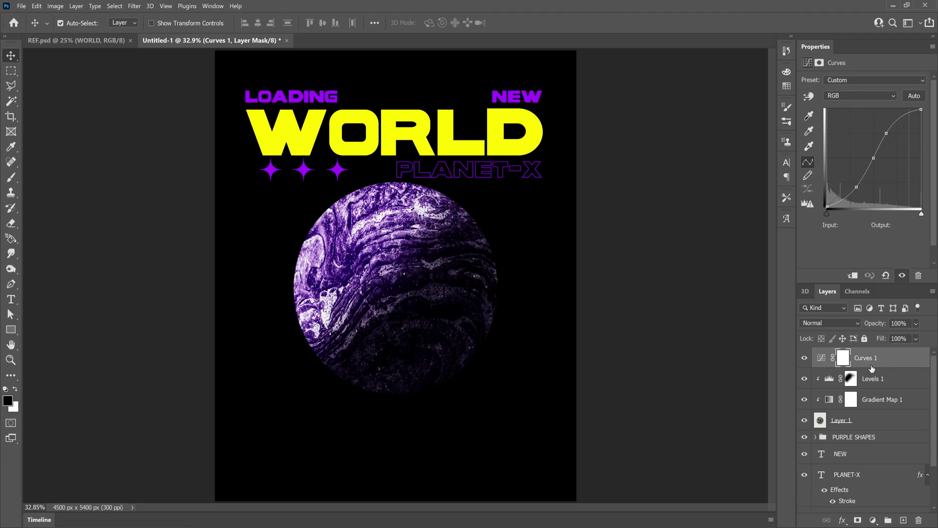
{"action": "key", "text": "ctrl+alt+g"}
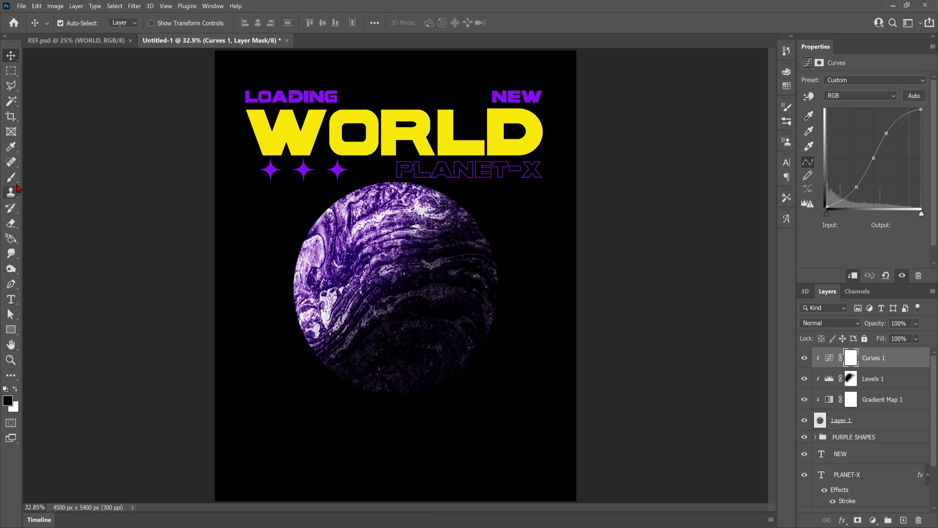
Draw a flat ellipse across the planet's middle.
{"action": "left_click", "coordinate": [17, 336]}
{"action": "left_click", "coordinate": [55, 339]}
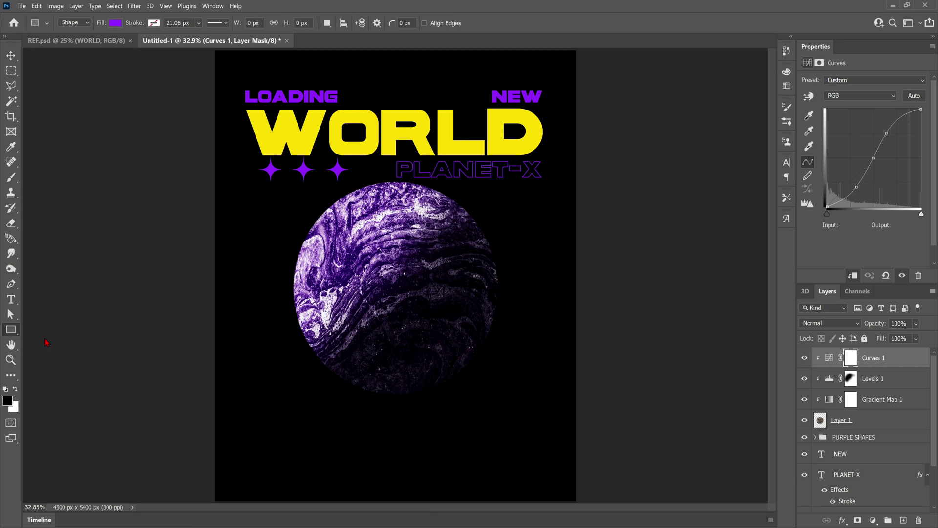
{"action": "left_click_drag", "start_coordinate": [270, 239], "coordinate": [555, 253]}
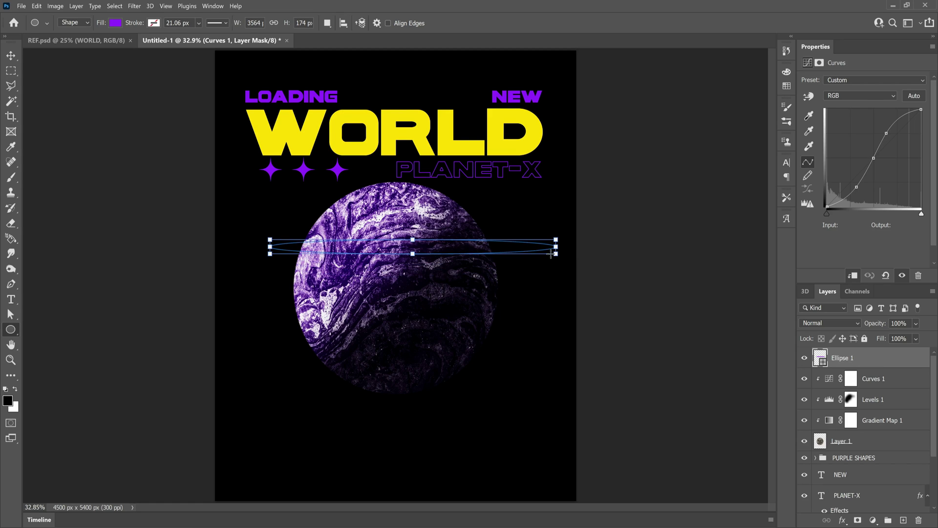
Remove the ellipse's fill and give it a 30 px white stroke.
{"action": "left_click", "coordinate": [116, 23]}
{"action": "left_click", "coordinate": [59, 43]}
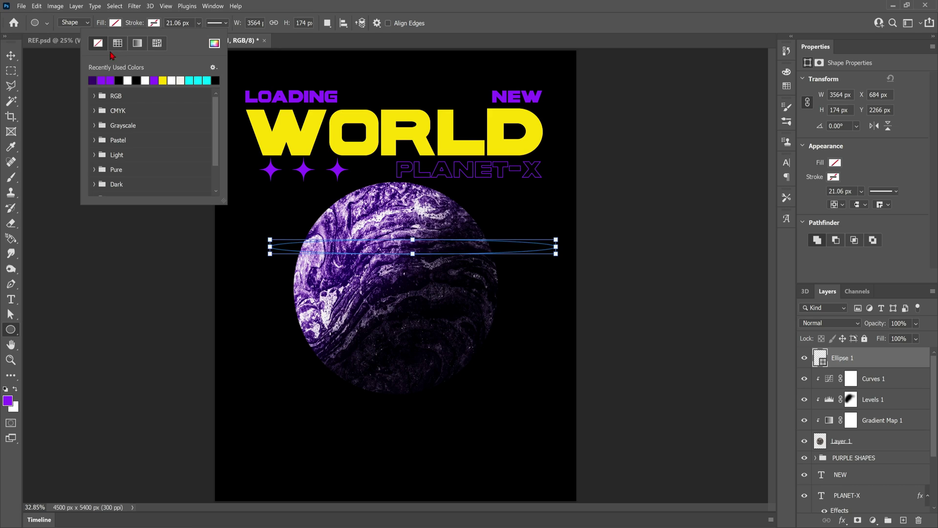
{"action": "left_click", "coordinate": [129, 80]}
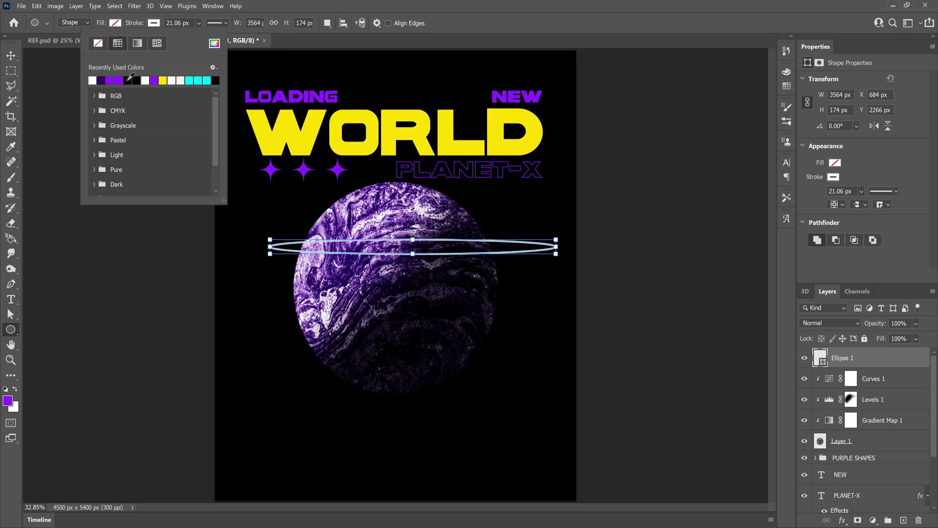
{"action": "left_click", "coordinate": [198, 23]}
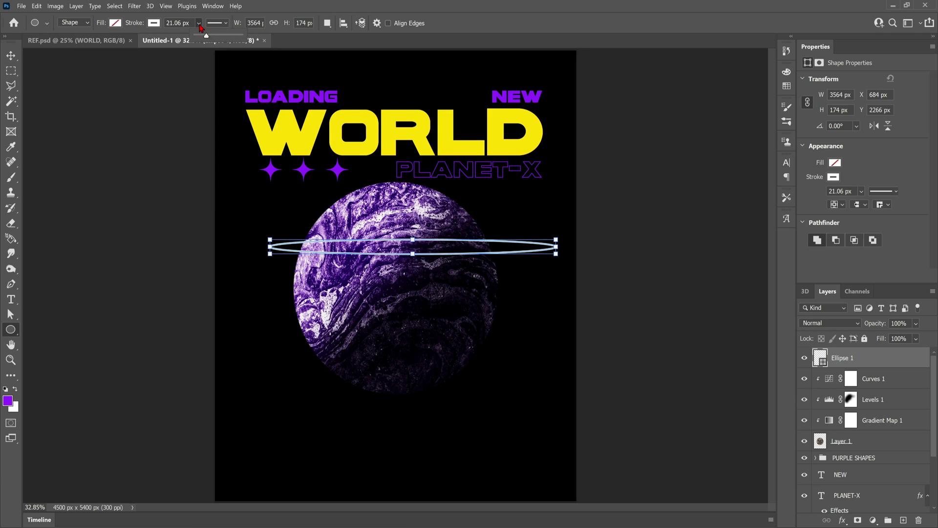
{"action": "left_click_drag", "start_coordinate": [206, 37], "coordinate": [209, 37]}
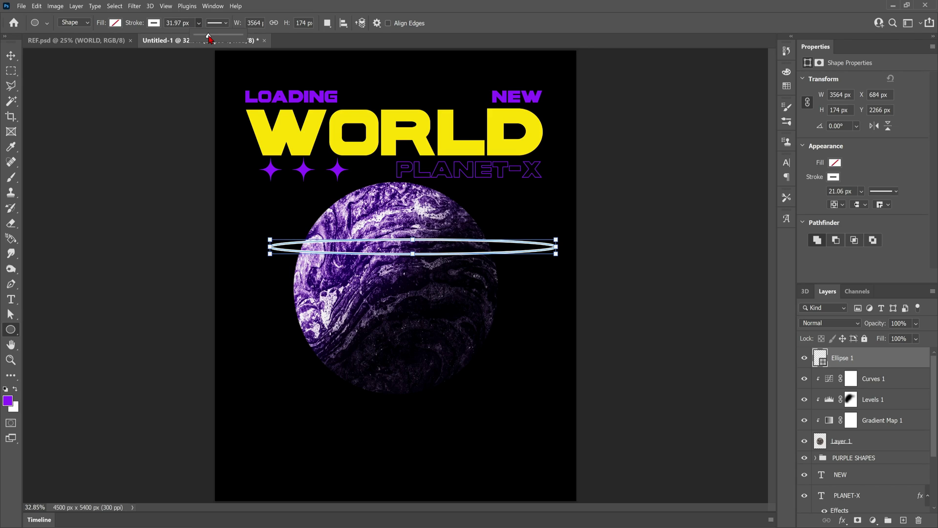
{"action": "double_click", "coordinate": [177, 22]}
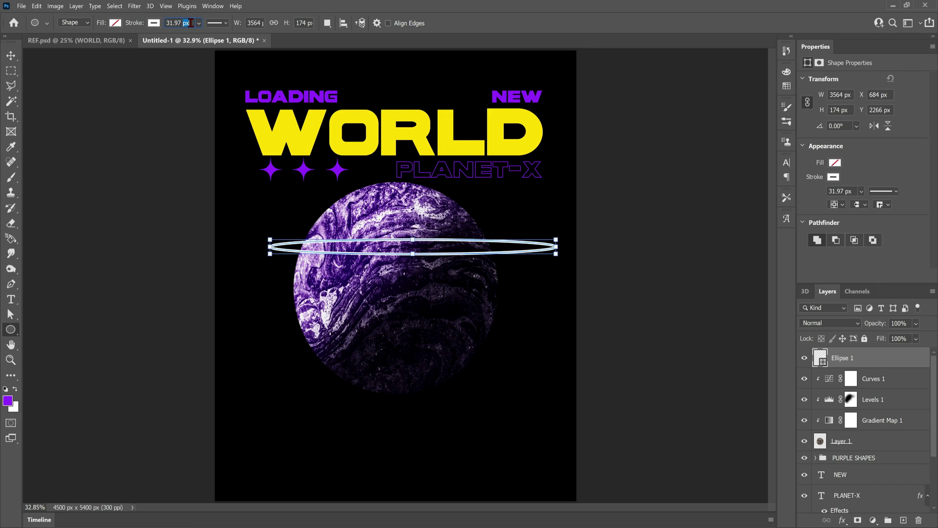
{"action": "type", "text": "30"}
{"action": "key", "text": "Return"}
Move the ring lower and left, then rotate it about -3.9°.
{"action": "key", "text": "v"}
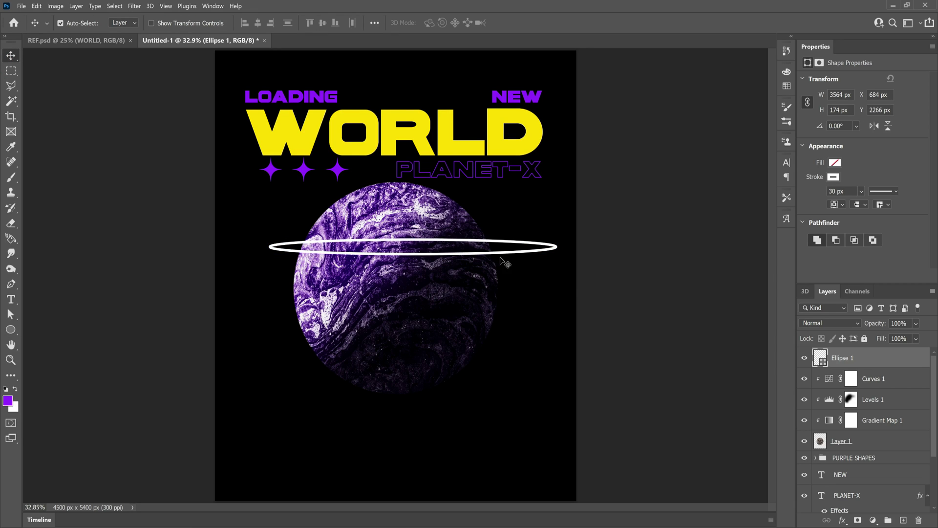
{"action": "mouse_move", "coordinate": [554, 249]}
{"action": "left_mouse_down"}
{"action": "mouse_move", "coordinate": [540, 259]}
{"action": "mouse_move", "coordinate": [535, 283]}
{"action": "mouse_move", "coordinate": [551, 253]}
{"action": "left_mouse_up"}
{"action": "key", "text": "ctrl+t"}
{"action": "key", "text": "Return"}
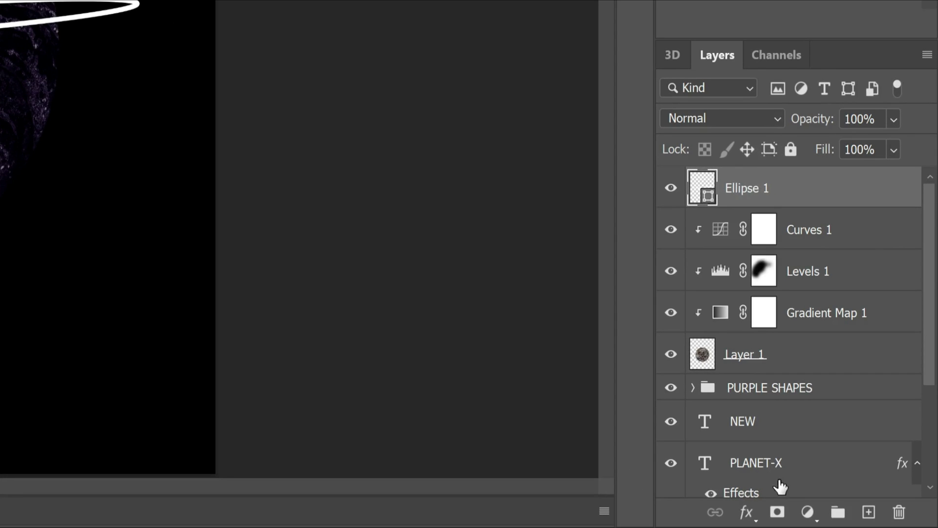
Add a layer mask to Ellipse 1 and load the planet as a selection.
{"action": "left_click", "coordinate": [776, 511]}
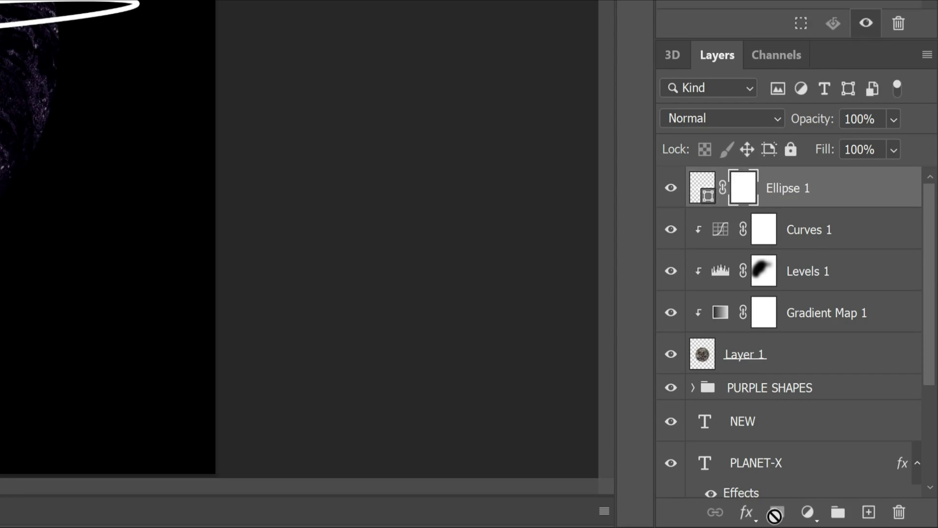
{"action": "left_click", "coordinate": [698, 354], "text": "ctrl"}
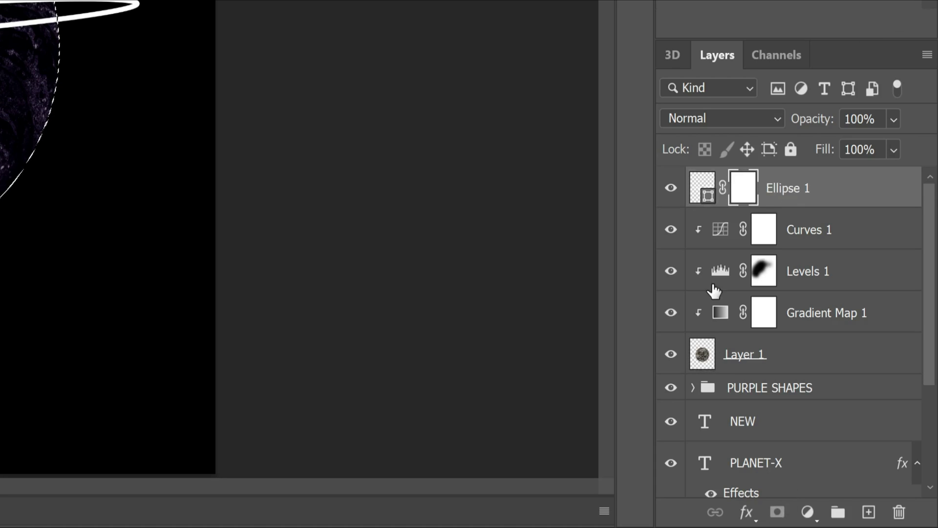
{"action": "left_click", "coordinate": [746, 187]}
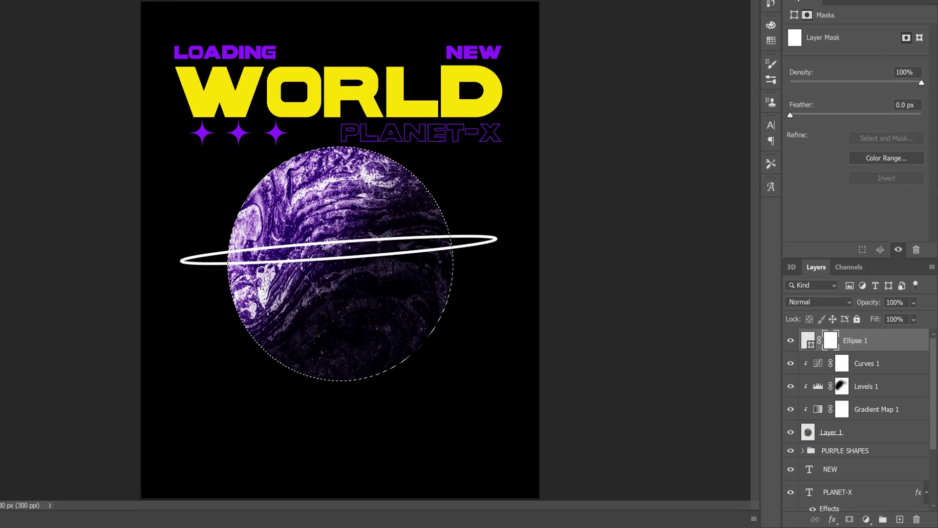
Paint black with a hard 114 px, 100% flow brush over the ring crossing the planet.
{"action": "left_click", "coordinate": [321, 23]}
{"action": "left_click_drag", "start_coordinate": [330, 38], "coordinate": [385, 49]}
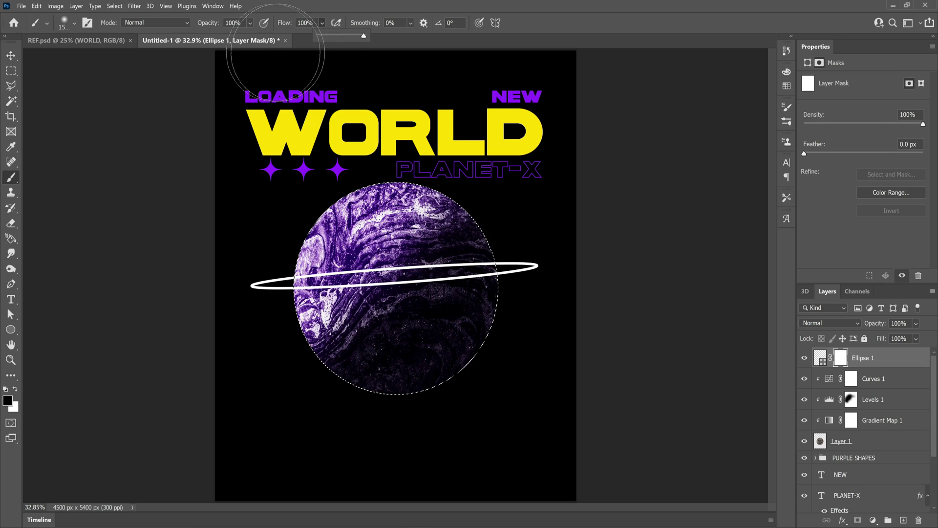
{"action": "left_click", "coordinate": [74, 23]}
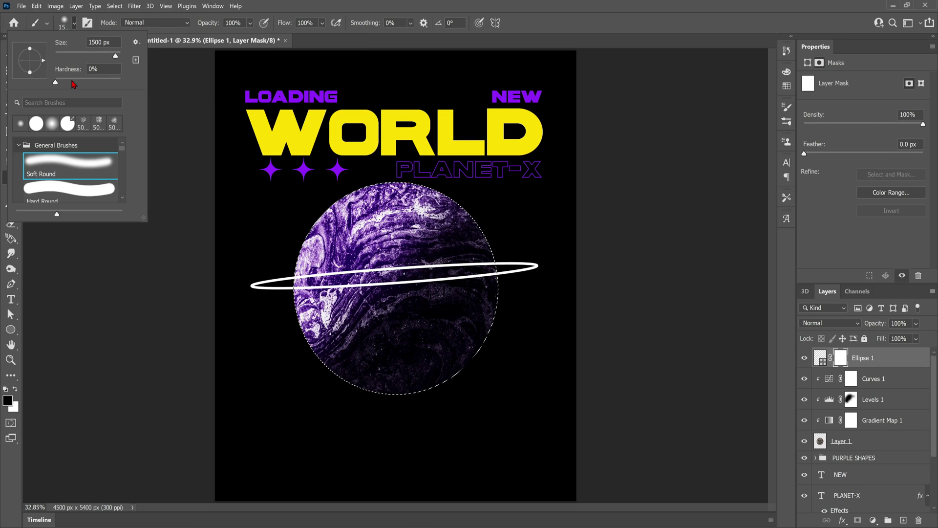
{"action": "left_click_drag", "start_coordinate": [74, 84], "coordinate": [146, 84]}
{"action": "left_click_drag", "start_coordinate": [114, 56], "coordinate": [90, 56]}
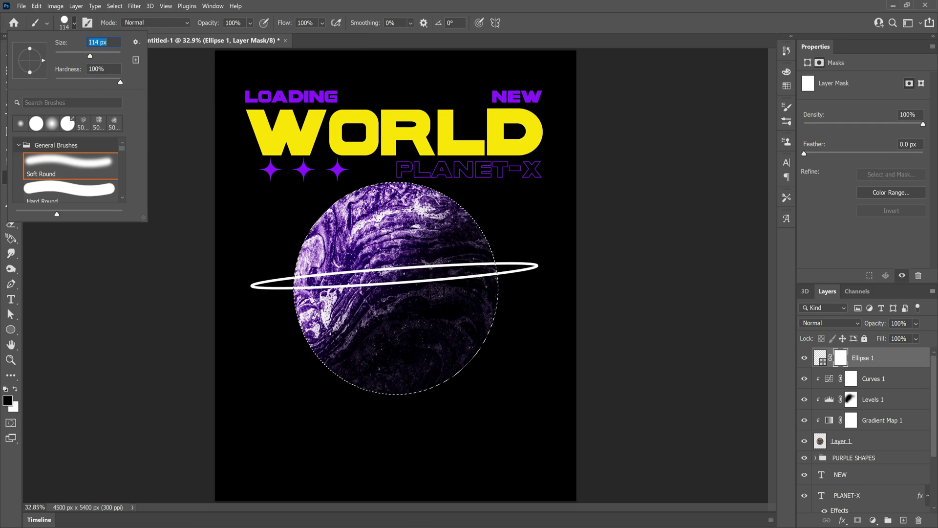
{"action": "key", "text": "Return"}
{"action": "left_click", "coordinate": [357, 270]}
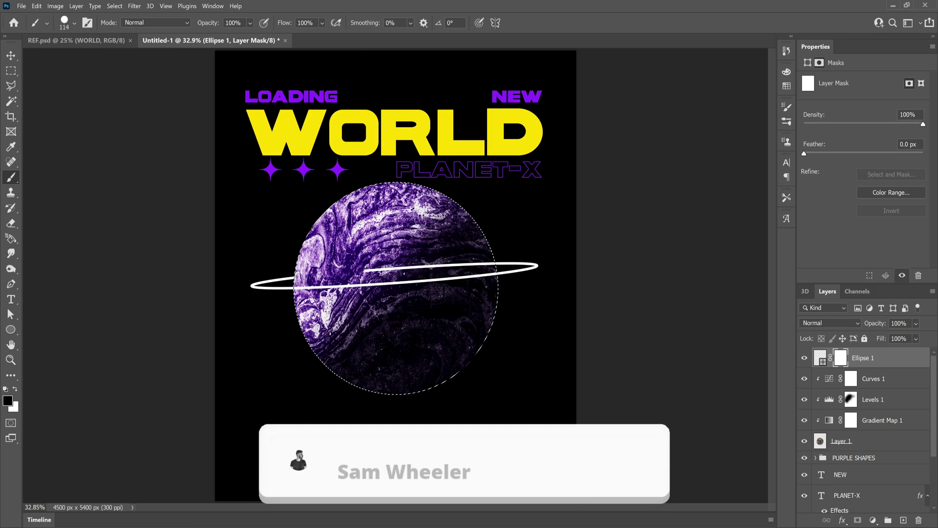
{"action": "left_click_drag", "start_coordinate": [373, 269], "coordinate": [497, 264]}
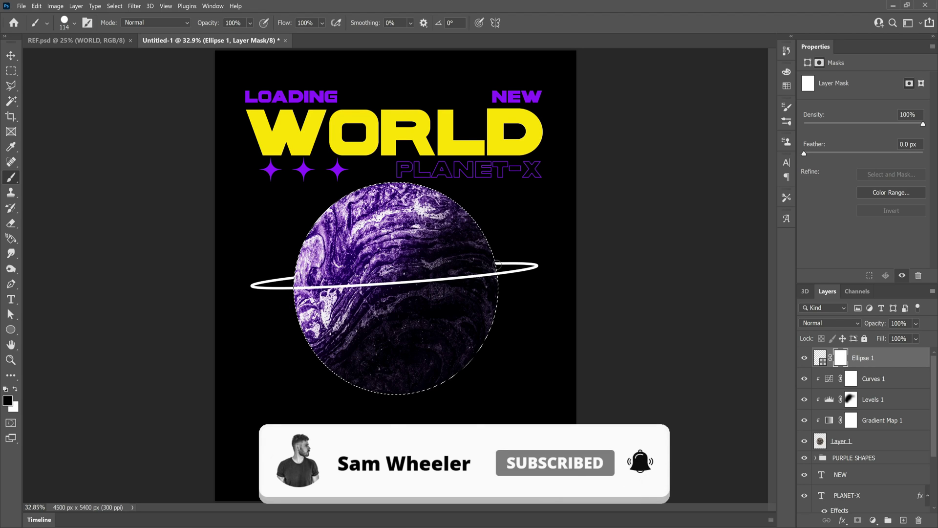
Deselect and give the ring a Color Overlay sampled from WORLD's yellow ffde01.
{"action": "key", "text": "v"}
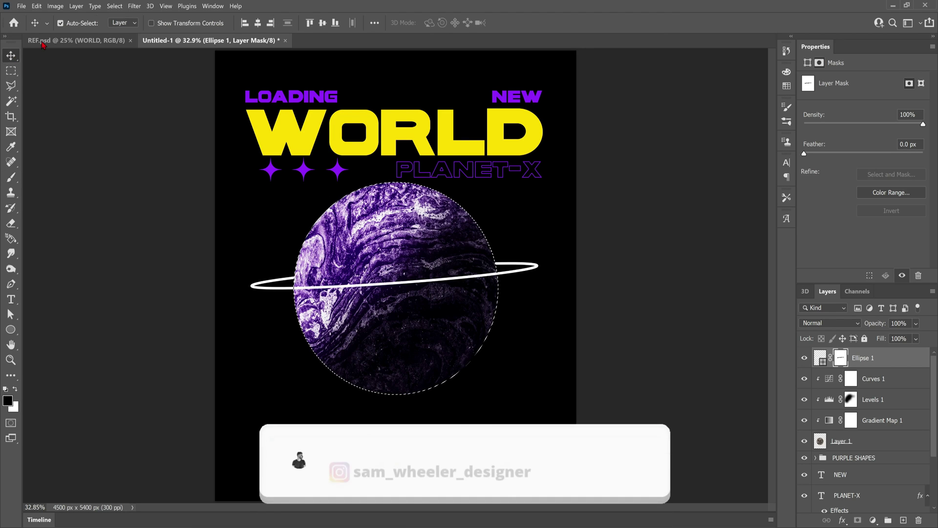
{"action": "left_click", "coordinate": [114, 6]}
{"action": "left_click", "coordinate": [122, 27]}
{"action": "left_click", "coordinate": [819, 358]}
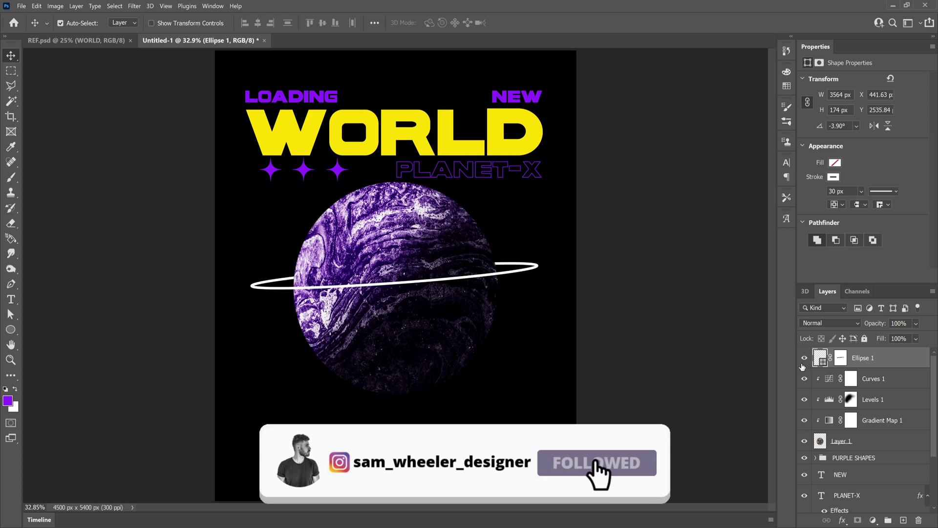
{"action": "left_click", "coordinate": [841, 521]}
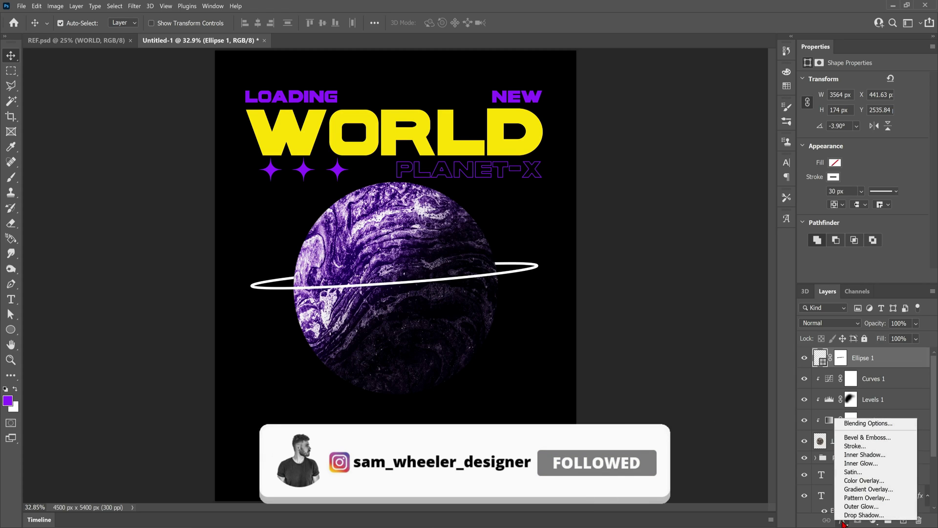
{"action": "left_click", "coordinate": [863, 481]}
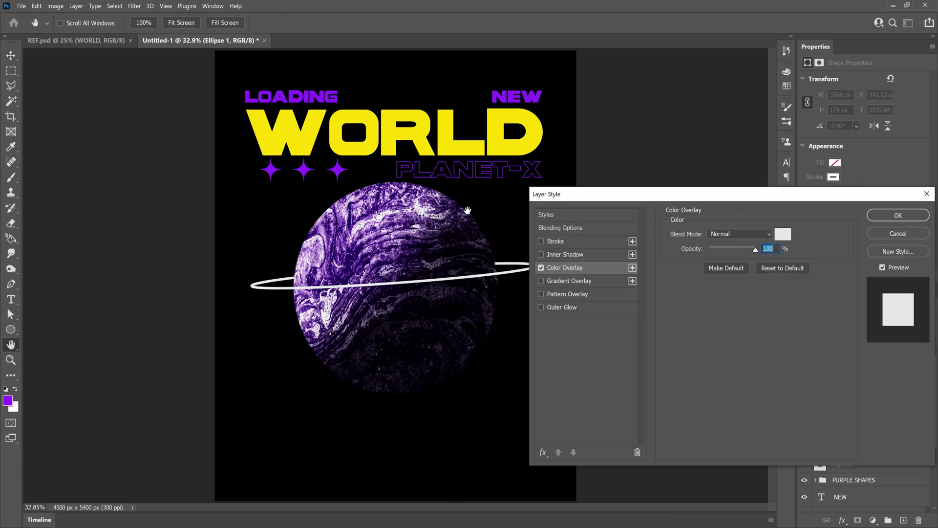
{"action": "left_click", "coordinate": [780, 236]}
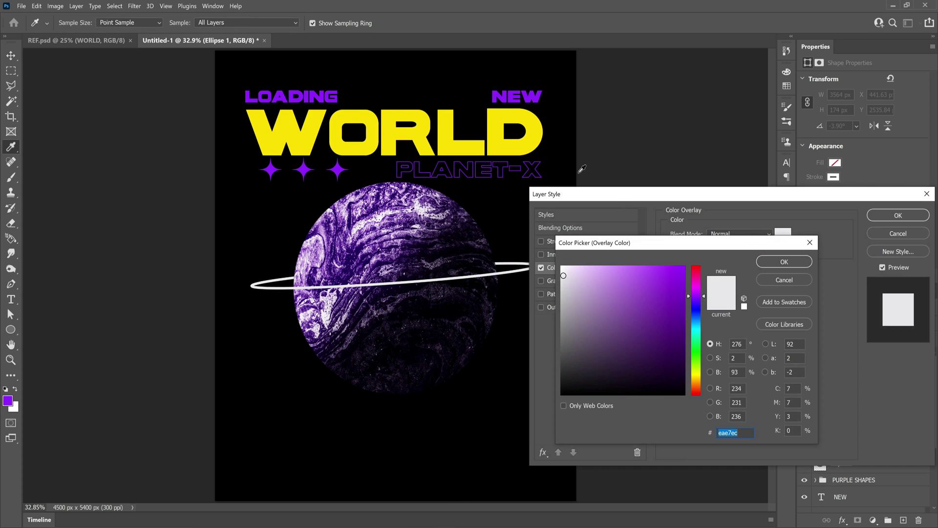
{"action": "left_click", "coordinate": [503, 139]}
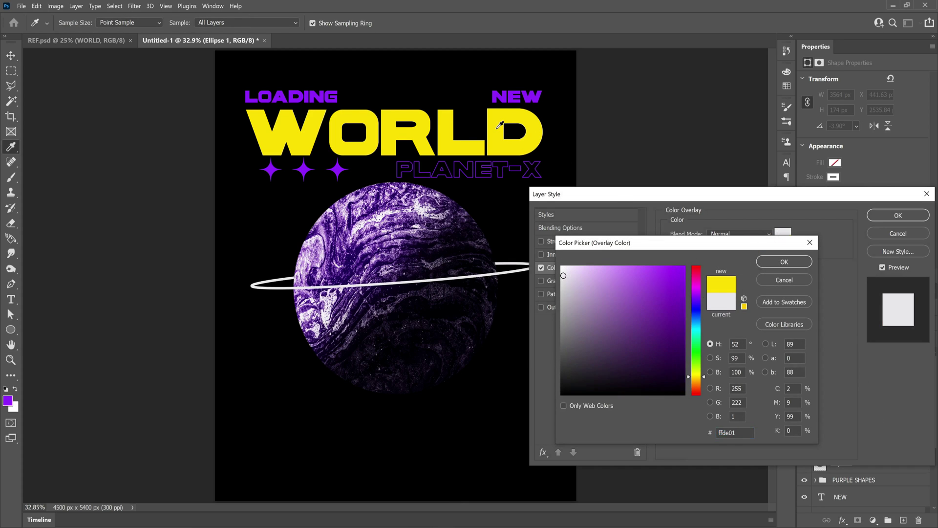
{"action": "left_click", "coordinate": [781, 261]}
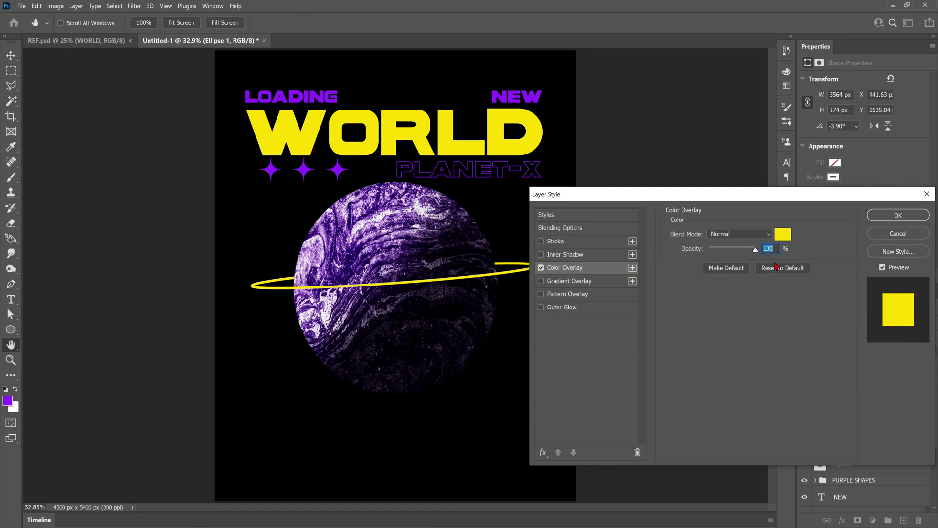
Add an Inner Glow with Normal blending, 100% opacity and white colour.
{"action": "left_click", "coordinate": [547, 456]}
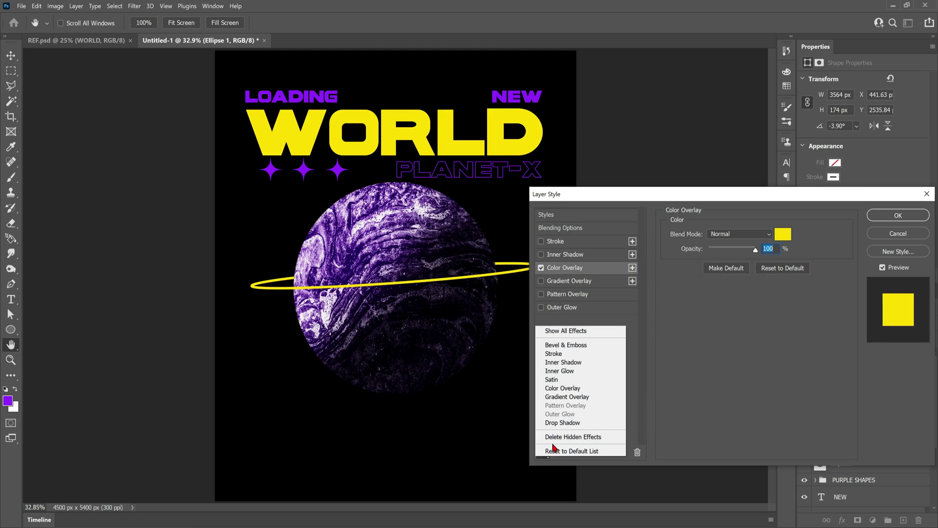
{"action": "left_click", "coordinate": [572, 372]}
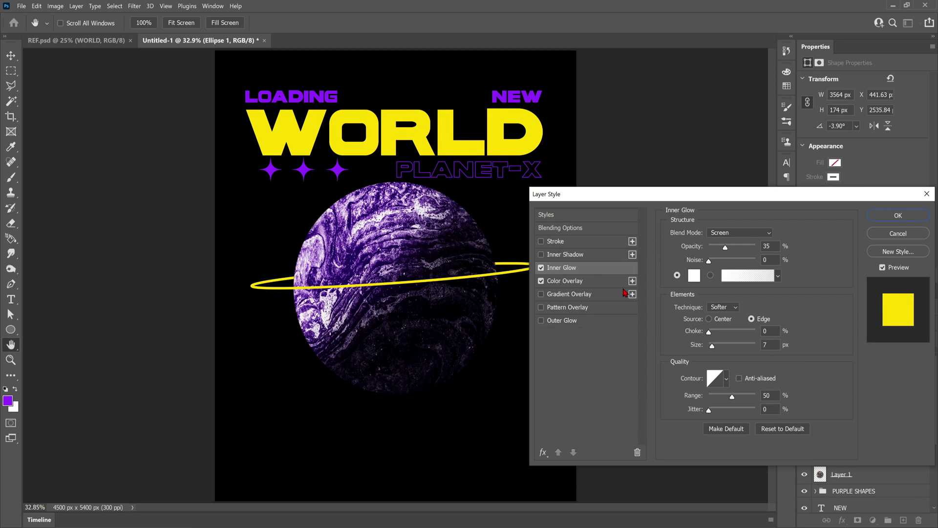
{"action": "left_click", "coordinate": [739, 233]}
{"action": "left_click", "coordinate": [718, 242]}
{"action": "left_click_drag", "start_coordinate": [732, 248], "coordinate": [759, 249]}
{"action": "left_click", "coordinate": [692, 276]}
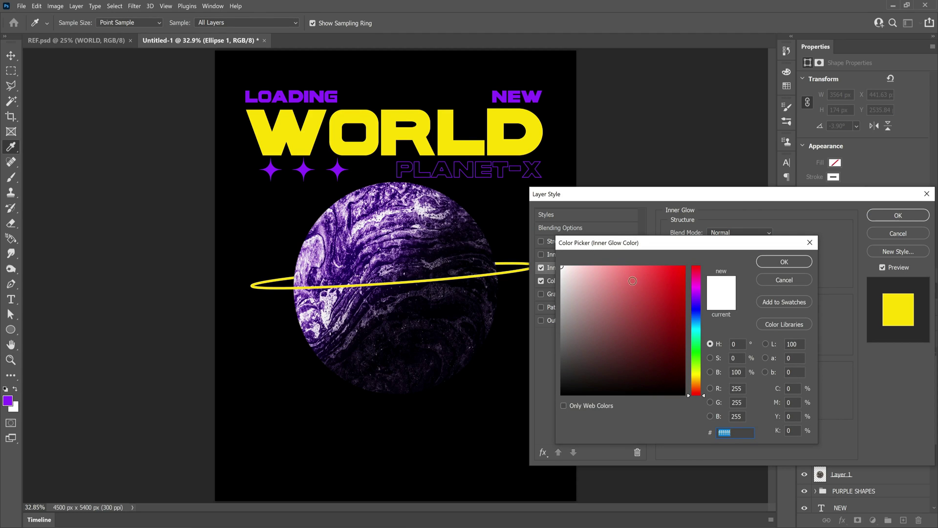
{"action": "left_click", "coordinate": [528, 257]}
{"action": "left_click", "coordinate": [784, 261]}
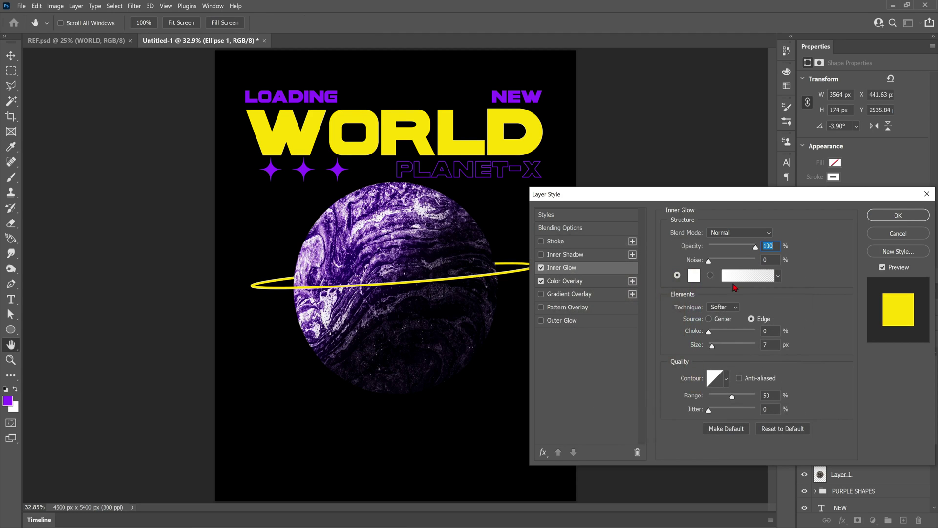
Set the Inner Glow source to Center and its size to 24 px, trying another contour.
{"action": "left_click", "coordinate": [709, 319]}
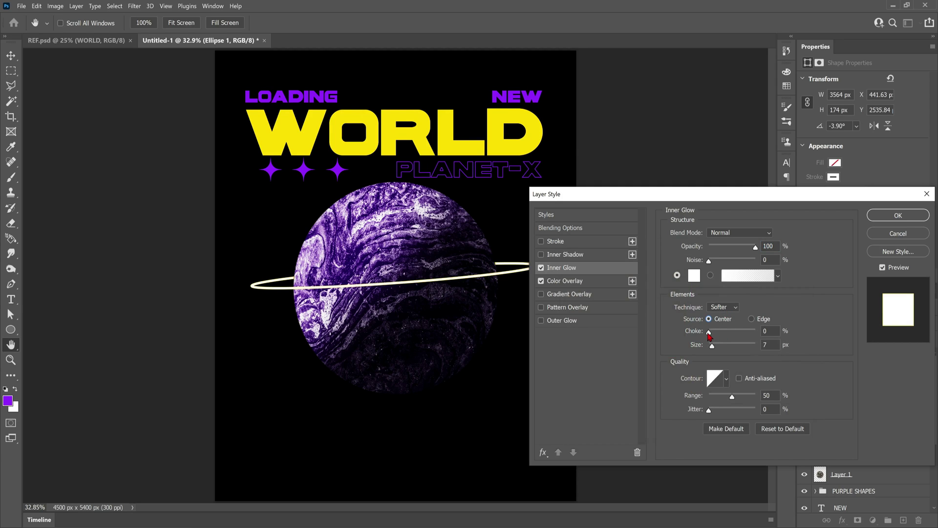
{"action": "left_click", "coordinate": [708, 333]}
{"action": "left_click_drag", "start_coordinate": [713, 347], "coordinate": [714, 349]}
{"action": "left_click_drag", "start_coordinate": [714, 349], "coordinate": [715, 346]}
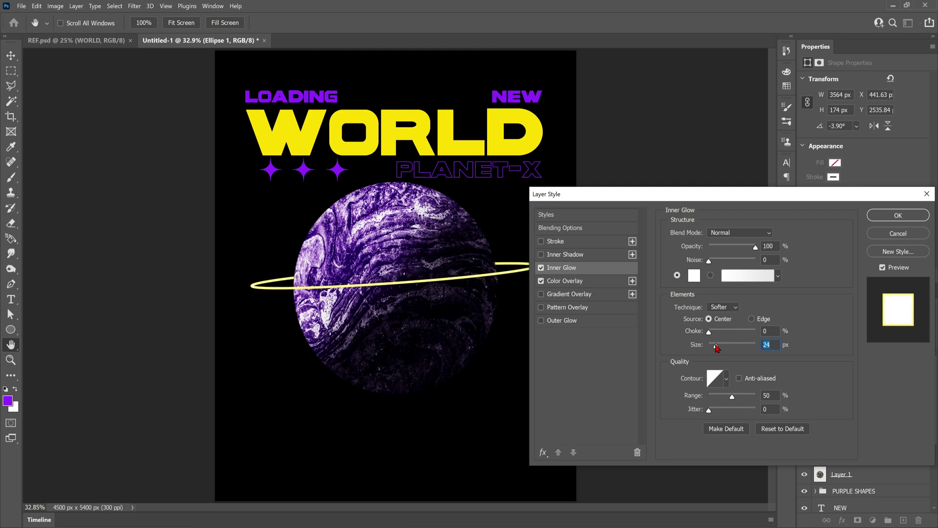
{"action": "type", "text": "18"}
{"action": "left_click", "coordinate": [725, 380]}
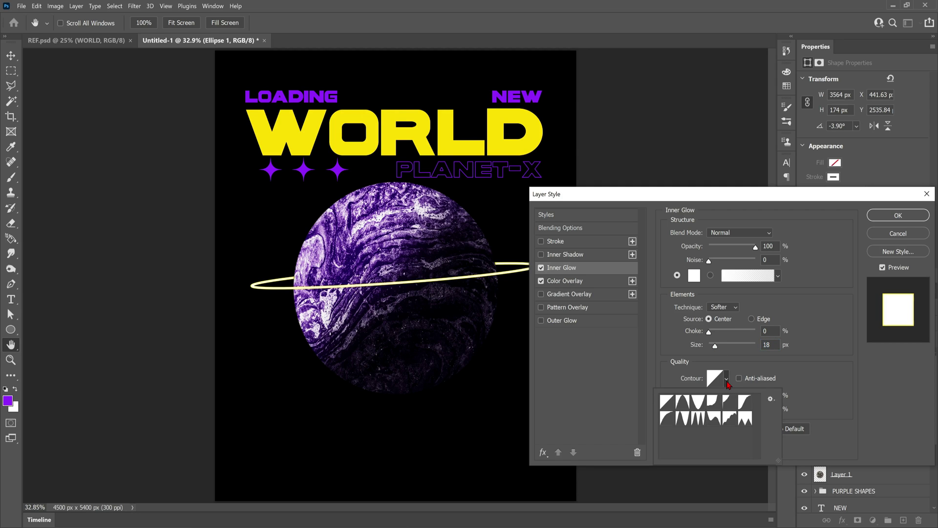
{"action": "left_click", "coordinate": [670, 421]}
{"action": "left_click", "coordinate": [716, 346]}
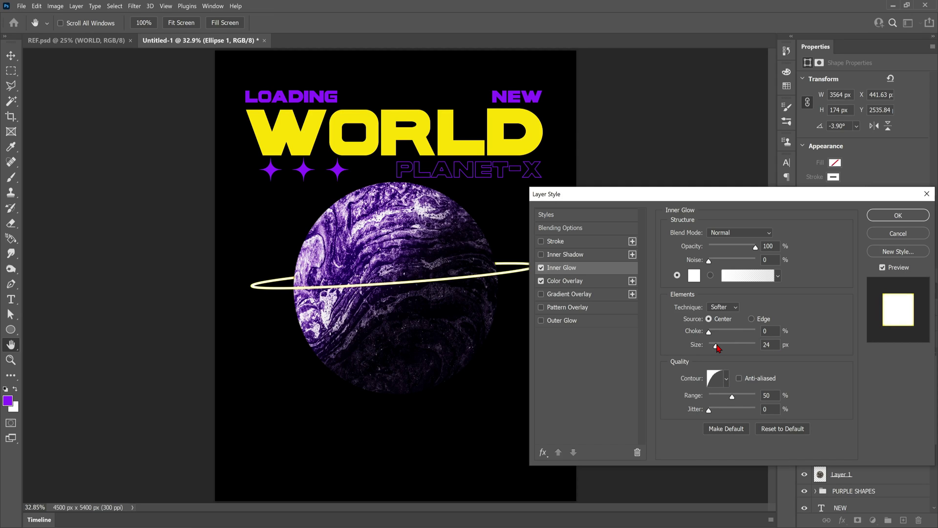
{"action": "left_click_drag", "start_coordinate": [717, 346], "coordinate": [715, 346]}
Turn on Outer Glow with its colour sampled from the WORLD yellow.
{"action": "left_click", "coordinate": [541, 322]}
{"action": "left_click", "coordinate": [557, 322]}
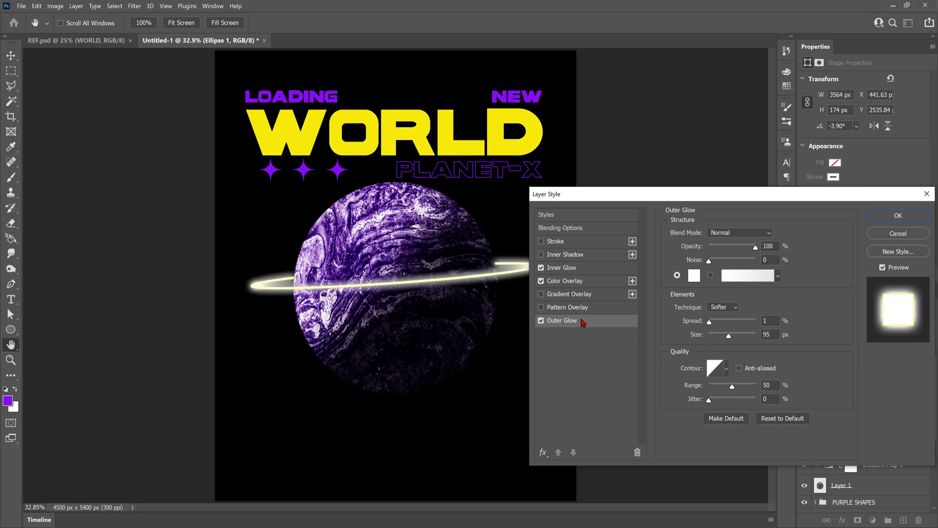
{"action": "left_click", "coordinate": [696, 283]}
{"action": "left_click", "coordinate": [537, 138]}
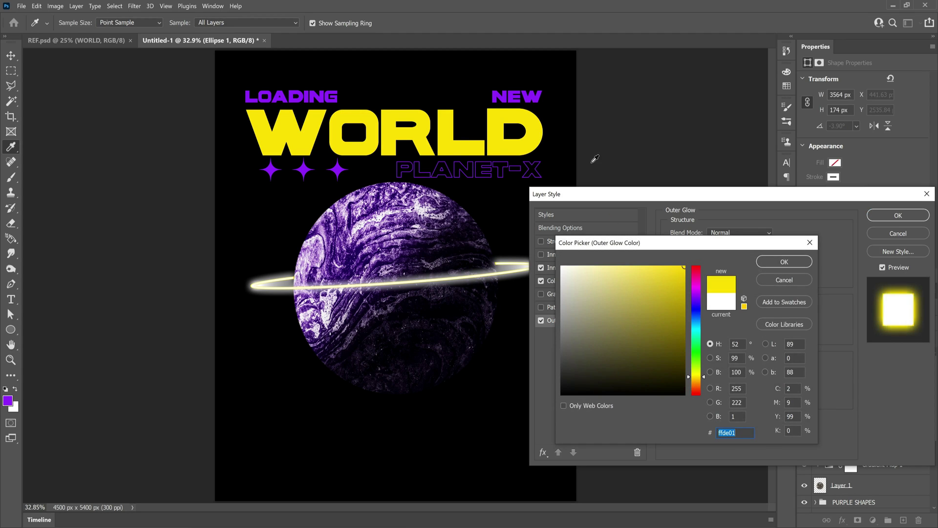
{"action": "left_click", "coordinate": [780, 262]}
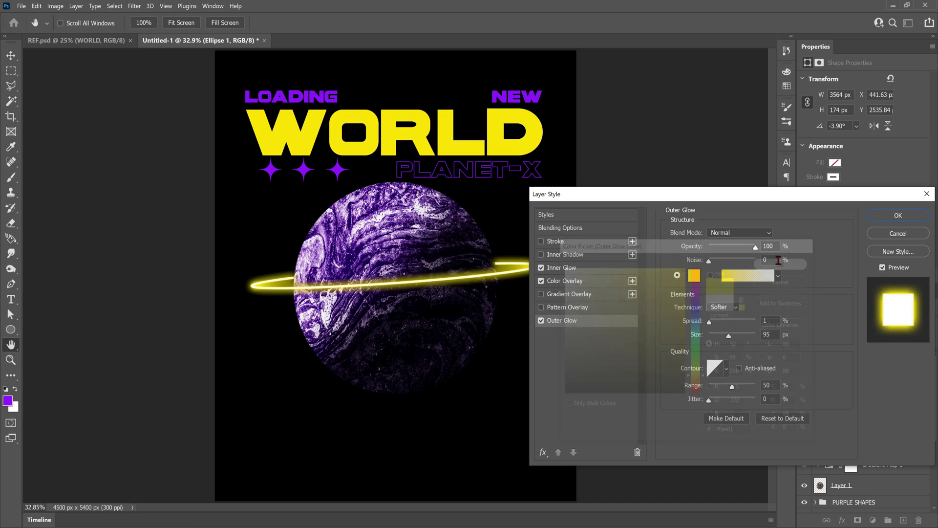
Set the Outer Glow to Linear Dodge (Add), 0% spread, 62 px size, 72% opacity.
{"action": "left_click", "coordinate": [743, 233]}
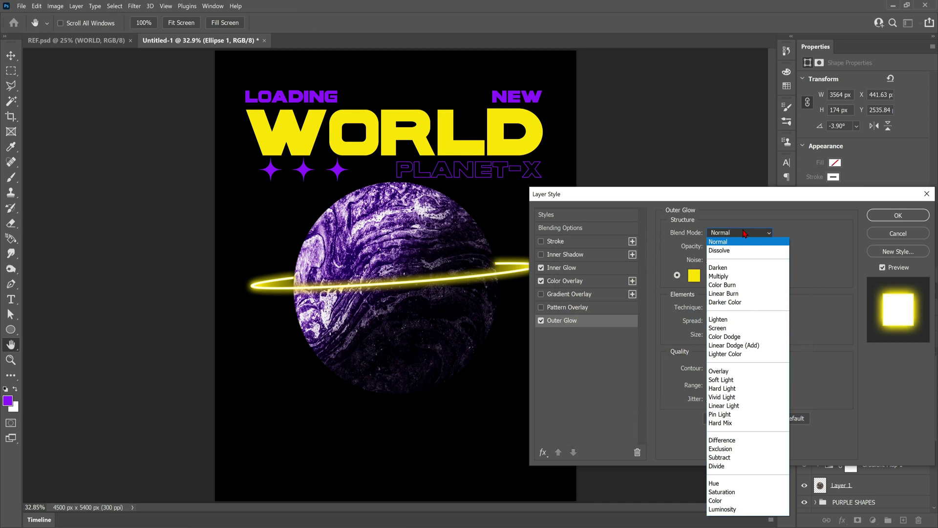
{"action": "left_click", "coordinate": [735, 348]}
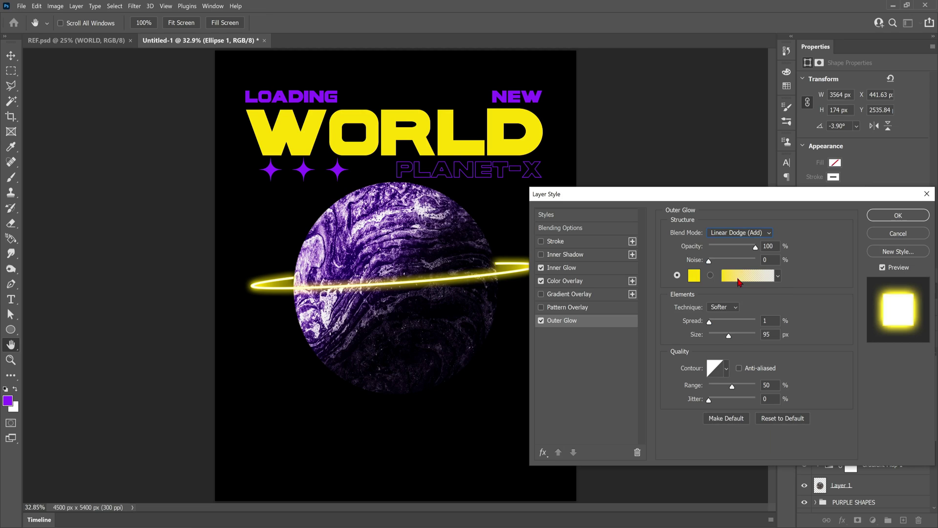
{"action": "left_click", "coordinate": [708, 323]}
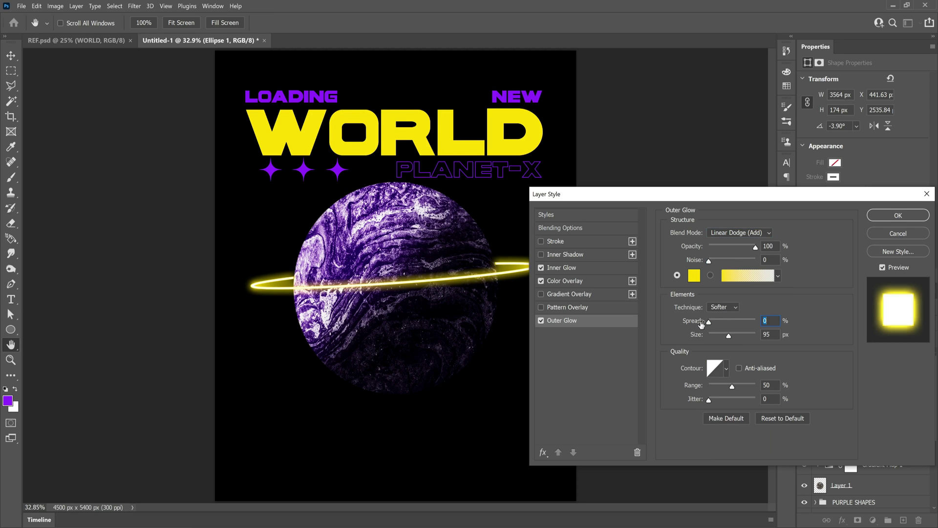
{"action": "left_click_drag", "start_coordinate": [730, 337], "coordinate": [725, 338]}
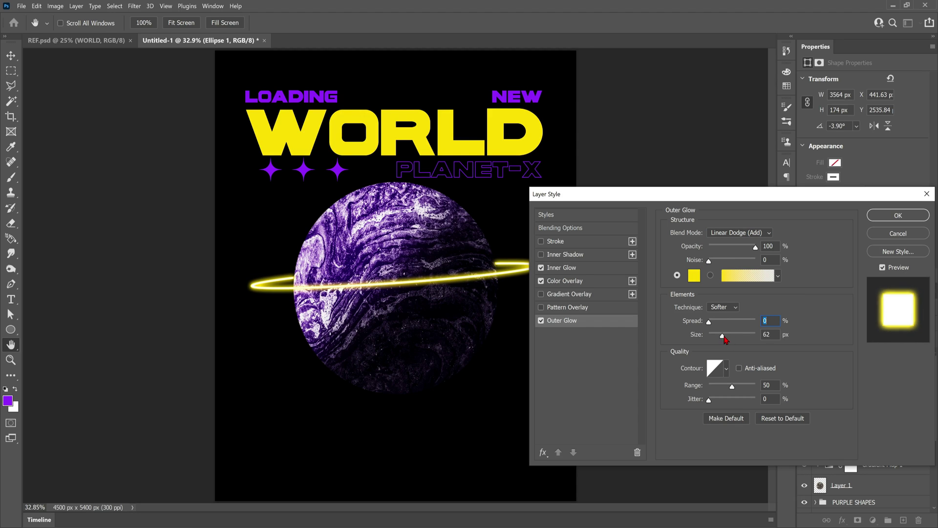
{"action": "mouse_move", "coordinate": [755, 246]}
{"action": "left_mouse_down"}
{"action": "mouse_move", "coordinate": [737, 249]}
{"action": "mouse_move", "coordinate": [746, 249]}
{"action": "left_mouse_up"}
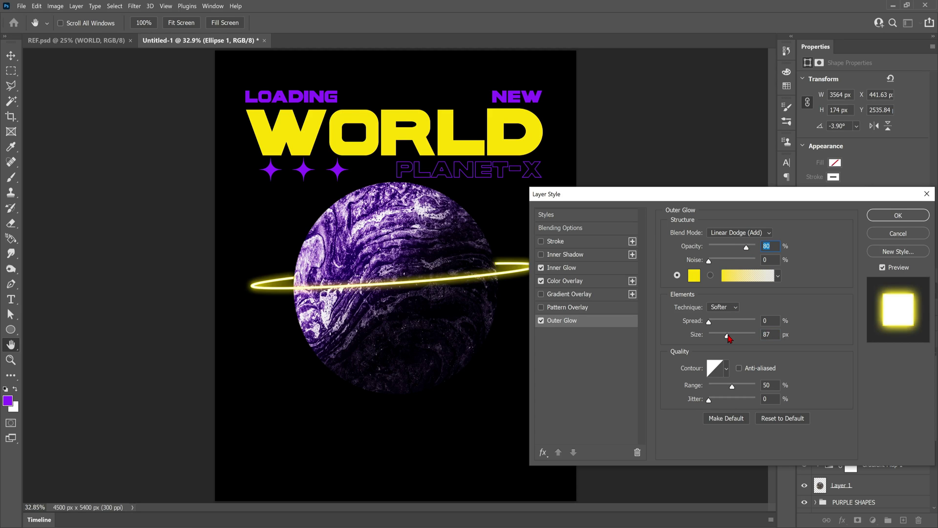
{"action": "left_click", "coordinate": [724, 337]}
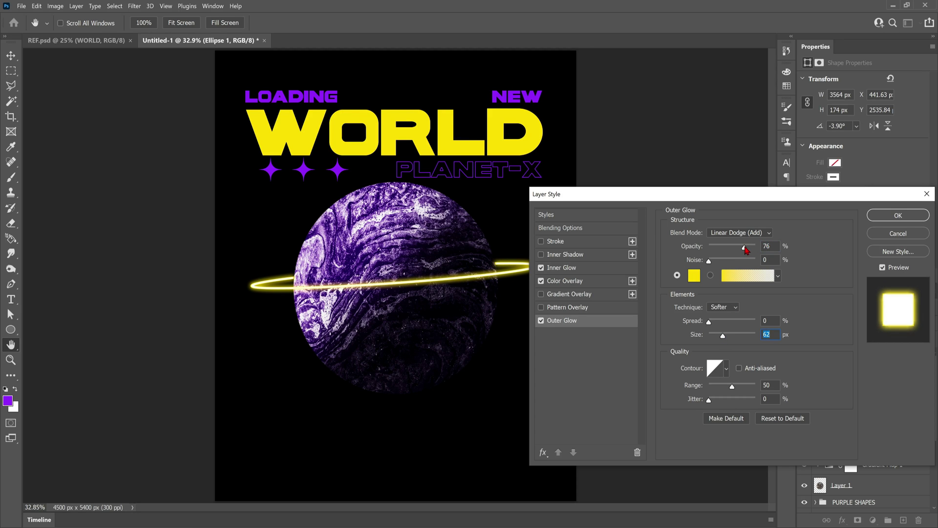
{"action": "left_click_drag", "start_coordinate": [746, 248], "coordinate": [744, 256]}
Add a WORLD-yellow Linear Dodge (Add) drop shadow: 100% opacity, 0 distance, 250 px size.
{"action": "left_click", "coordinate": [543, 456]}
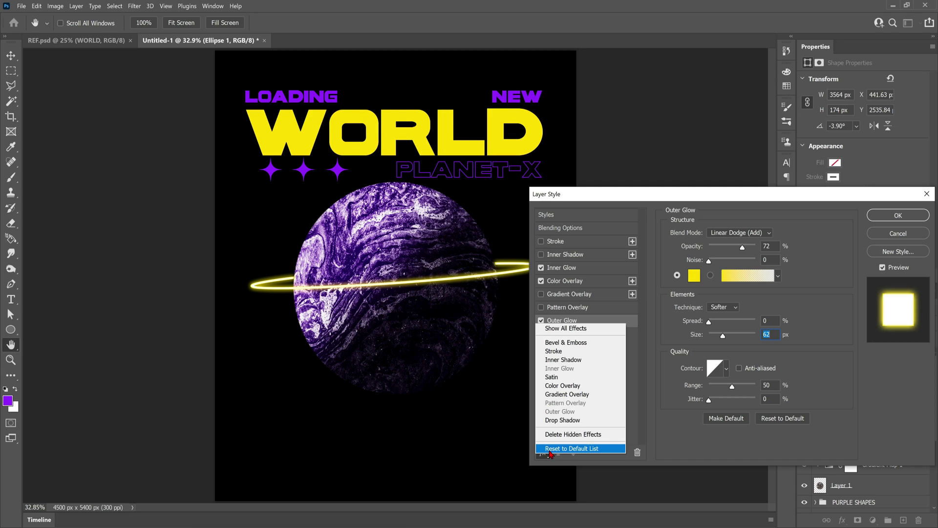
{"action": "left_click", "coordinate": [567, 421]}
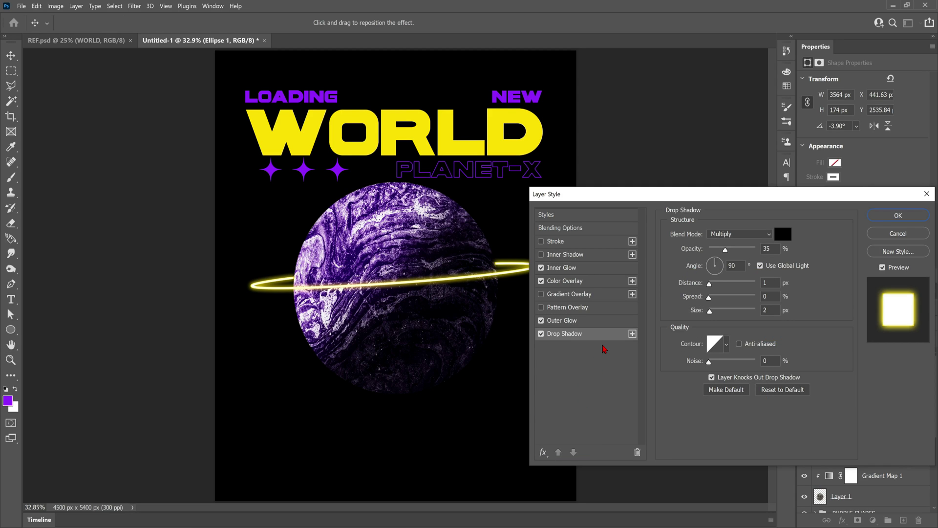
{"action": "left_click", "coordinate": [787, 234]}
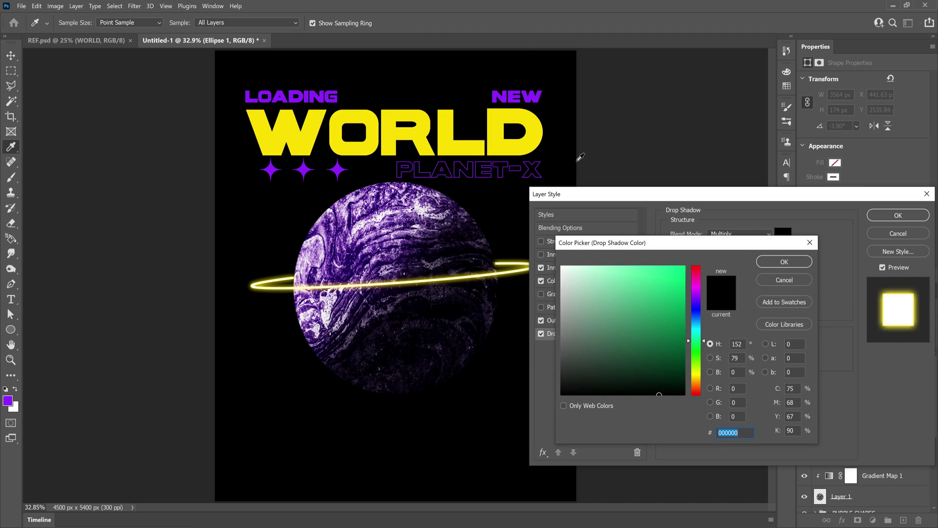
{"action": "left_click", "coordinate": [536, 137]}
{"action": "left_click", "coordinate": [799, 266]}
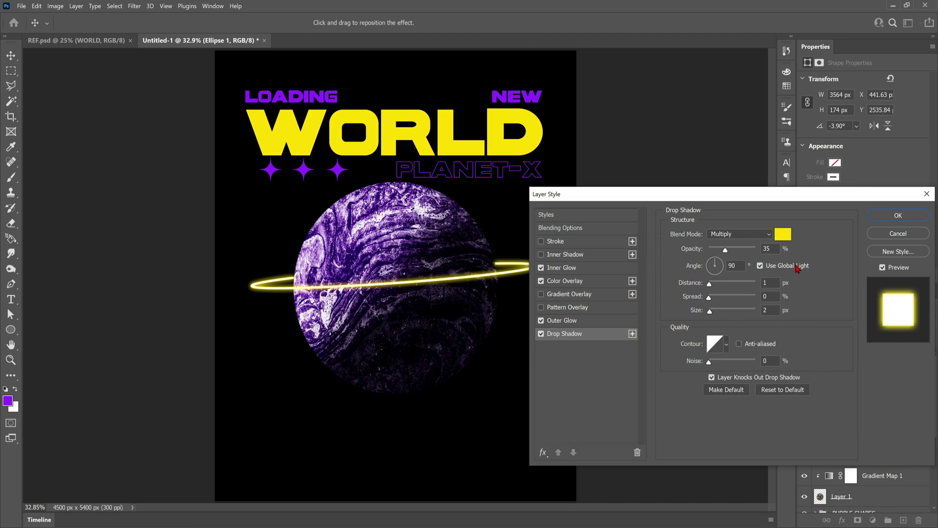
{"action": "left_click", "coordinate": [742, 234]}
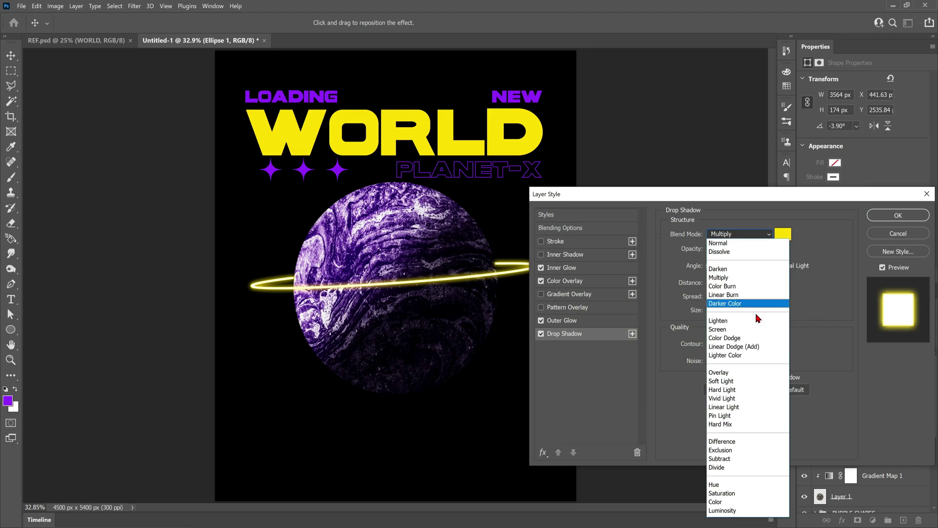
{"action": "left_click", "coordinate": [746, 350]}
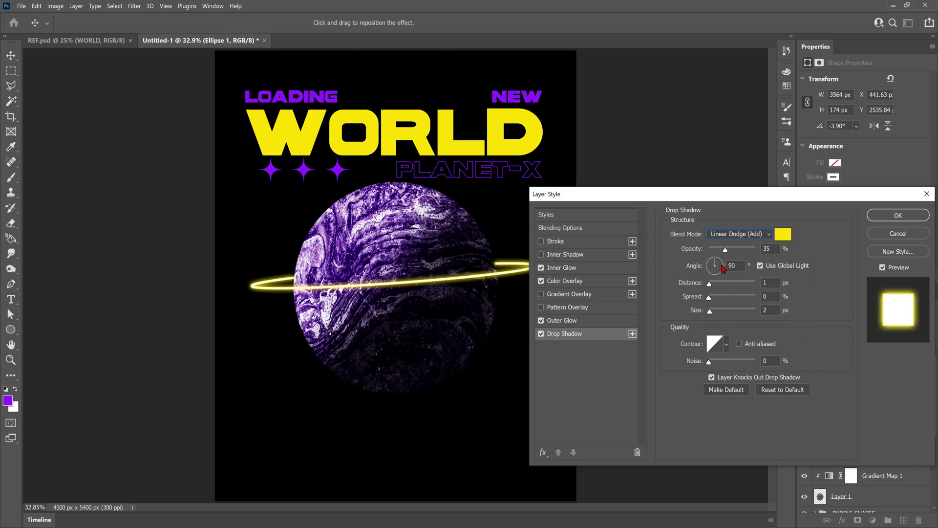
{"action": "left_click_drag", "start_coordinate": [725, 254], "coordinate": [790, 255]}
{"action": "left_click_drag", "start_coordinate": [709, 284], "coordinate": [783, 313]}
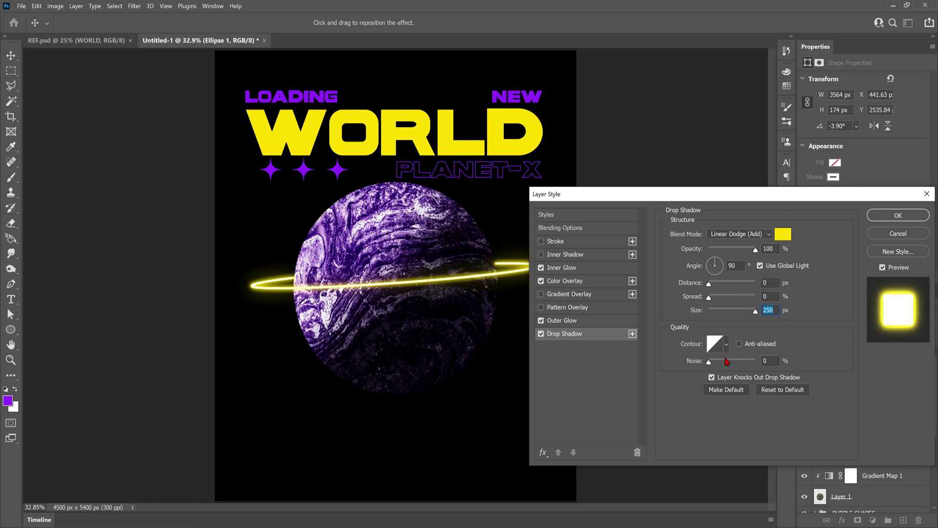
{"action": "left_click", "coordinate": [885, 220]}
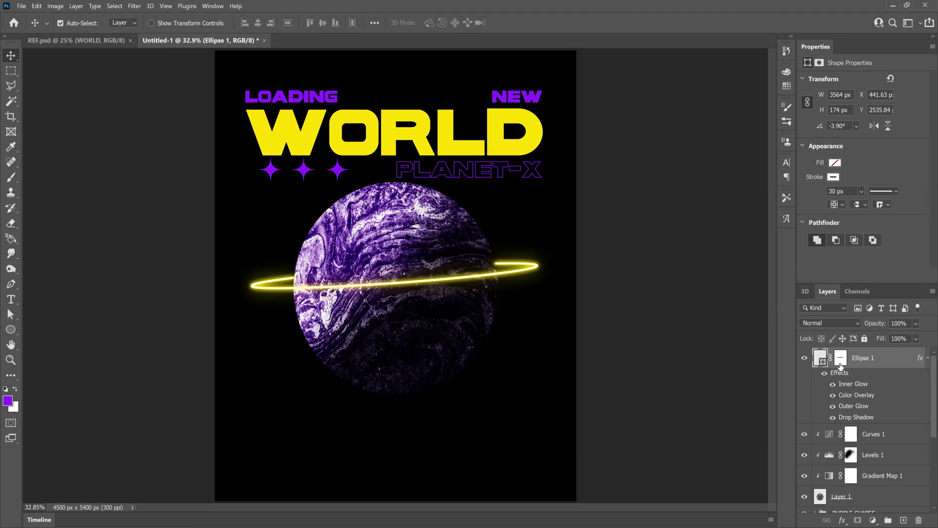
Duplicate the ring as Ellipse 1 copy, lower its opacity to 38%, and hide it.
{"action": "right_click", "coordinate": [868, 360]}
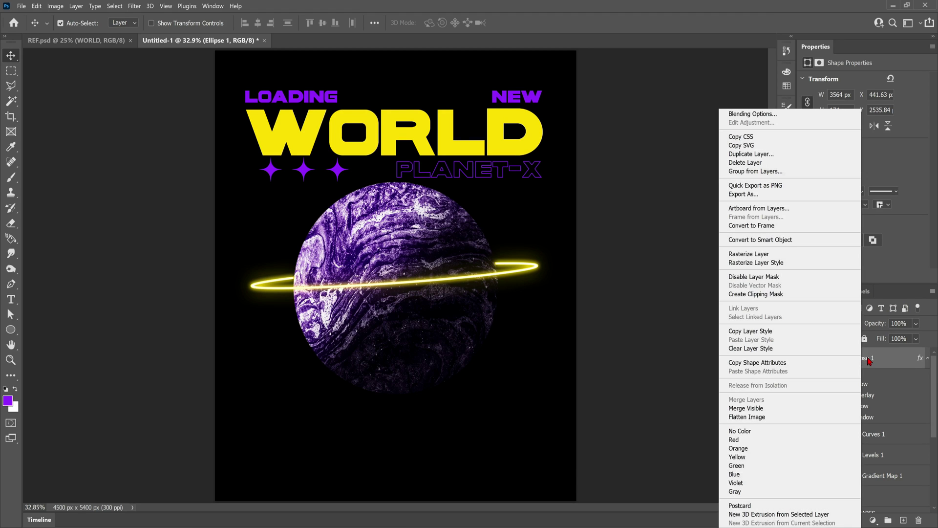
{"action": "left_click", "coordinate": [749, 153]}
{"action": "left_click", "coordinate": [579, 163]}
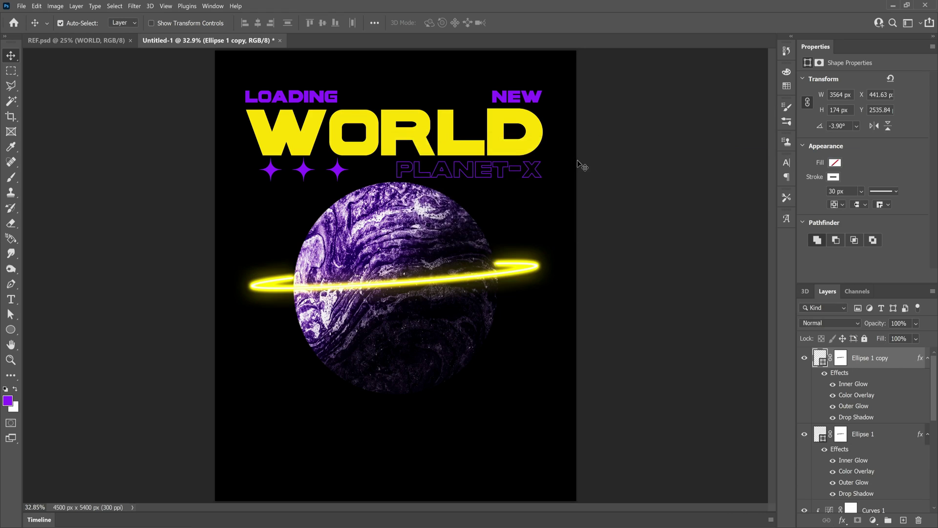
{"action": "left_click_drag", "start_coordinate": [914, 326], "coordinate": [905, 341]}
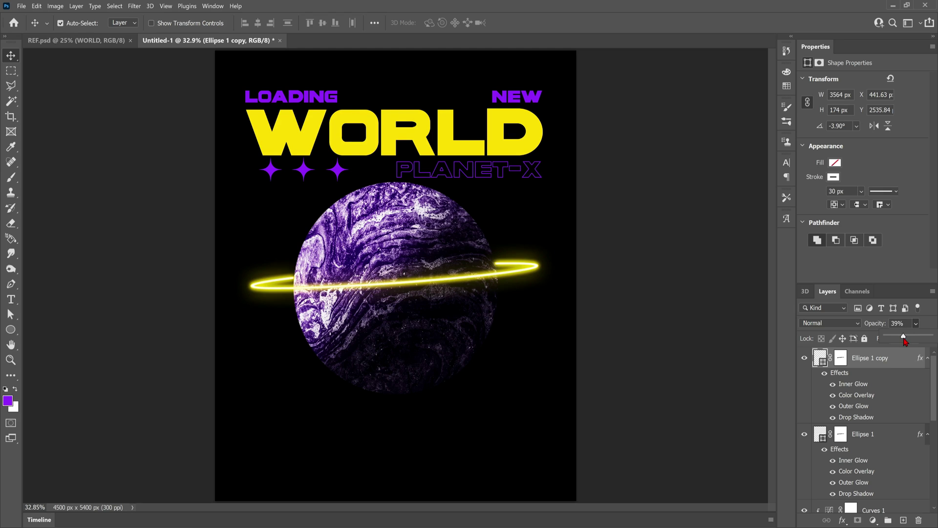
{"action": "left_click", "coordinate": [805, 358]}
Group all the planet layers and name the group PLANET.
{"action": "scroll", "coordinate": [875, 430], "scroll_direction": "down", "scroll_amount": 3}
{"action": "left_click", "coordinate": [882, 442], "text": "shift"}
{"action": "key", "text": "ctrl+g"}
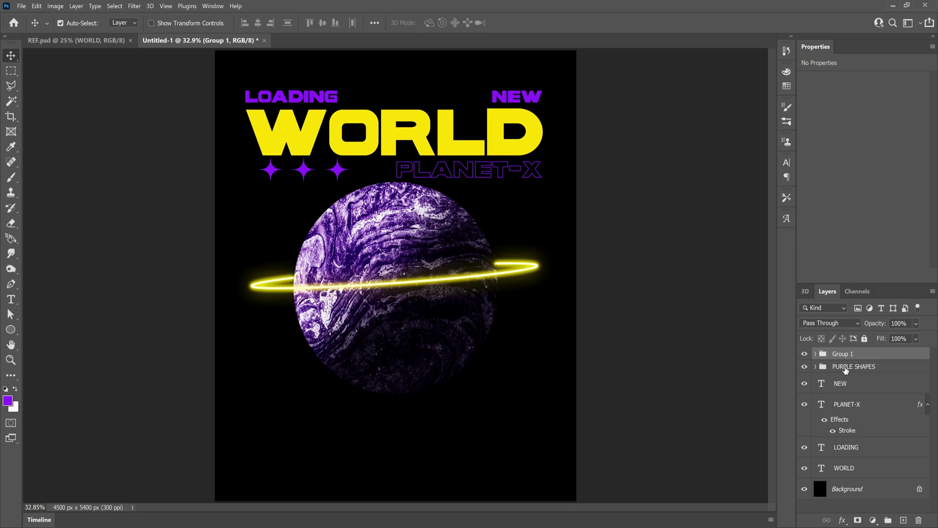
{"action": "double_click", "coordinate": [841, 353]}
{"action": "type", "text": "PLANET"}
{"action": "key", "text": "Return"}
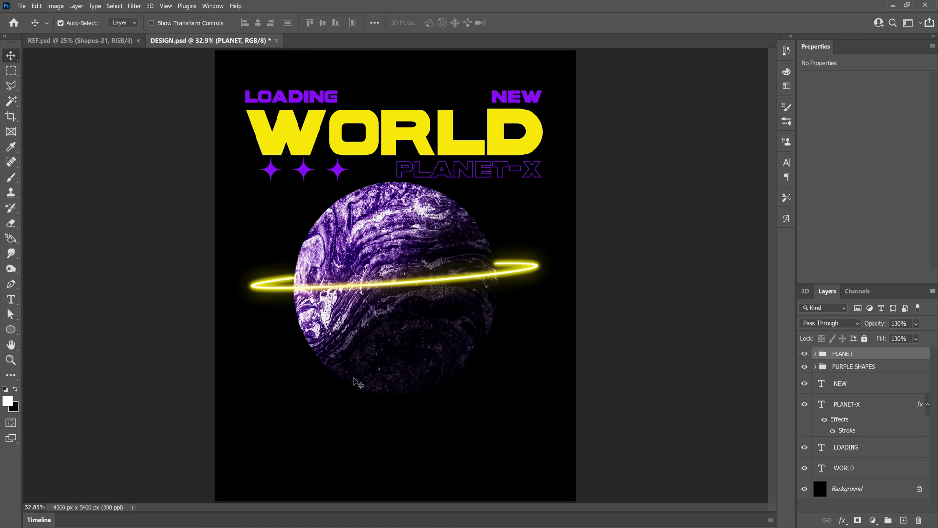
Add a new layer named STARS directly above the Background layer.
{"action": "left_click", "coordinate": [850, 488]}
{"action": "left_click", "coordinate": [903, 520]}
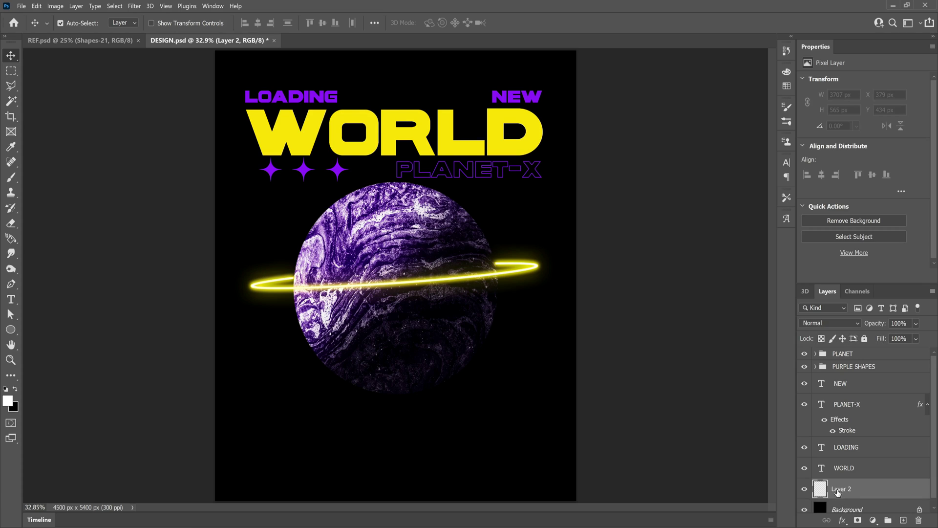
{"action": "double_click", "coordinate": [838, 489]}
{"action": "type", "text": "STARS"}
{"action": "key", "text": "Return"}
Stamp white stars across the poster using the DD Space 1 brush at 5000 px.
{"action": "left_click", "coordinate": [15, 177]}
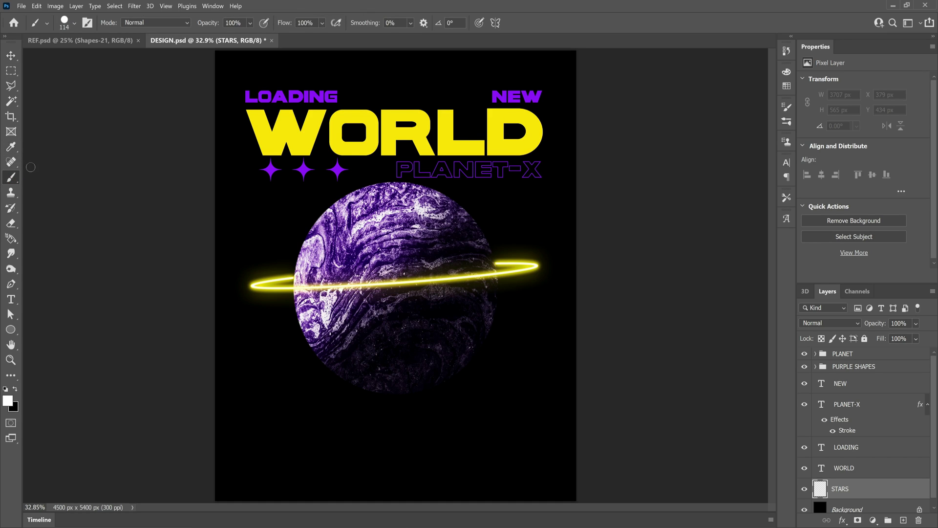
{"action": "left_click", "coordinate": [74, 23]}
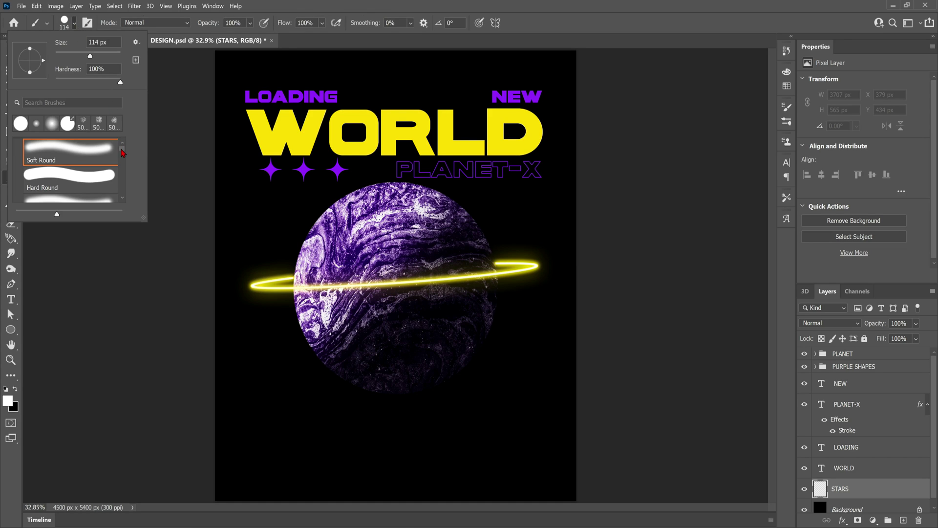
{"action": "left_click_drag", "start_coordinate": [122, 153], "coordinate": [126, 209]}
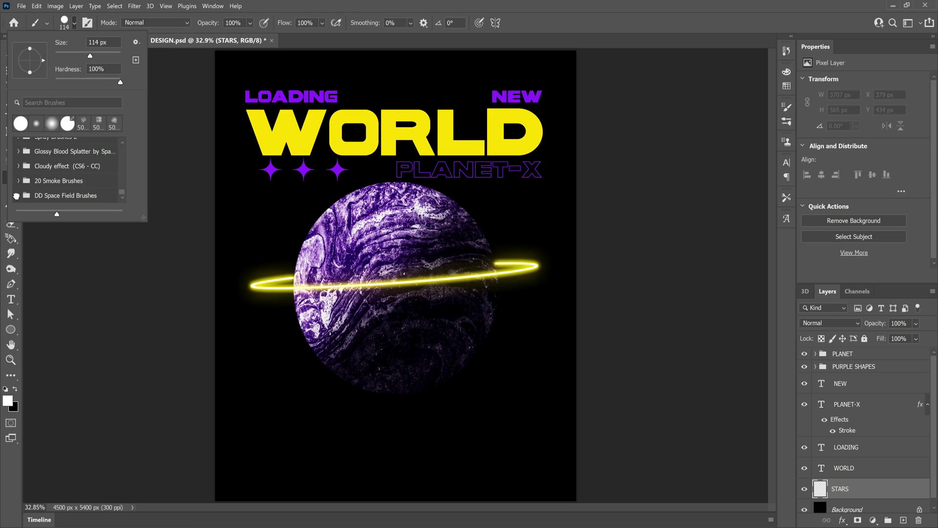
{"action": "left_click", "coordinate": [17, 194]}
{"action": "left_click", "coordinate": [63, 183]}
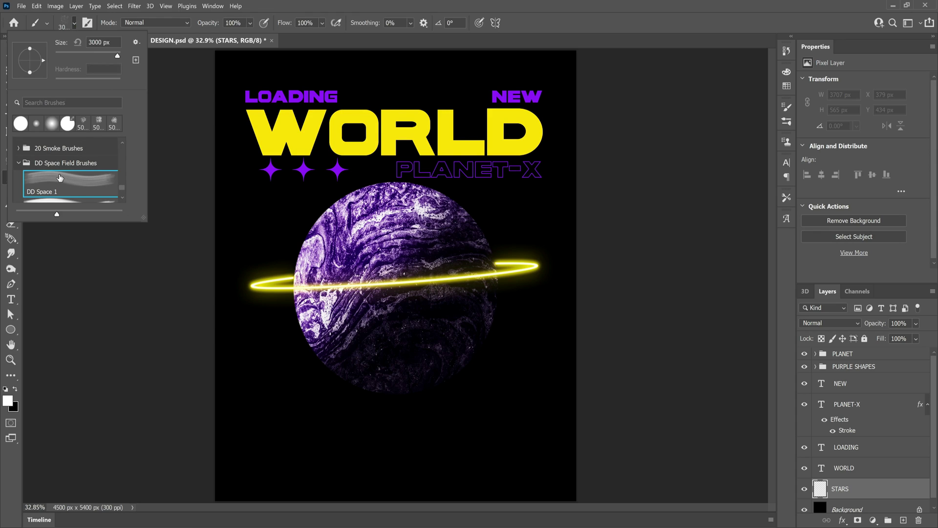
{"action": "left_click_drag", "start_coordinate": [117, 59], "coordinate": [161, 77]}
{"action": "left_click", "coordinate": [8, 399]}
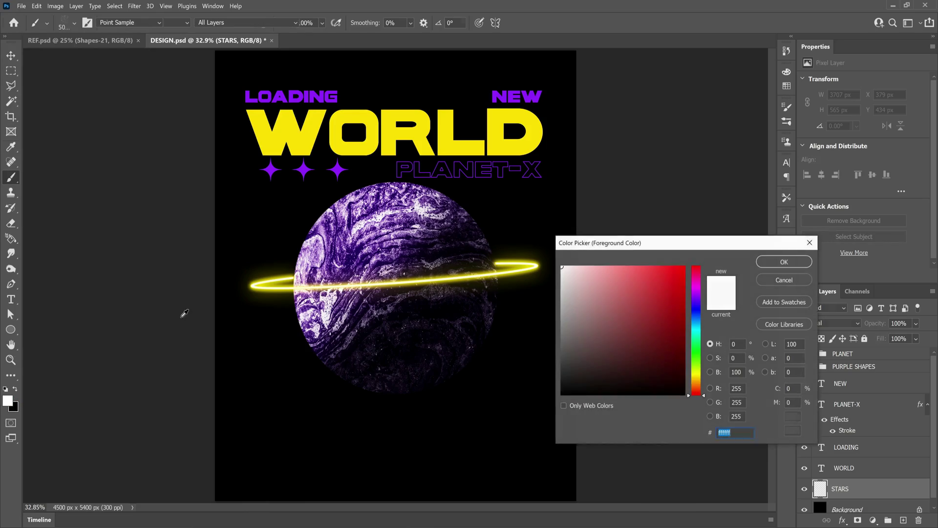
{"action": "left_click", "coordinate": [769, 264]}
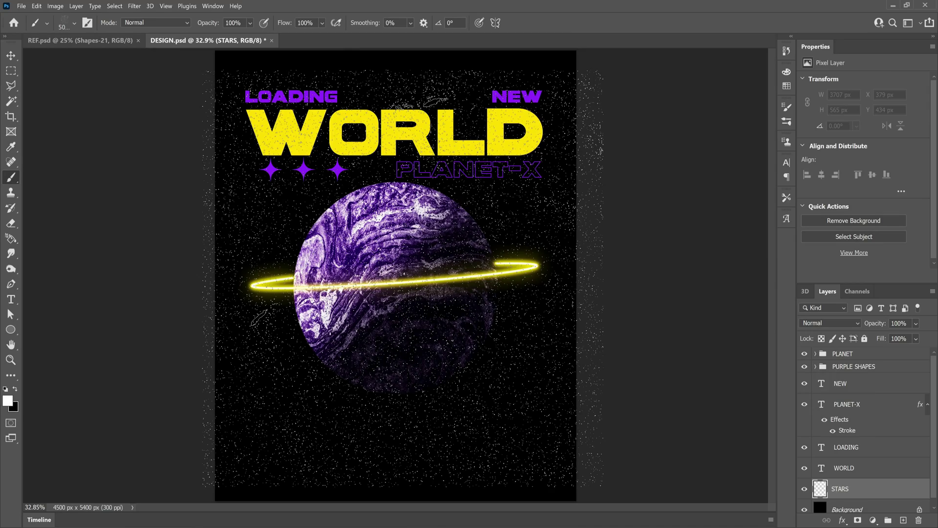
{"action": "left_click", "coordinate": [390, 245]}
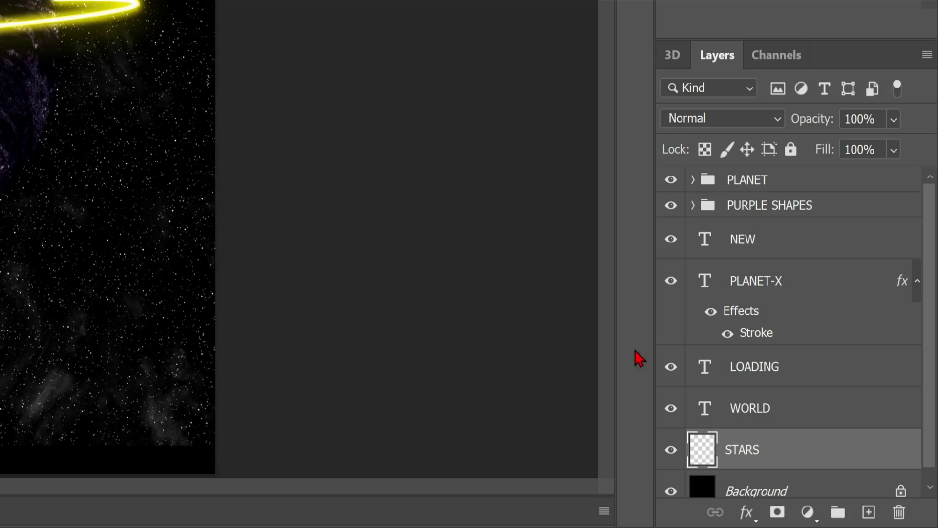
Add an inverted layer mask to STARS and choose a 414 px soft round brush.
{"action": "scroll", "coordinate": [771, 484], "scroll_direction": "down", "scroll_amount": 1}
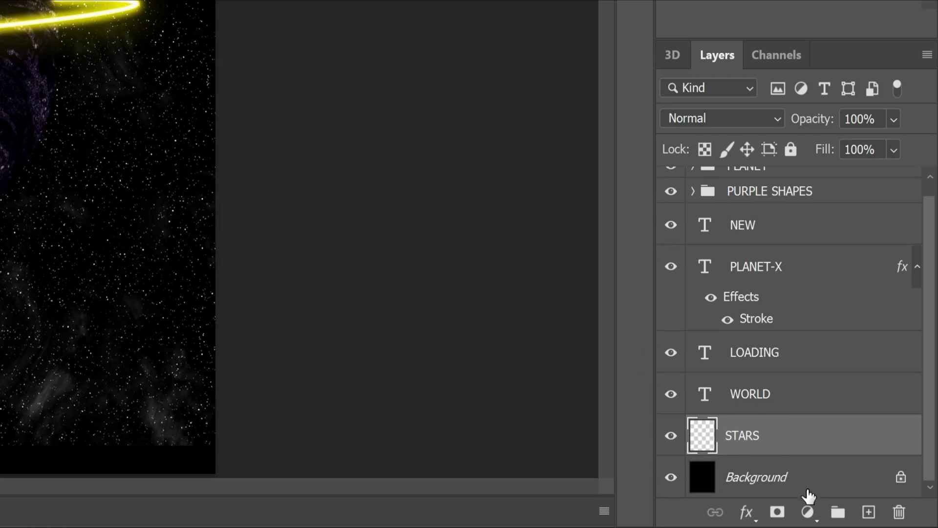
{"action": "left_click", "coordinate": [777, 512]}
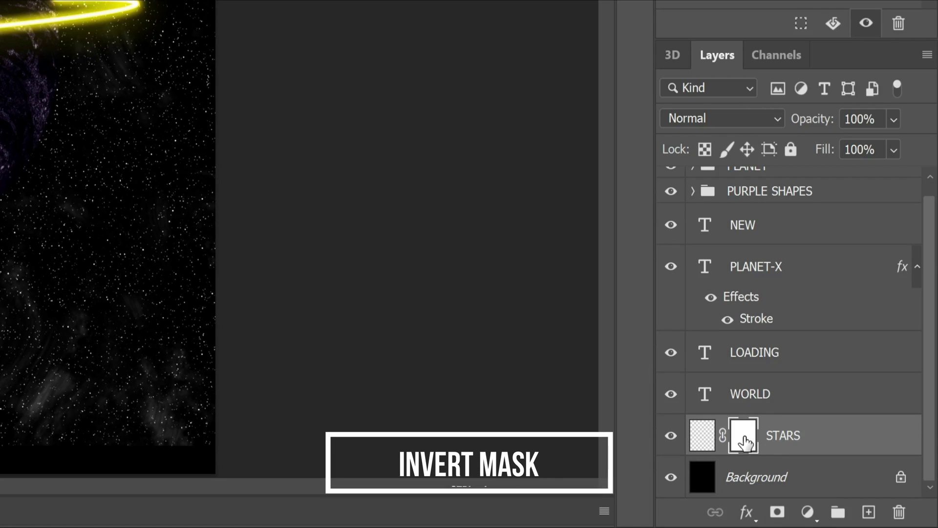
{"action": "key", "text": "ctrl+i"}
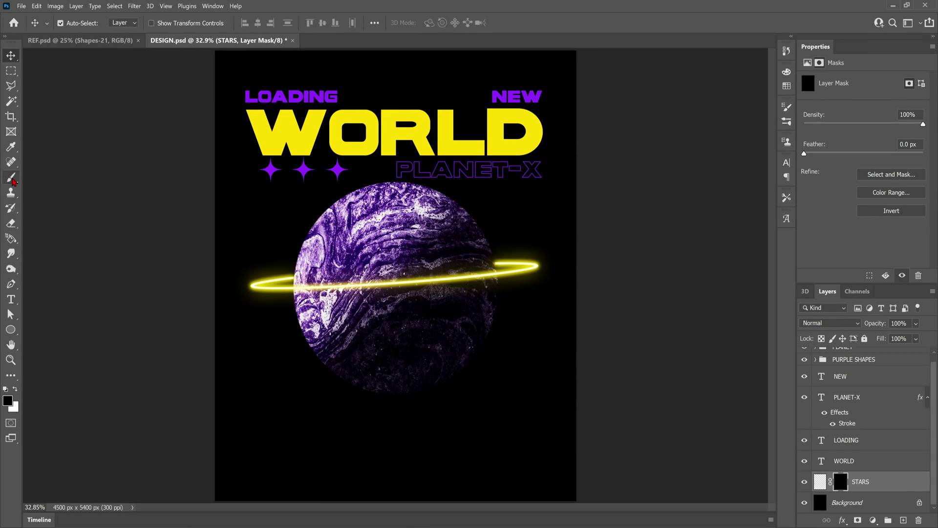
{"action": "left_click", "coordinate": [13, 179]}
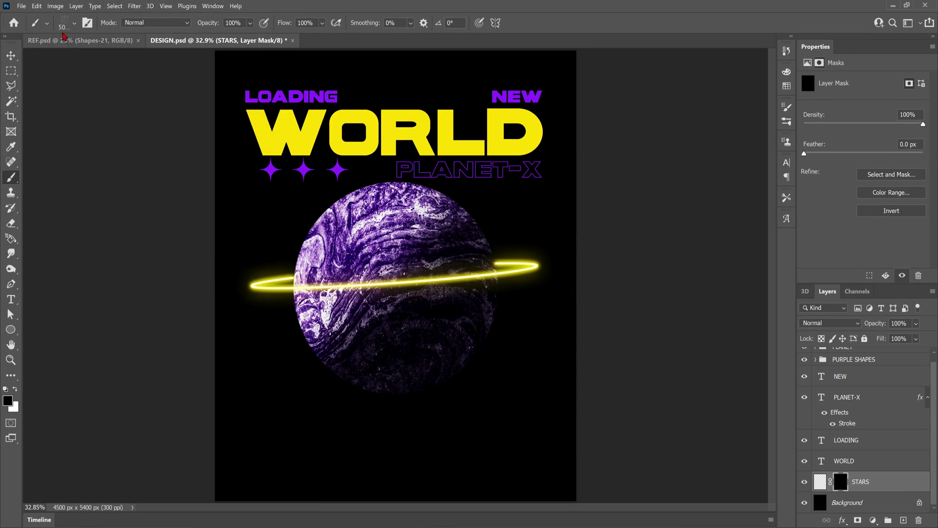
{"action": "left_click", "coordinate": [75, 22]}
{"action": "left_click", "coordinate": [52, 123]}
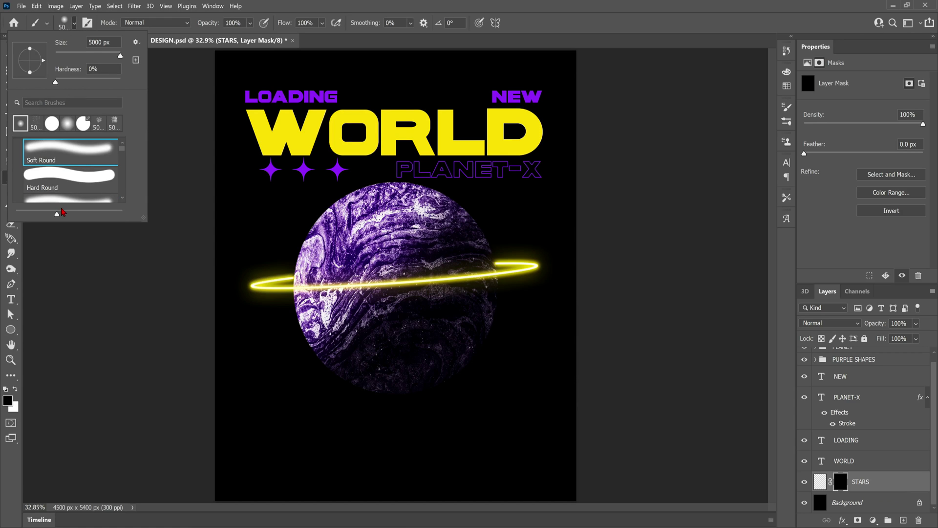
{"action": "left_click_drag", "start_coordinate": [116, 55], "coordinate": [113, 56]}
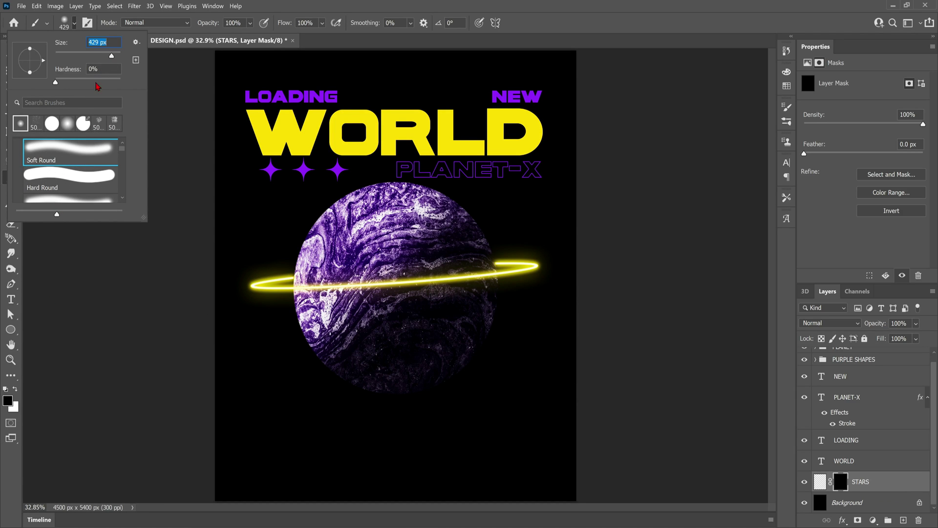
{"action": "left_click", "coordinate": [16, 395]}
Paint stars back in around the planet, then switch to black with an 800 px brush.
{"action": "left_click", "coordinate": [282, 220]}
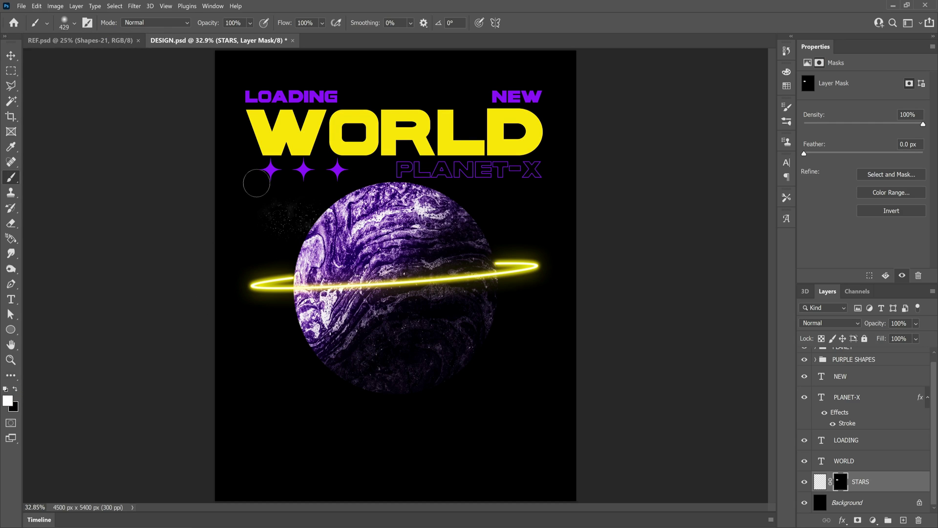
{"action": "left_click", "coordinate": [43, 7]}
{"action": "left_click", "coordinate": [49, 15]}
{"action": "key", "text": "bracketright"}
{"action": "key", "text": "bracketright"}
{"action": "key", "text": "bracketright"}
{"action": "key", "text": "bracketright"}
{"action": "key", "text": "bracketright"}
{"action": "key", "text": "bracketright"}
{"action": "key", "text": "bracketright"}
{"action": "key", "text": "bracketright"}
{"action": "key", "text": "bracketright"}
{"action": "key", "text": "bracketright"}
{"action": "key", "text": "bracketright"}
{"action": "key", "text": "bracketright"}
{"action": "key", "text": "bracketright"}
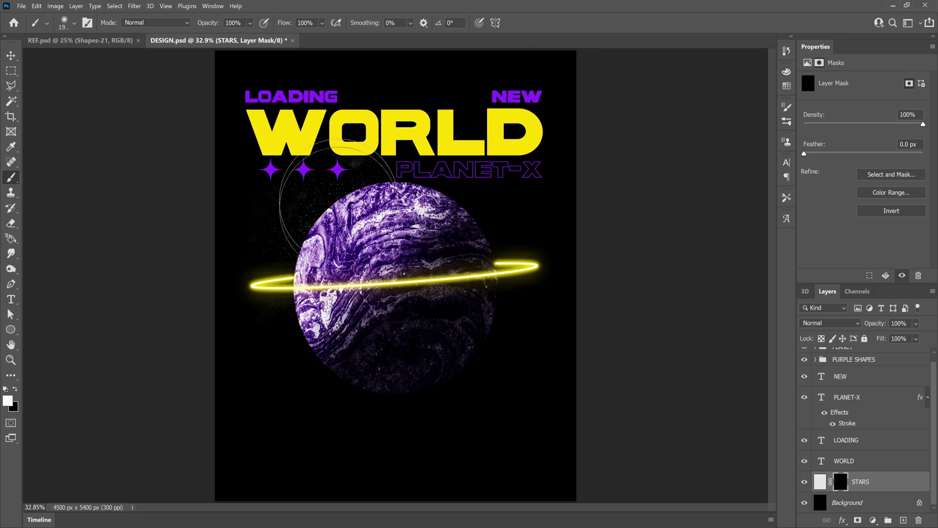
{"action": "mouse_move", "coordinate": [337, 198]}
{"action": "left_mouse_down"}
{"action": "mouse_move", "coordinate": [450, 194]}
{"action": "mouse_move", "coordinate": [453, 328]}
{"action": "mouse_move", "coordinate": [467, 367]}
{"action": "mouse_move", "coordinate": [410, 362]}
{"action": "mouse_move", "coordinate": [342, 337]}
{"action": "mouse_move", "coordinate": [326, 379]}
{"action": "mouse_move", "coordinate": [405, 398]}
{"action": "mouse_move", "coordinate": [463, 381]}
{"action": "mouse_move", "coordinate": [264, 206]}
{"action": "mouse_move", "coordinate": [463, 182]}
{"action": "mouse_move", "coordinate": [327, 168]}
{"action": "mouse_move", "coordinate": [353, 188]}
{"action": "mouse_move", "coordinate": [315, 168]}
{"action": "mouse_move", "coordinate": [451, 247]}
{"action": "left_mouse_up"}
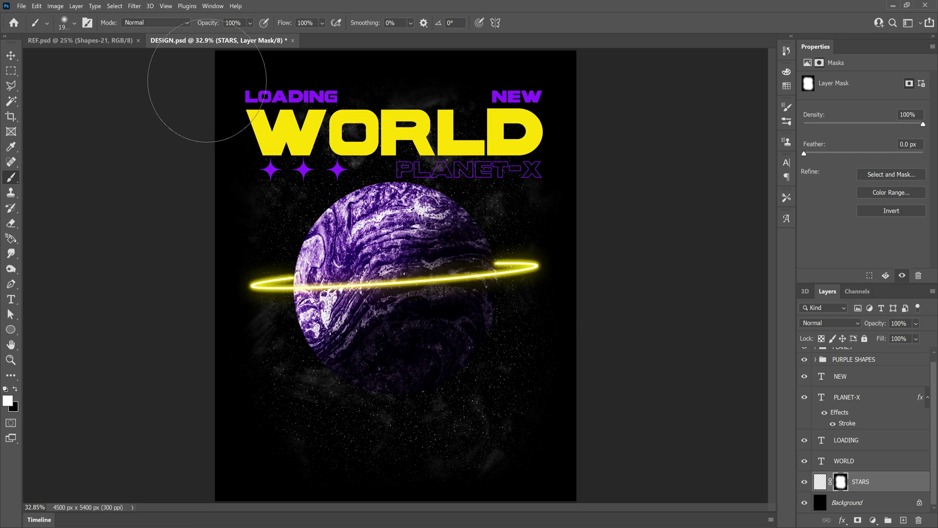
{"action": "key", "text": "x"}
{"action": "key", "text": "bracketleft"}
{"action": "key", "text": "bracketleft"}
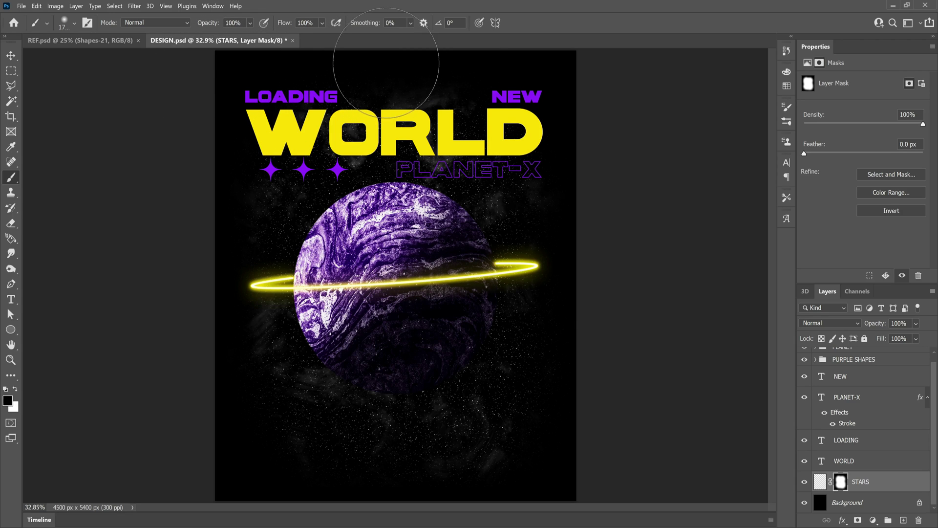
{"action": "key", "text": "bracketleft"}
{"action": "key", "text": "bracketleft"}
{"action": "key", "text": "bracketleft"}
{"action": "key", "text": "bracketleft"}
{"action": "key", "text": "bracketleft"}
{"action": "key", "text": "bracketleft"}
{"action": "key", "text": "bracketleft"}
{"action": "key", "text": "bracketleft"}
{"action": "key", "text": "bracketleft"}
Draw a small white rectangle just right of the word LOADING.
{"action": "left_click", "coordinate": [11, 55]}
{"action": "left_click", "coordinate": [397, 328]}
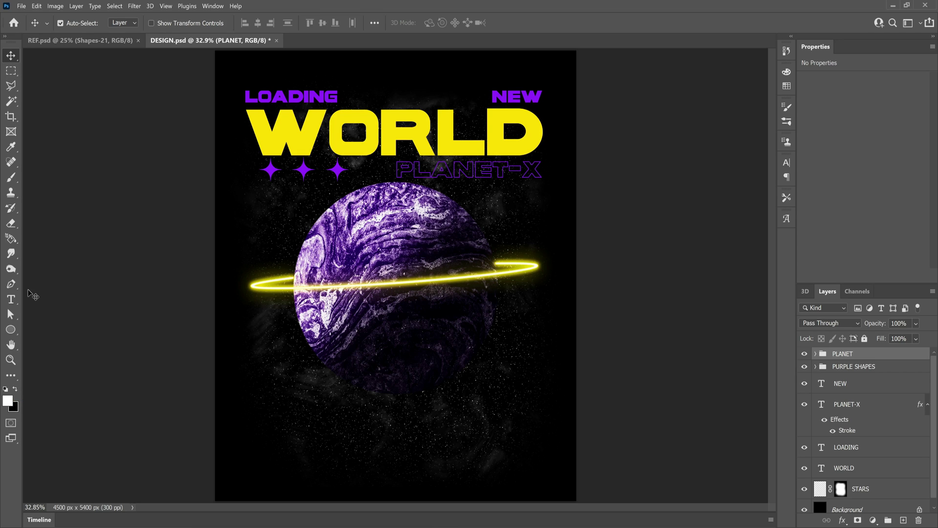
{"action": "left_click_drag", "start_coordinate": [14, 335], "coordinate": [44, 330]}
{"action": "left_click_drag", "start_coordinate": [350, 89], "coordinate": [360, 102]}
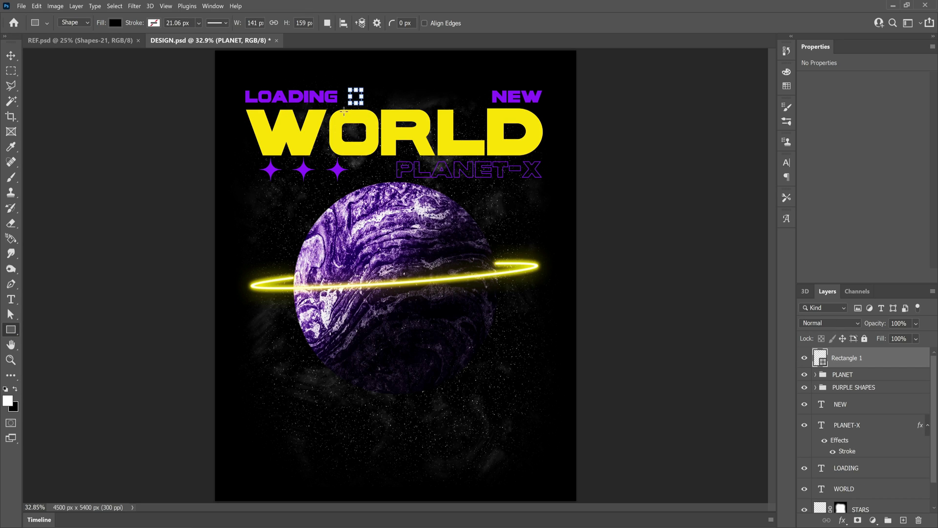
{"action": "left_click", "coordinate": [115, 23]}
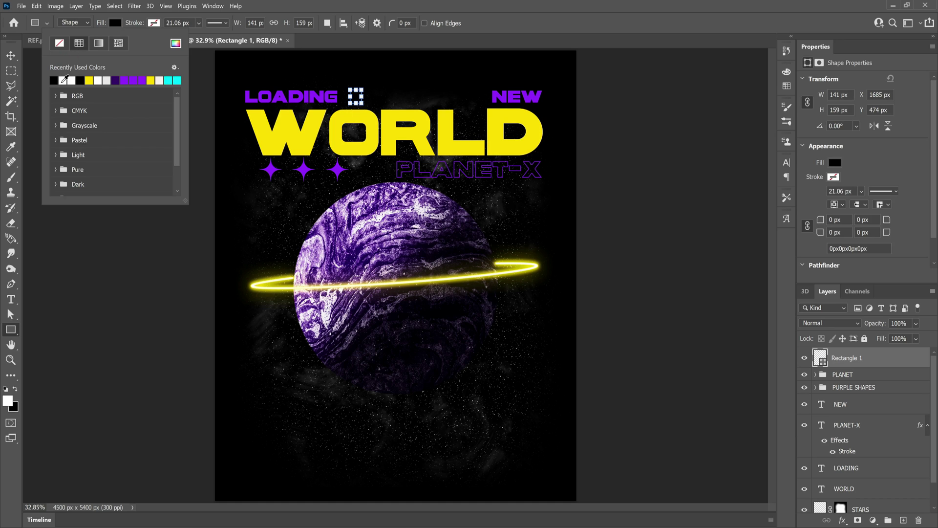
{"action": "left_click", "coordinate": [12, 57]}
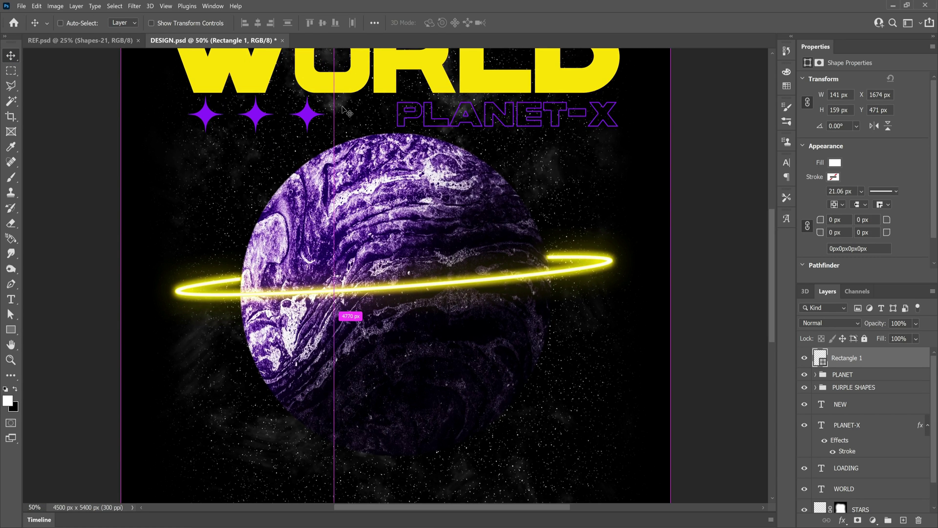
{"action": "scroll", "coordinate": [332, 160], "scroll_direction": "up", "scroll_amount": 3}
{"action": "scroll", "coordinate": [342, 161], "scroll_direction": "left", "scroll_amount": 1}
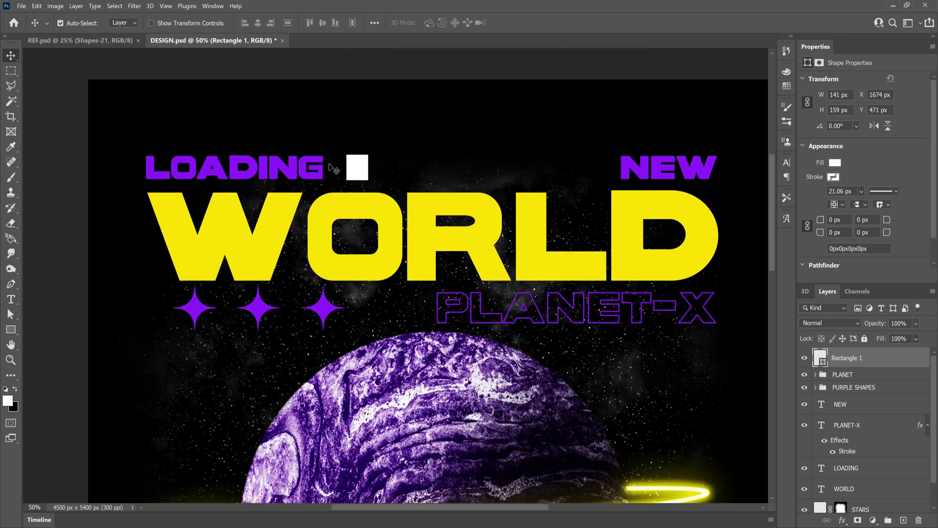
{"action": "scroll", "coordinate": [345, 161], "scroll_direction": "up", "scroll_amount": 1}
{"action": "scroll", "coordinate": [345, 162], "scroll_direction": "up", "scroll_amount": 1}
{"action": "scroll", "coordinate": [341, 184], "scroll_direction": "up", "scroll_amount": 1}
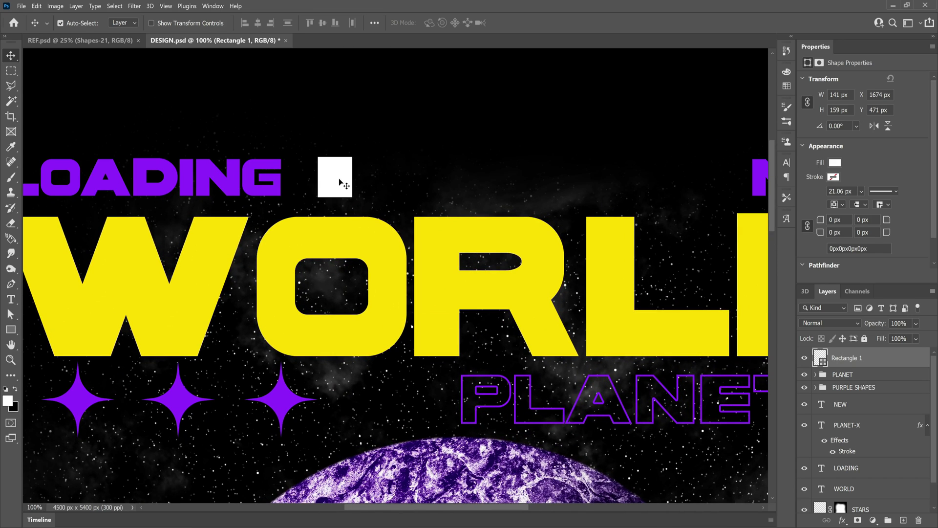
{"action": "left_click_drag", "start_coordinate": [341, 182], "coordinate": [332, 186]}
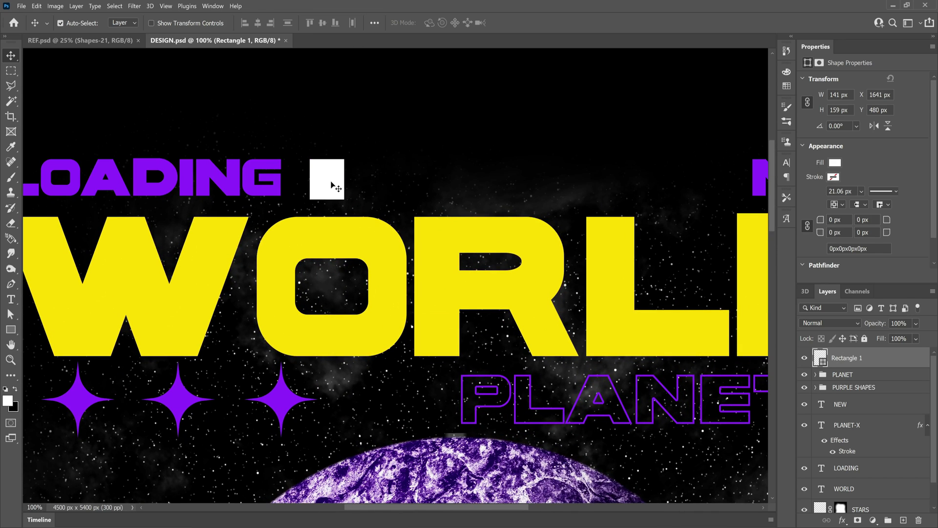
Skew the rectangle into a right-slanted parallelogram and shrink it slightly.
{"action": "key", "text": "ctrl+t"}
{"action": "right_click", "coordinate": [328, 181]}
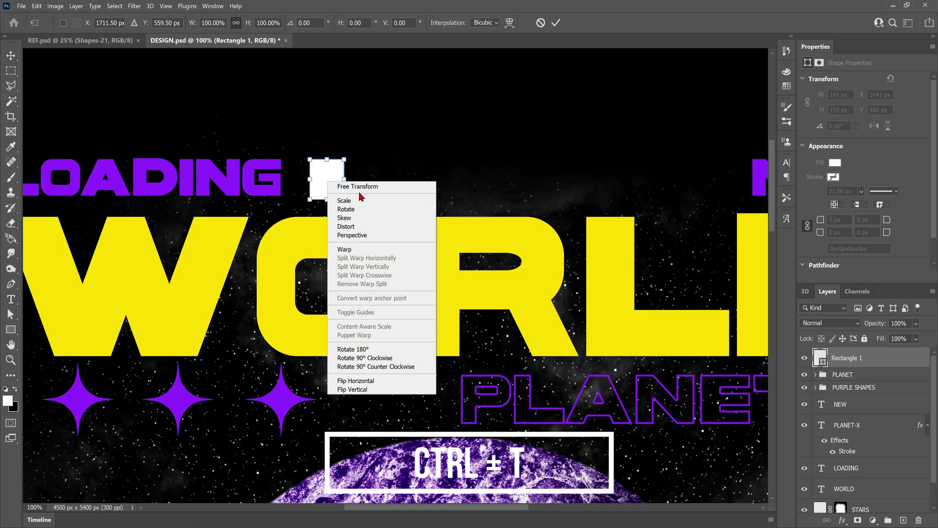
{"action": "left_click", "coordinate": [356, 221]}
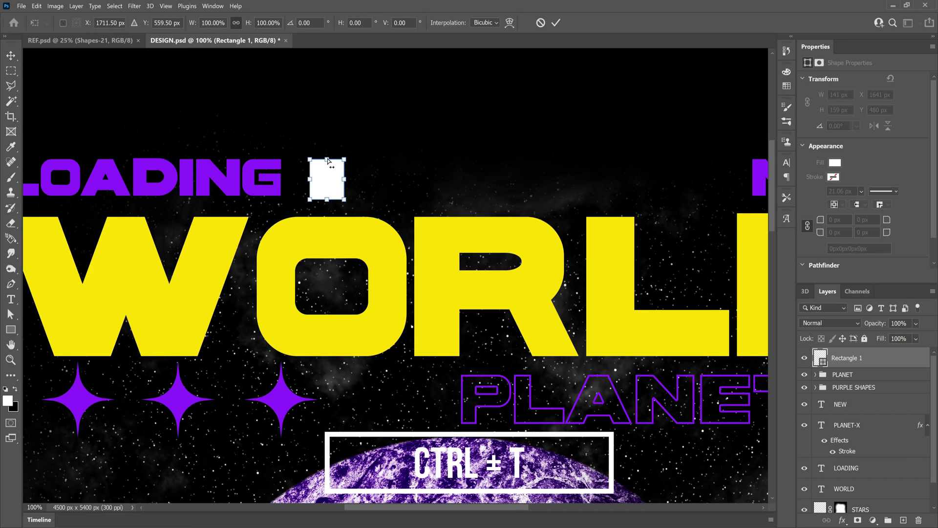
{"action": "left_click_drag", "start_coordinate": [327, 159], "coordinate": [345, 160]}
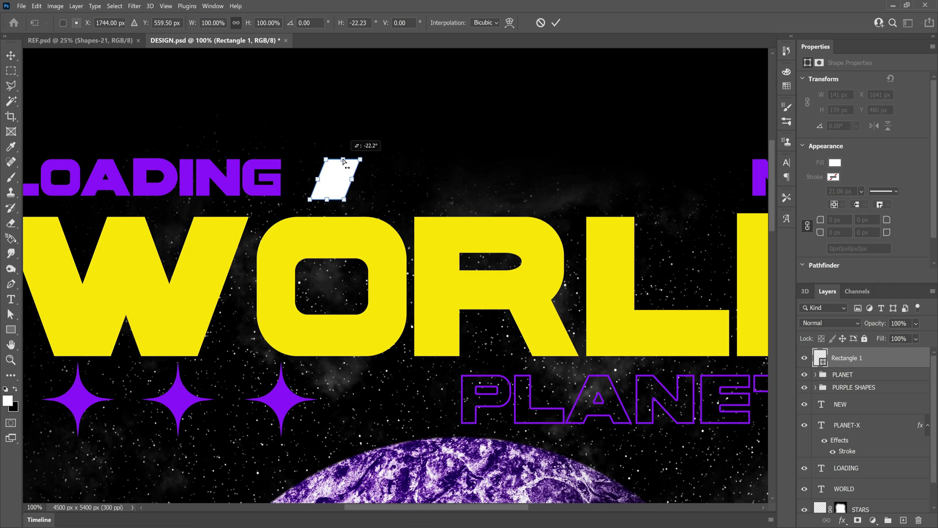
{"action": "left_click_drag", "start_coordinate": [327, 200], "coordinate": [324, 183]}
{"action": "key", "text": "Return"}
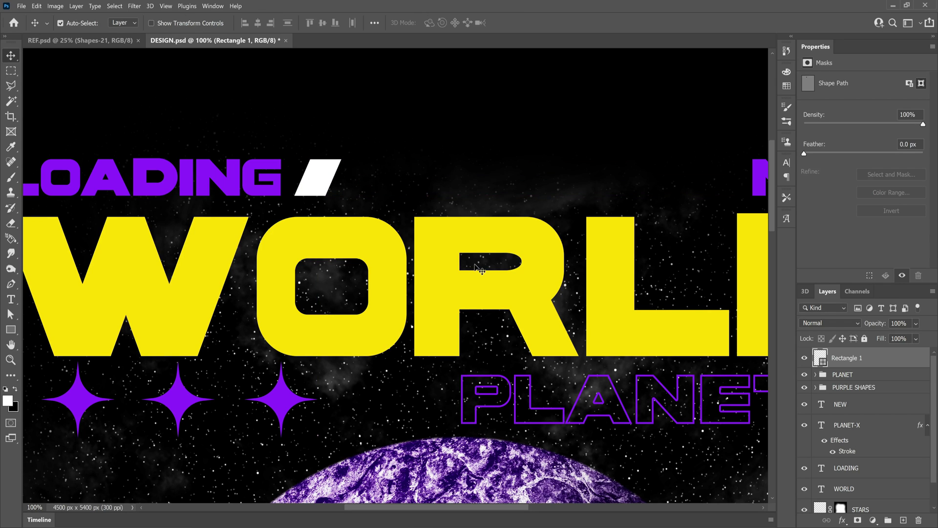
Make the stripe yellow and Alt-drag copies out toward NEW.
{"action": "key", "text": "u"}
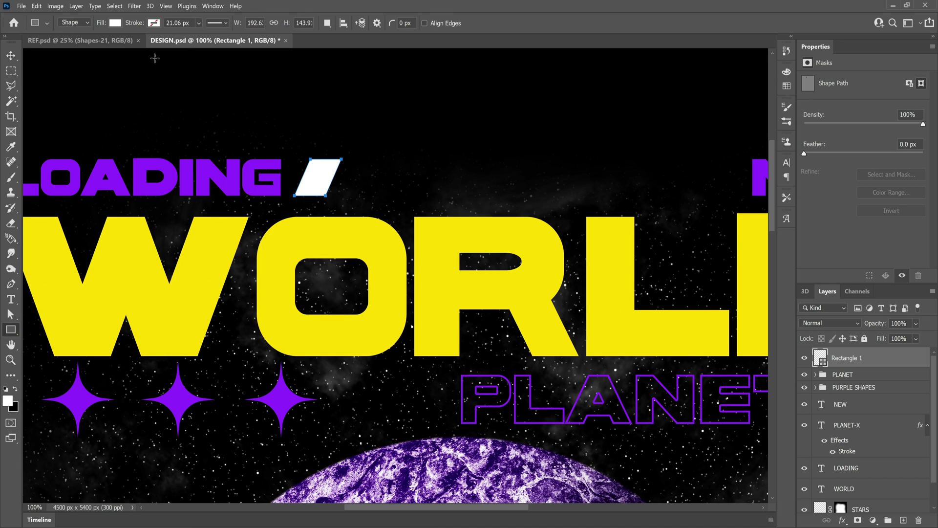
{"action": "left_click", "coordinate": [115, 22]}
{"action": "left_click", "coordinate": [93, 80]}
{"action": "key", "text": "Escape"}
{"action": "key", "text": "v"}
{"action": "left_click_drag", "start_coordinate": [310, 180], "coordinate": [604, 189]}
{"action": "left_click_drag", "start_coordinate": [438, 507], "coordinate": [468, 506]}
{"action": "left_click_drag", "start_coordinate": [482, 184], "coordinate": [530, 187]}
Recolour the last stripe dark grey #3b3b3b, duplicate it, and view the whole design.
{"action": "key", "text": "u"}
{"action": "left_click", "coordinate": [116, 23]}
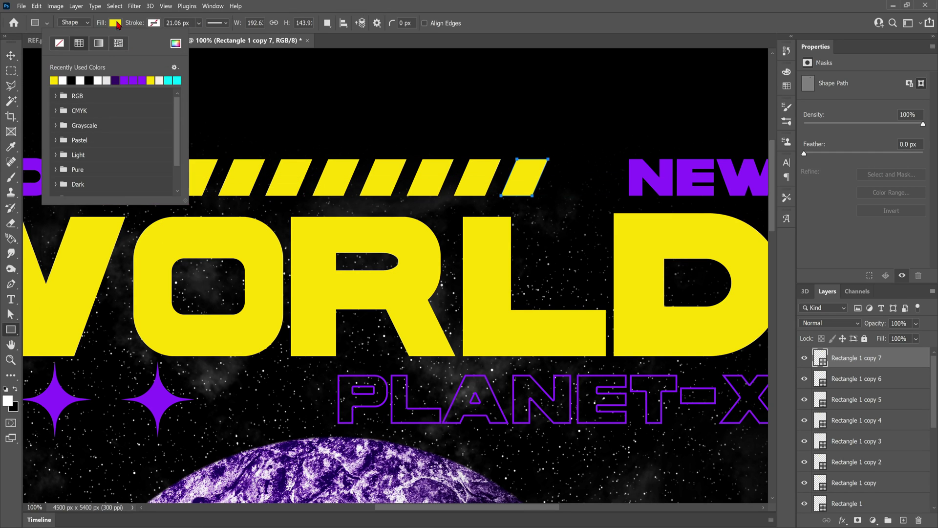
{"action": "left_click", "coordinate": [175, 43]}
{"action": "left_click_drag", "start_coordinate": [569, 351], "coordinate": [559, 366]}
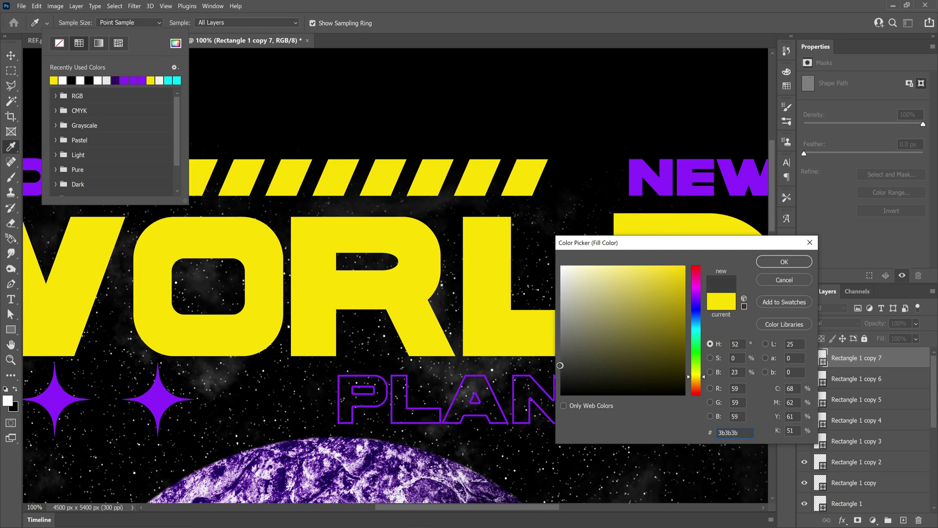
{"action": "left_click", "coordinate": [784, 262]}
{"action": "key", "text": "v"}
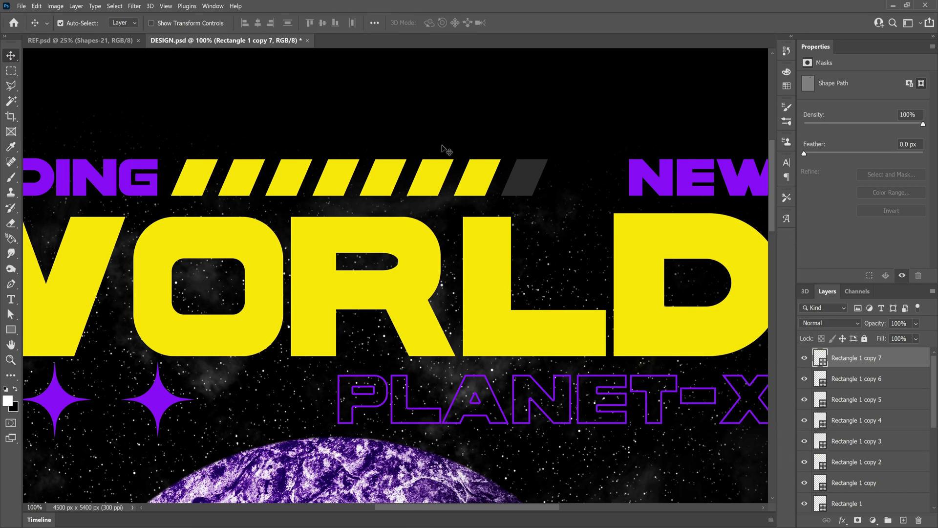
{"action": "left_click_drag", "start_coordinate": [521, 182], "coordinate": [577, 187]}
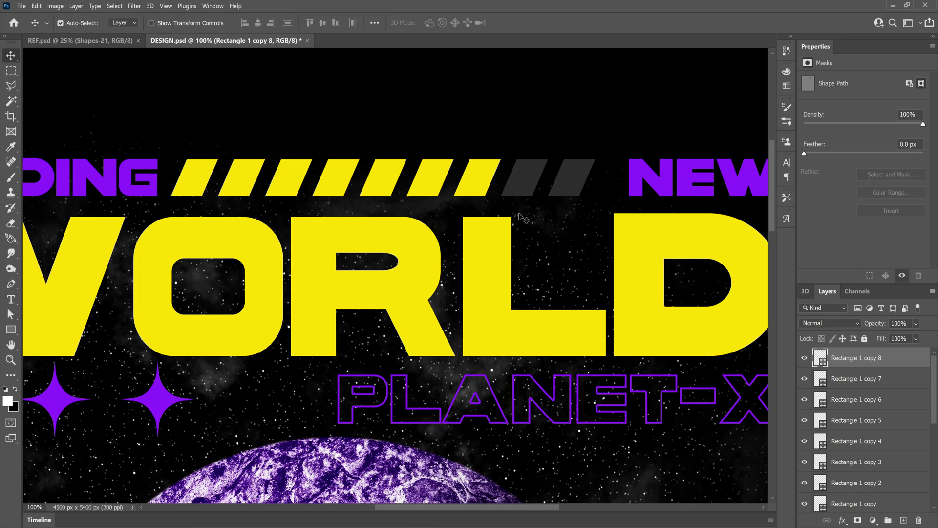
{"action": "left_click", "coordinate": [10, 360]}
{"action": "key", "text": "ctrl+0"}
Convert the yellow stripe layers into one smart object.
{"action": "key", "text": "ctrl+plus"}
{"action": "key", "text": "ctrl+plus"}
{"action": "key", "text": "ctrl+plus"}
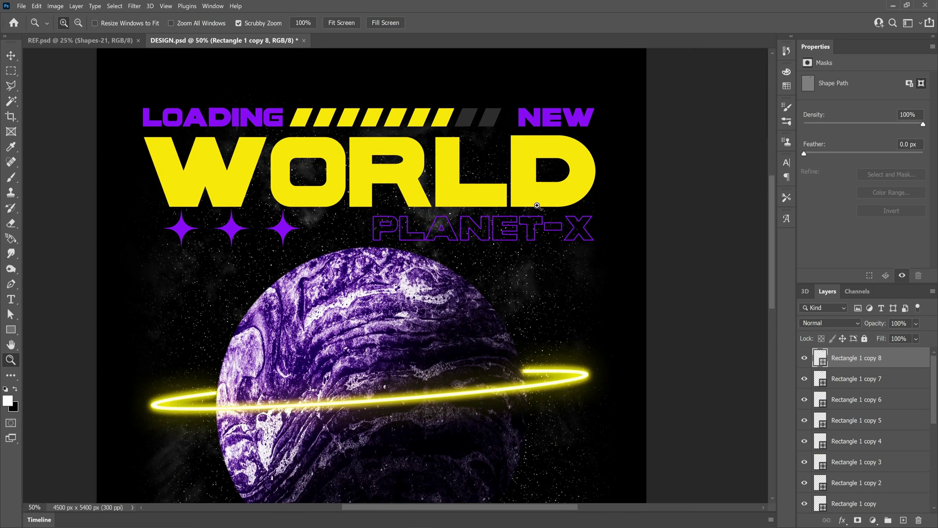
{"action": "left_click", "coordinate": [863, 441], "text": "shift"}
{"action": "key", "text": "v"}
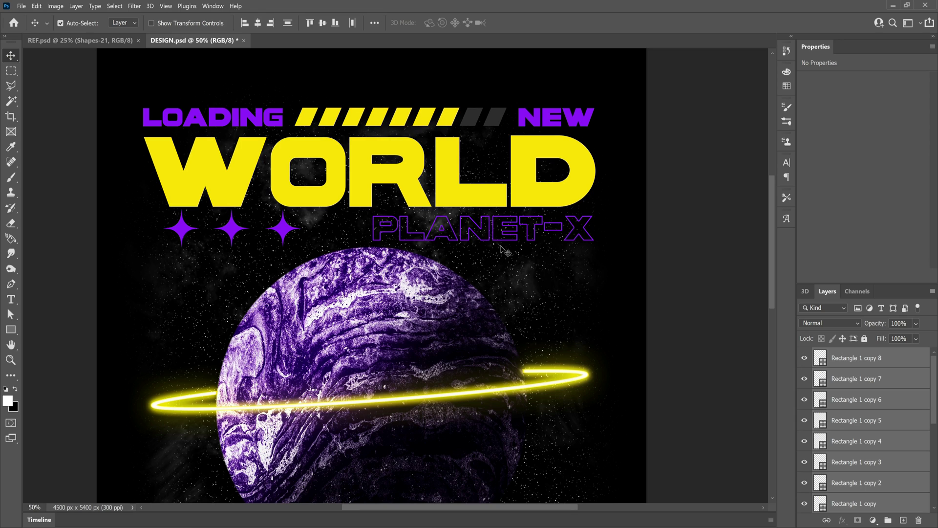
{"action": "left_click", "coordinate": [909, 400]}
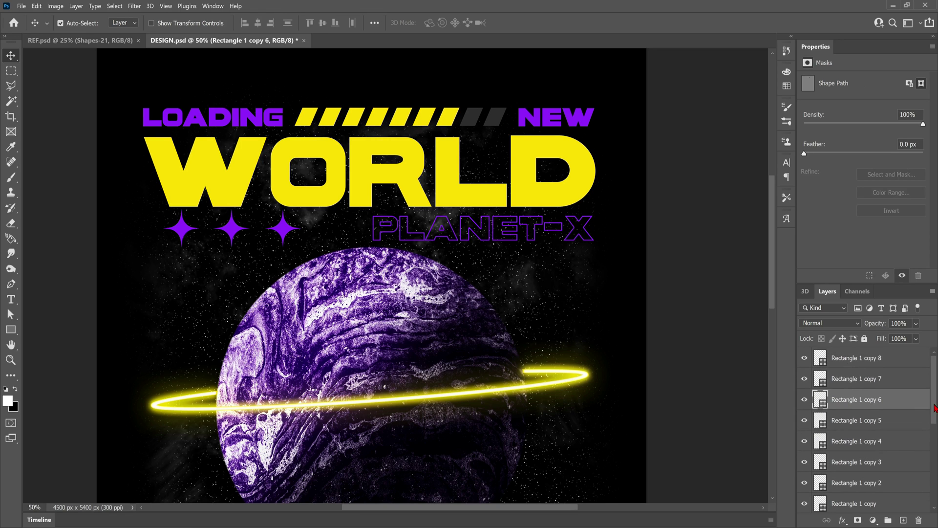
{"action": "scroll", "coordinate": [934, 408], "scroll_direction": "down", "scroll_amount": 3}
{"action": "left_click", "coordinate": [858, 452], "text": "shift"}
{"action": "right_click", "coordinate": [857, 452]}
{"action": "left_click", "coordinate": [840, 141]}
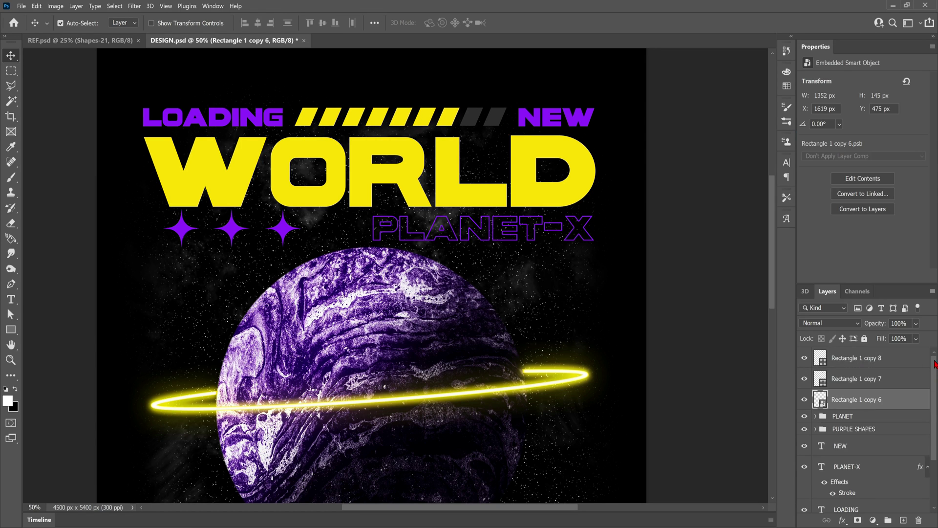
Merge the grey stripes into a smart object and name the layers YELLOW/GREY LOADING BAR.
{"action": "left_click", "coordinate": [875, 364]}
{"action": "left_click", "coordinate": [875, 378], "text": "shift"}
{"action": "right_click", "coordinate": [875, 379]}
{"action": "left_click", "coordinate": [830, 241]}
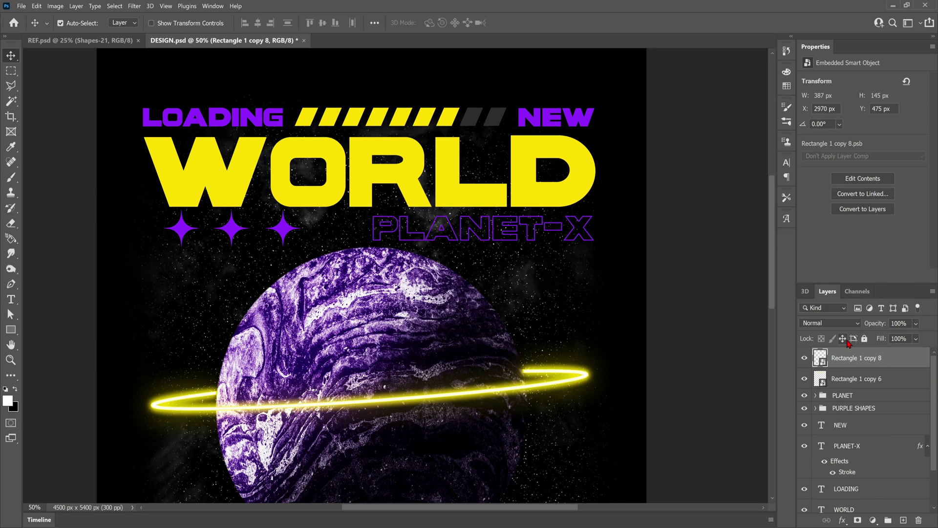
{"action": "double_click", "coordinate": [865, 379]}
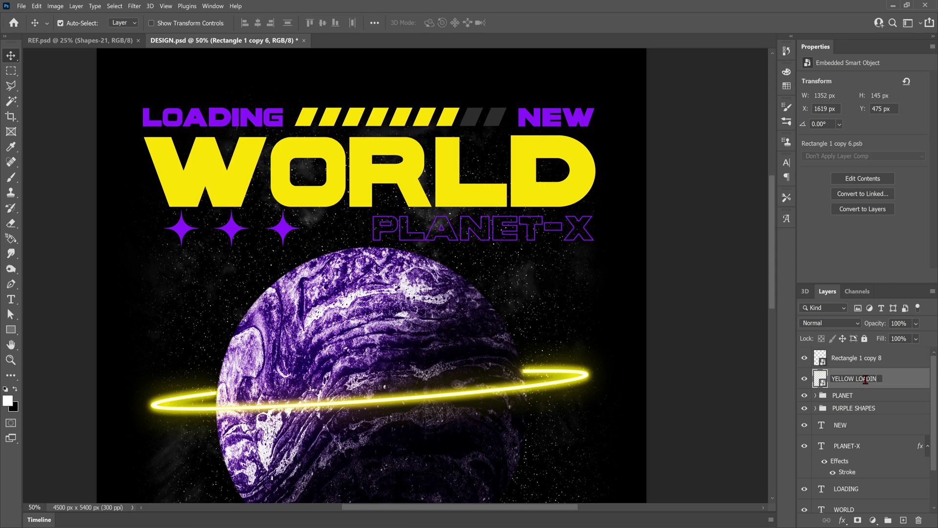
{"action": "double_click", "coordinate": [855, 359]}
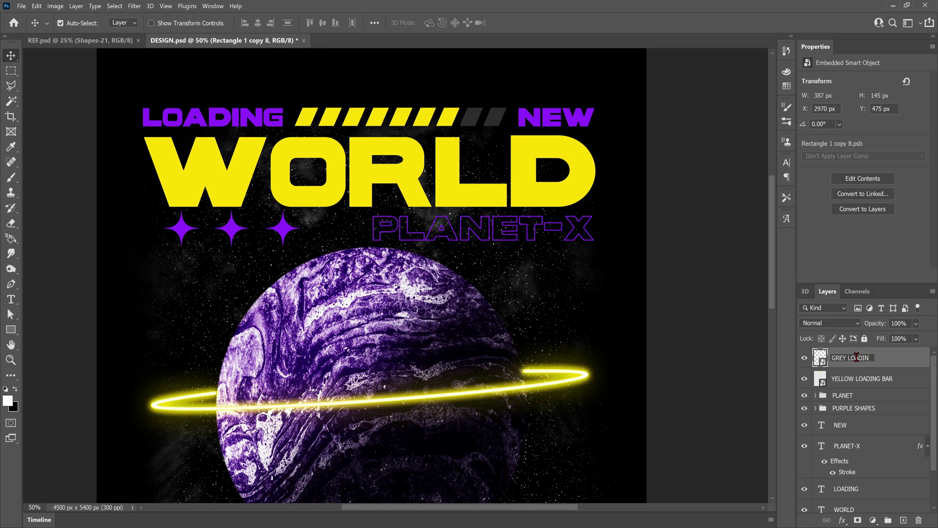
{"action": "type", "text": "GREY LOADING BAR"}
{"action": "left_click", "coordinate": [900, 366]}
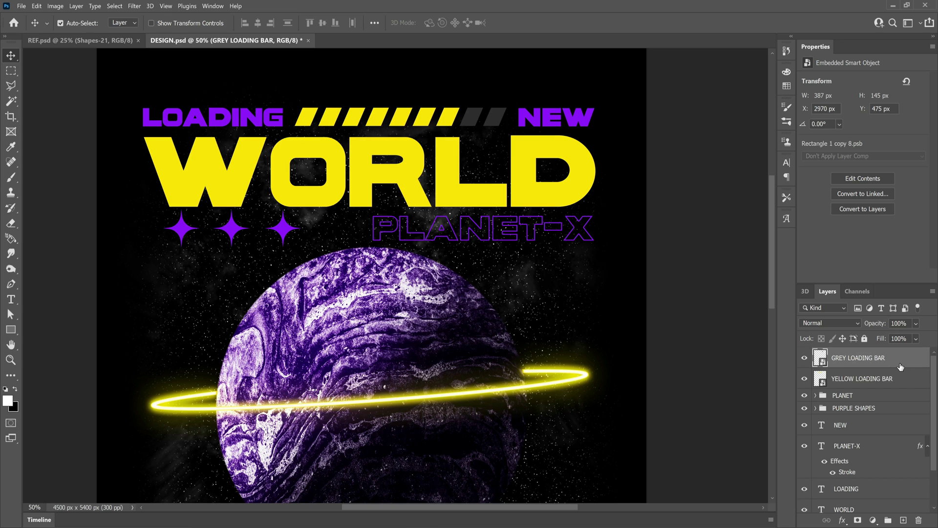
Add an Outer Glow effect to the YELLOW LOADING BAR layer.
{"action": "left_click", "coordinate": [881, 381]}
{"action": "left_click", "coordinate": [842, 520]}
{"action": "left_click", "coordinate": [864, 510]}
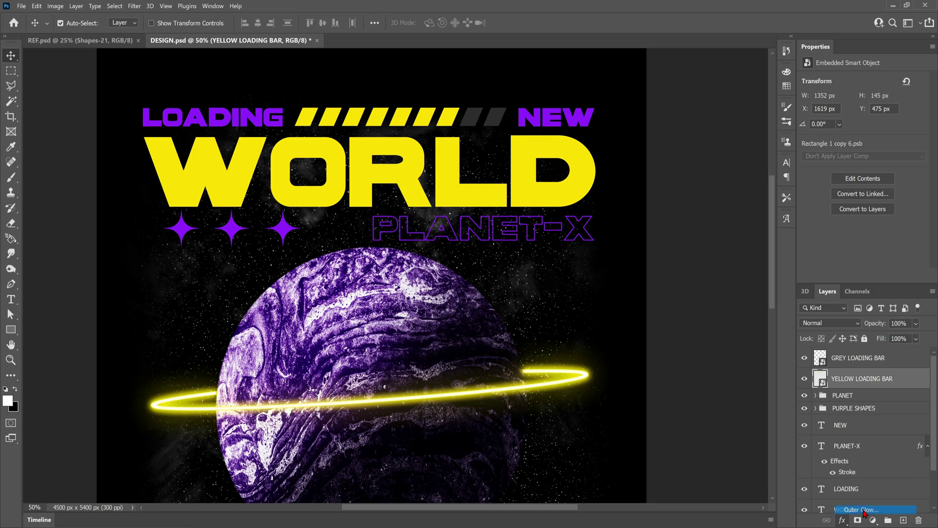
Set the glow to Normal blend, 53% opacity, 1% spread and 49 px size.
{"action": "left_click_drag", "start_coordinate": [743, 247], "coordinate": [736, 249]}
{"action": "left_click", "coordinate": [739, 232]}
{"action": "left_click", "coordinate": [728, 239]}
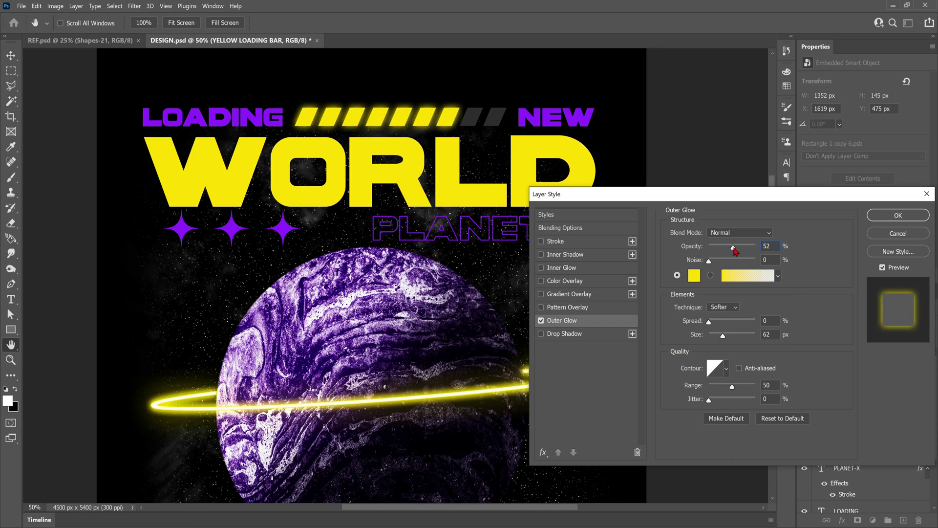
{"action": "left_click_drag", "start_coordinate": [722, 336], "coordinate": [721, 337]}
{"action": "left_click", "coordinate": [707, 323]}
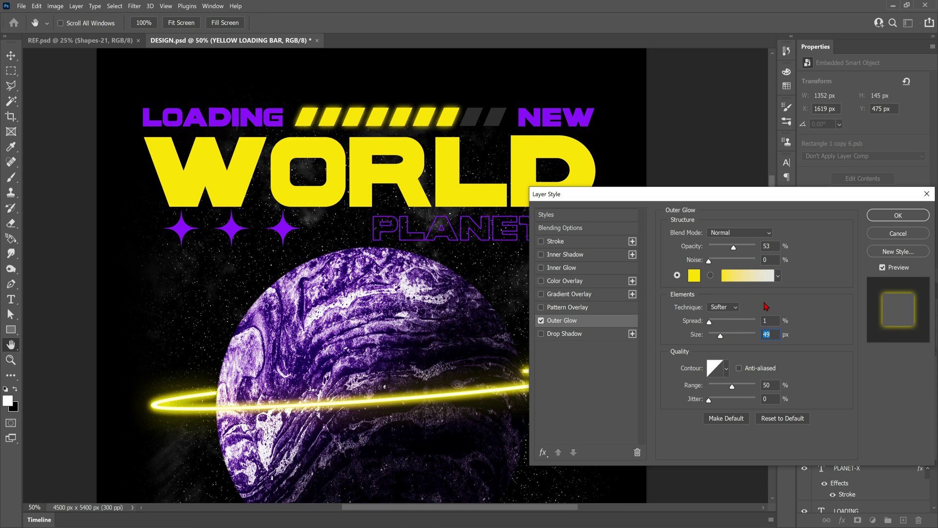
{"action": "left_click", "coordinate": [888, 216]}
{"action": "right_click", "coordinate": [157, 346]}
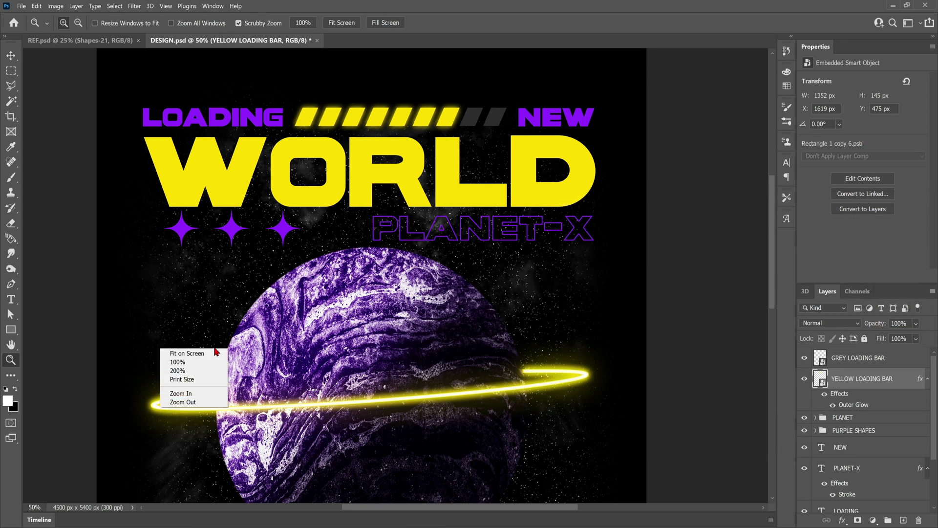
Paste the orbit chart, scale it to about 83%, and move it lower-right.
{"action": "left_click", "coordinate": [181, 351]}
{"action": "key", "text": "ctrl+v"}
{"action": "key", "text": "ctrl+t"}
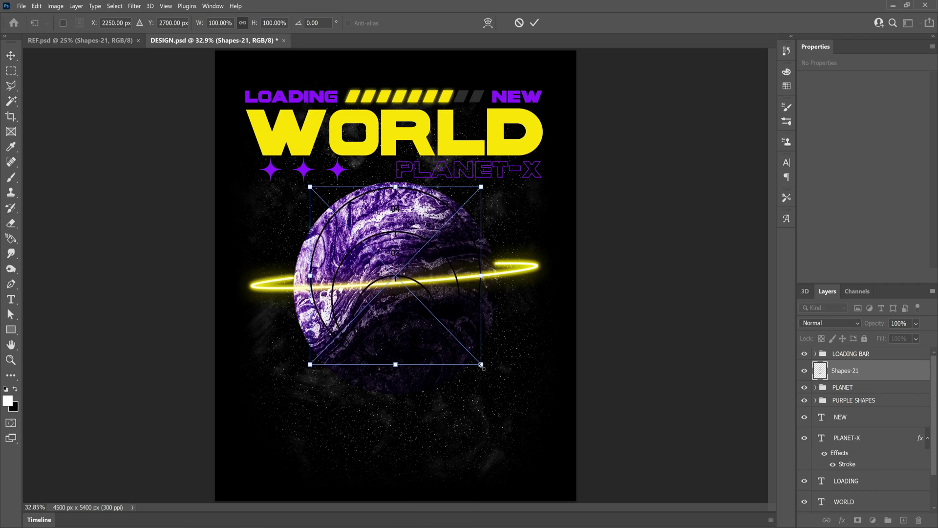
{"action": "left_click_drag", "start_coordinate": [481, 364], "coordinate": [452, 335]}
{"action": "left_click_drag", "start_coordinate": [437, 301], "coordinate": [539, 450]}
{"action": "key", "text": "Return"}
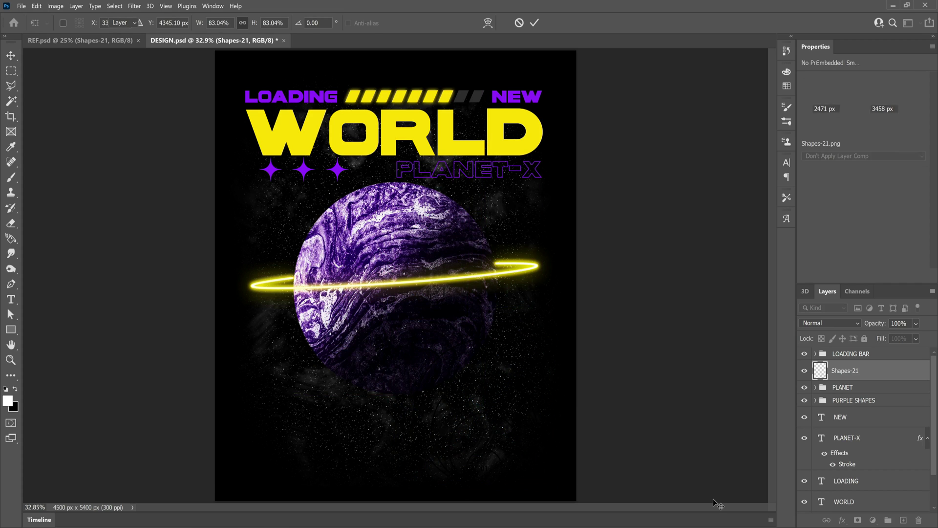
Give the chart a yellow Color Overlay and scale it down to about 57%.
{"action": "left_click", "coordinate": [843, 521]}
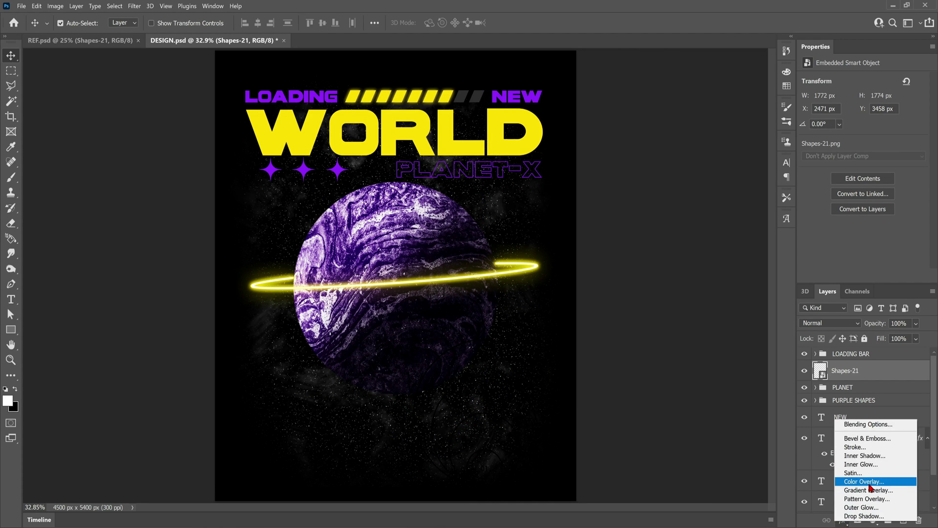
{"action": "left_click", "coordinate": [838, 441]}
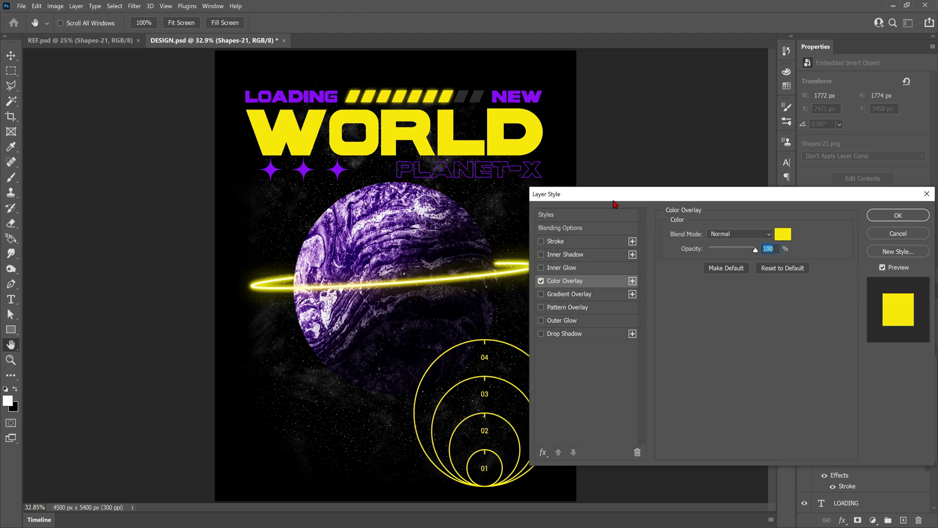
{"action": "left_click", "coordinate": [885, 218]}
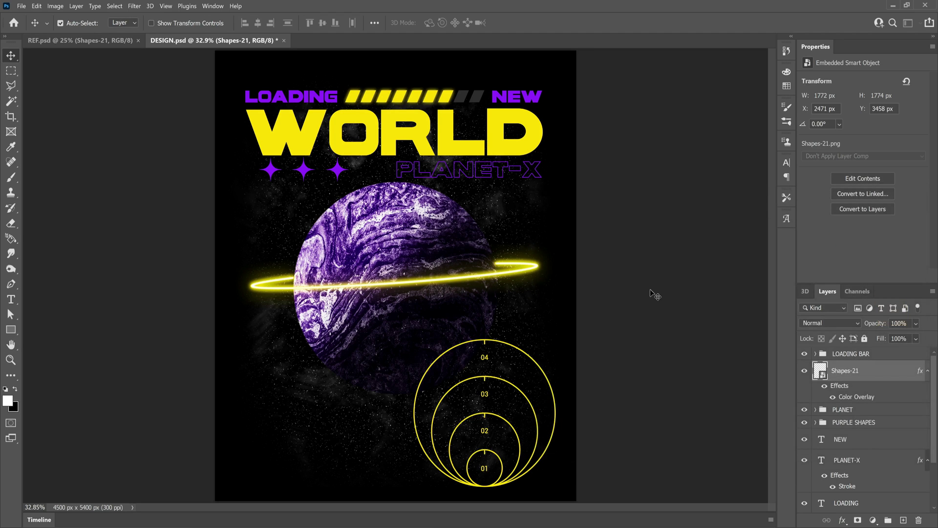
{"action": "key", "text": "ctrl+t"}
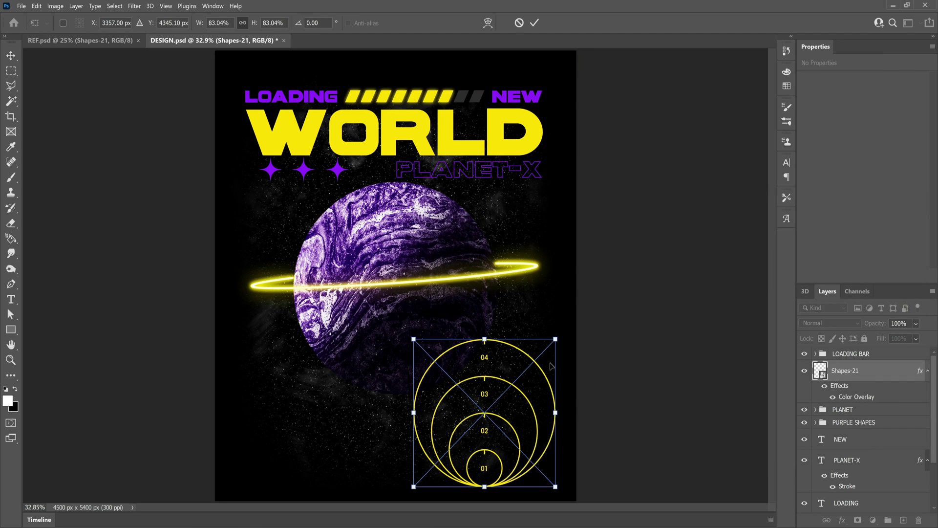
{"action": "left_click_drag", "start_coordinate": [556, 337], "coordinate": [532, 362]}
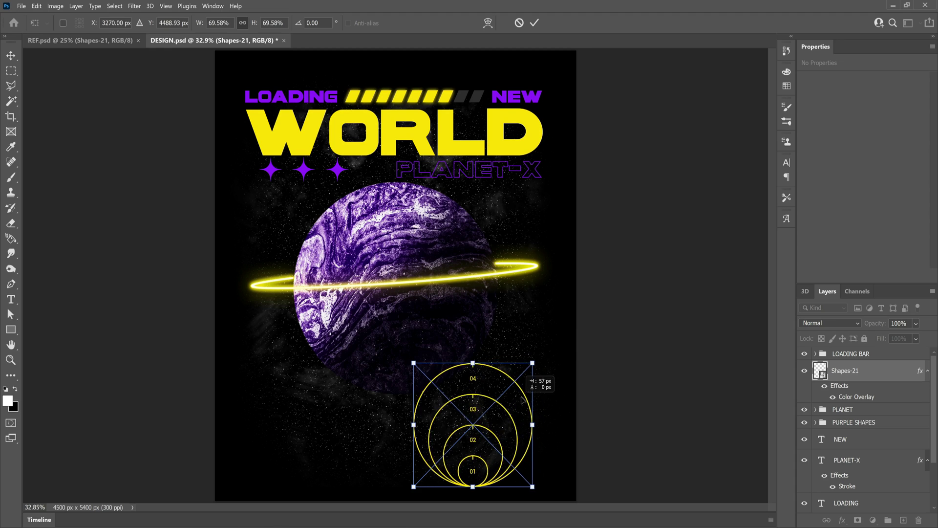
{"action": "left_click_drag", "start_coordinate": [517, 405], "coordinate": [526, 396]}
{"action": "left_click_drag", "start_coordinate": [542, 355], "coordinate": [535, 396]}
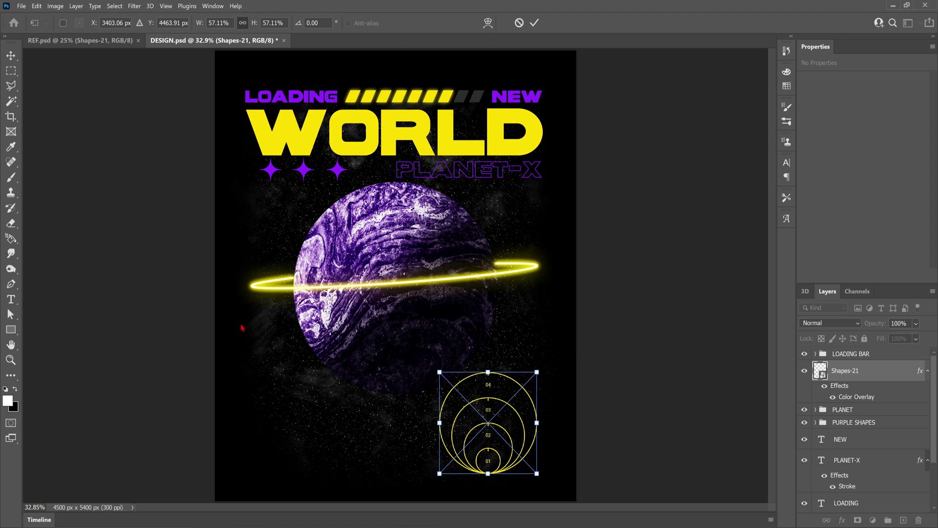
{"action": "key", "text": "Return"}
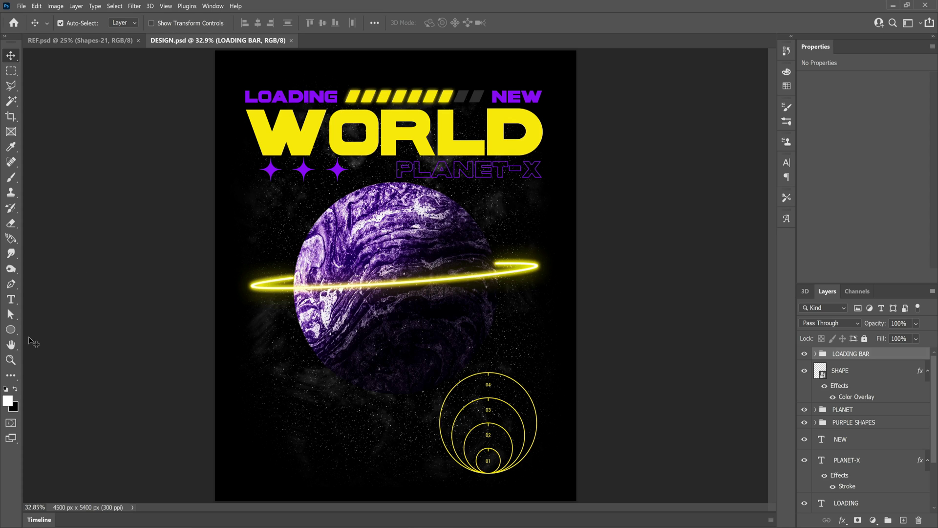
Draw a white 1860 × 1030 px rectangle in the lower-left, level with the orbit chart.
{"action": "left_click", "coordinate": [11, 330]}
{"action": "left_click", "coordinate": [52, 327]}
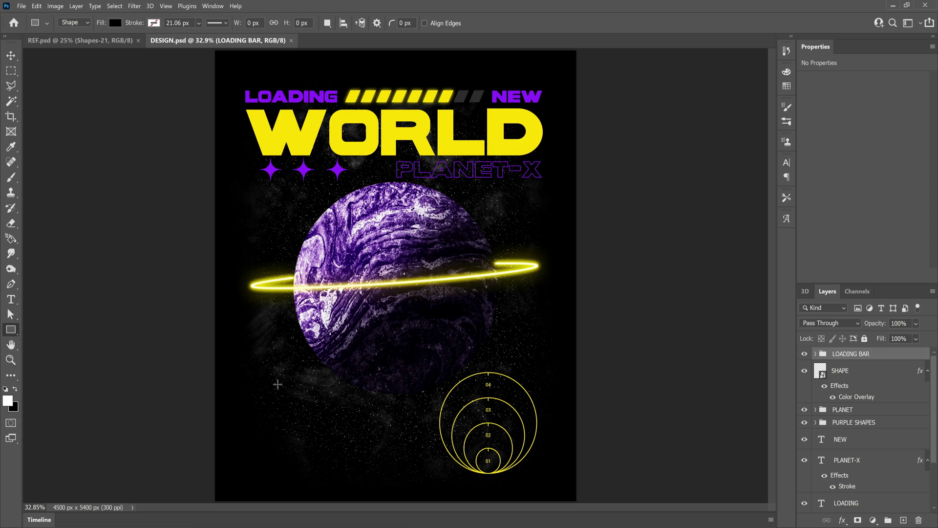
{"action": "left_click_drag", "start_coordinate": [251, 368], "coordinate": [401, 453]}
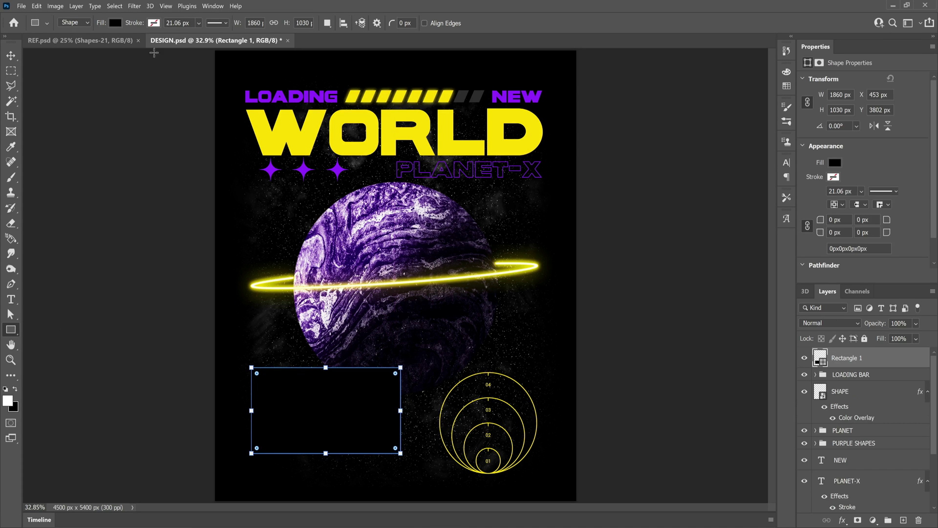
{"action": "left_click", "coordinate": [115, 23]}
{"action": "left_click", "coordinate": [55, 79]}
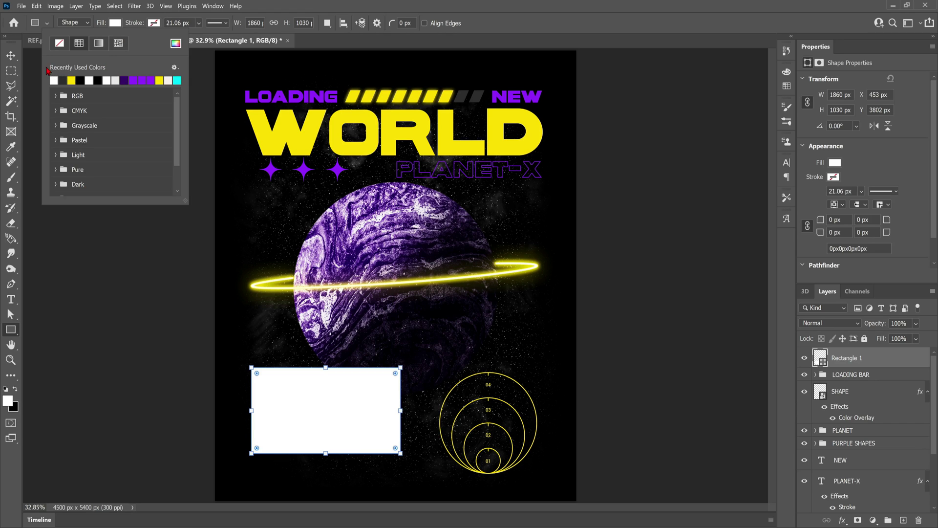
{"action": "left_click", "coordinate": [14, 55]}
{"action": "left_click_drag", "start_coordinate": [322, 412], "coordinate": [318, 427]}
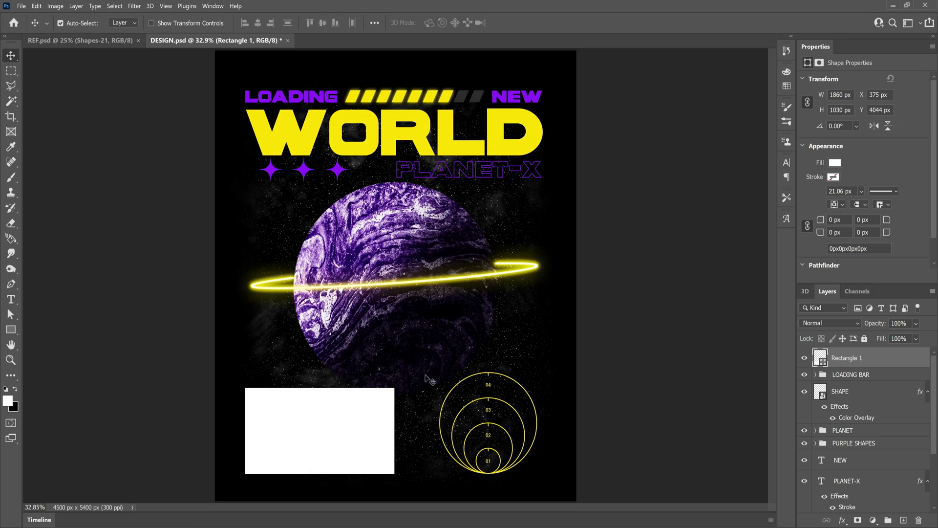
Draw a white line from the rectangle up to the planet.
{"action": "left_click", "coordinate": [11, 375]}
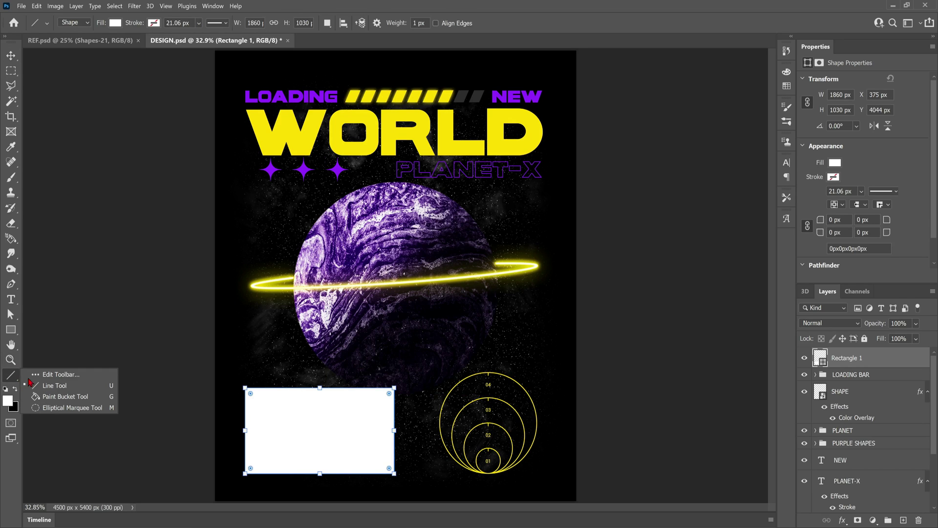
{"action": "left_click", "coordinate": [53, 384]}
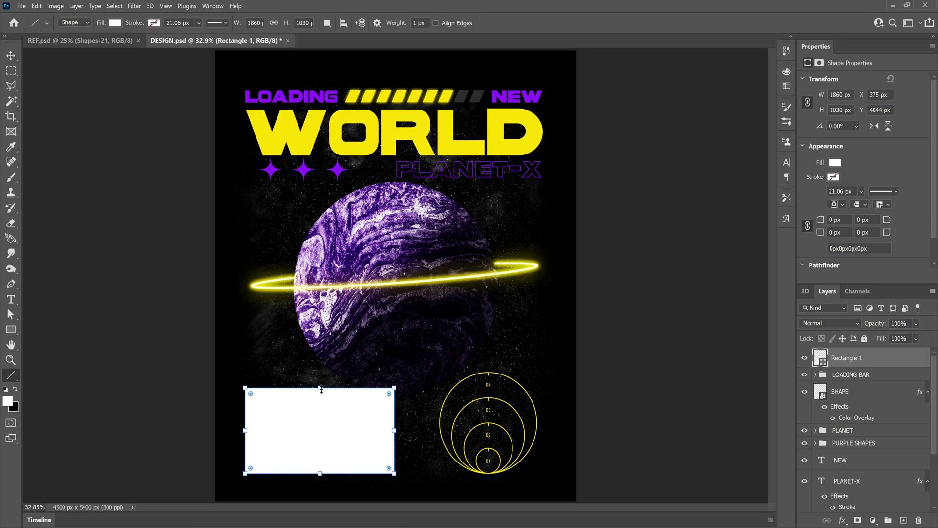
{"action": "left_click_drag", "start_coordinate": [309, 390], "coordinate": [333, 342]}
{"action": "left_click", "coordinate": [154, 23]}
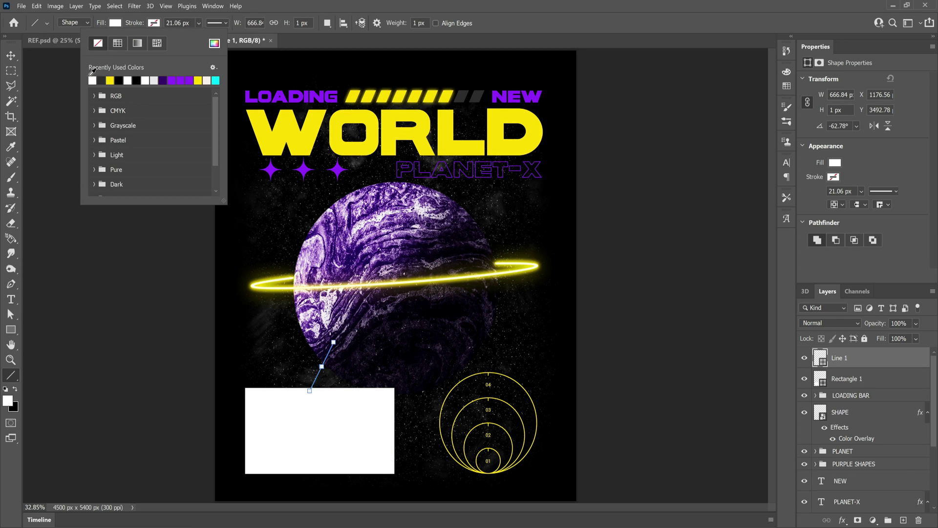
{"action": "left_click", "coordinate": [10, 56]}
Add a 60 px white dot at the line's tip, then fit the page on screen.
{"action": "left_click", "coordinate": [10, 360]}
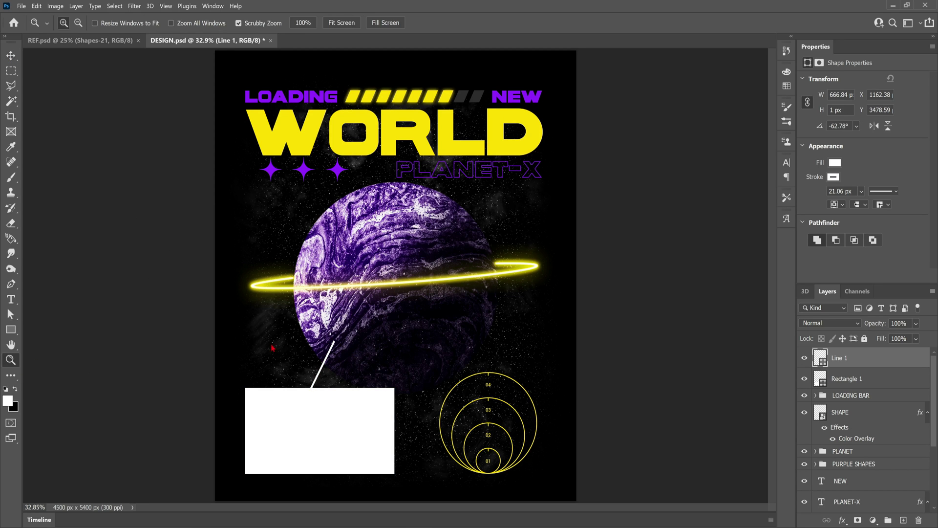
{"action": "left_click", "coordinate": [336, 341]}
{"action": "left_click", "coordinate": [903, 520]}
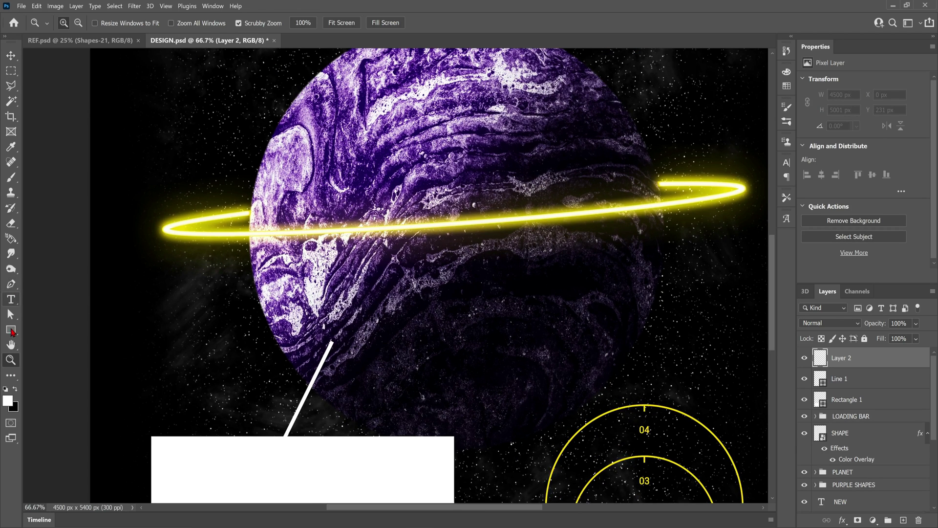
{"action": "left_click", "coordinate": [11, 330]}
{"action": "left_click", "coordinate": [39, 340]}
{"action": "mouse_move", "coordinate": [328, 335]}
{"action": "left_mouse_down"}
{"action": "mouse_move", "coordinate": [353, 342]}
{"action": "mouse_move", "coordinate": [337, 337]}
{"action": "left_mouse_up"}
{"action": "left_click", "coordinate": [116, 23]}
{"action": "left_click", "coordinate": [11, 55]}
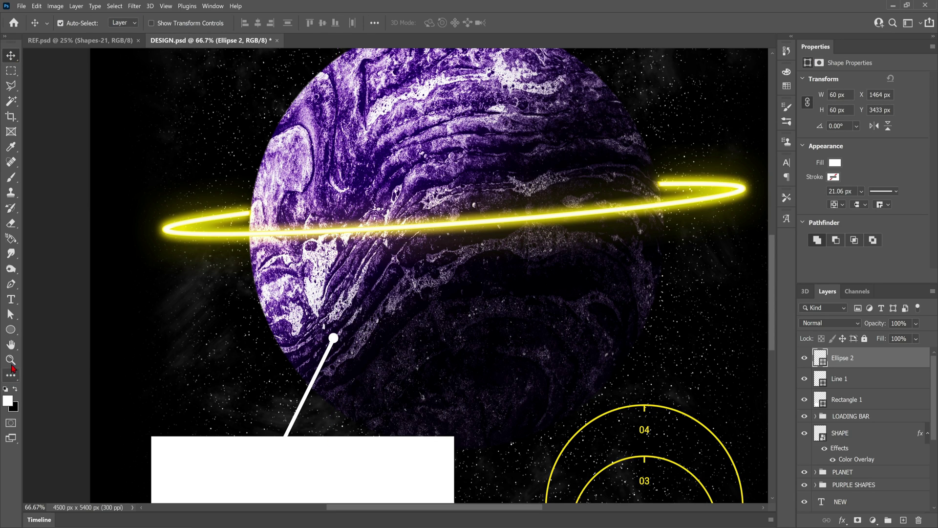
{"action": "scroll", "coordinate": [322, 350], "scroll_direction": "up", "scroll_amount": 3}
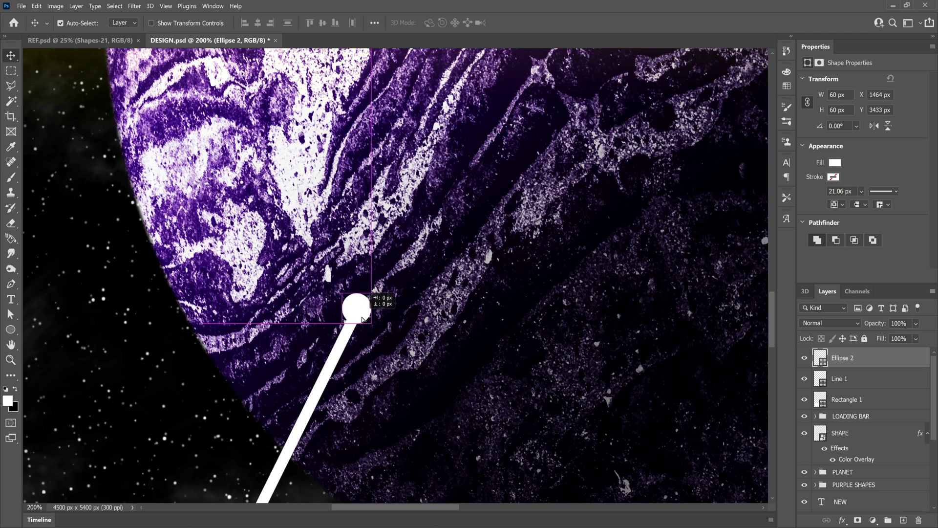
{"action": "key", "text": "z"}
{"action": "right_click", "coordinate": [148, 362]}
{"action": "left_click", "coordinate": [161, 365]}
Bring in the mountain photo, shrink it, and place it over the white rectangle.
{"action": "key", "text": "v"}
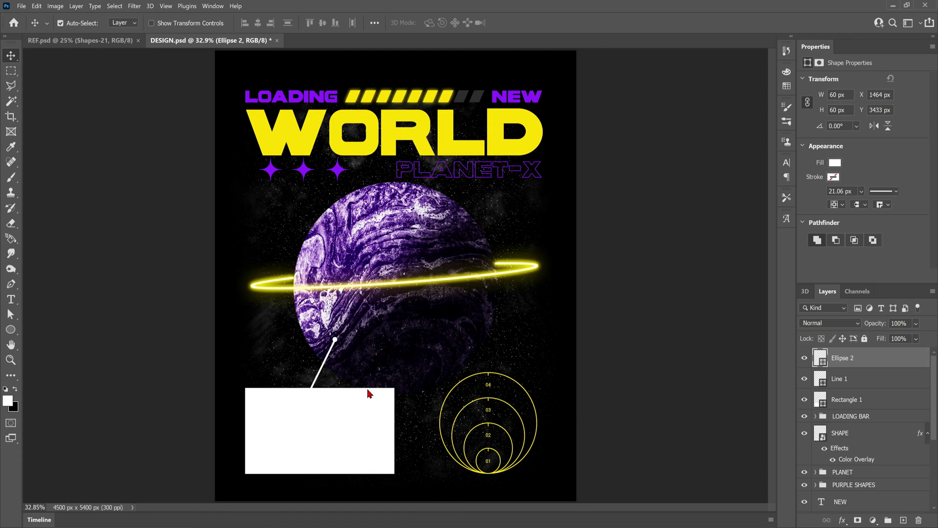
{"action": "left_click_drag", "start_coordinate": [383, 385], "coordinate": [403, 331]}
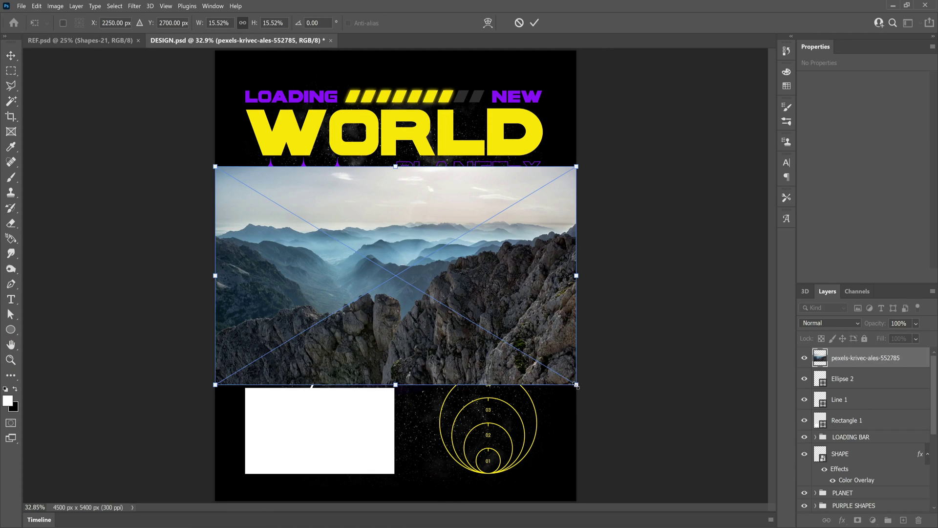
{"action": "left_click_drag", "start_coordinate": [465, 317], "coordinate": [377, 267]}
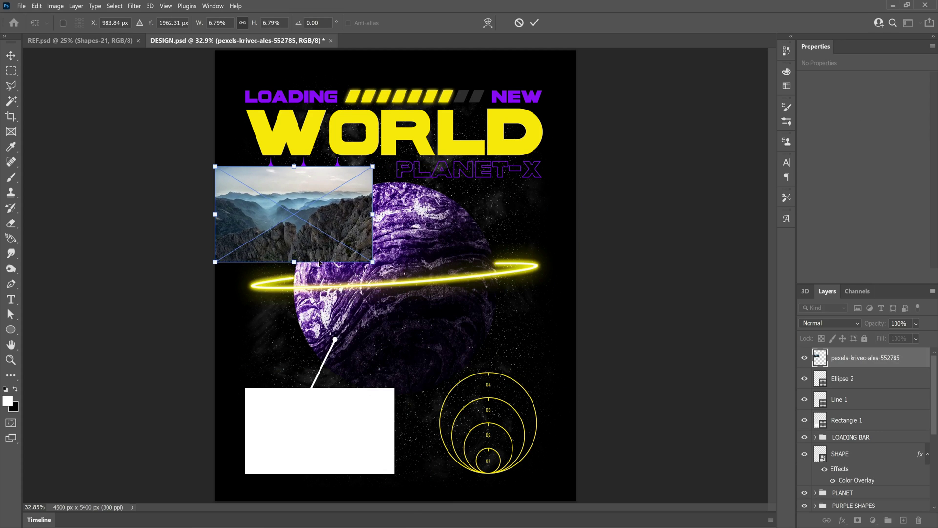
{"action": "left_click_drag", "start_coordinate": [322, 276], "coordinate": [342, 477]}
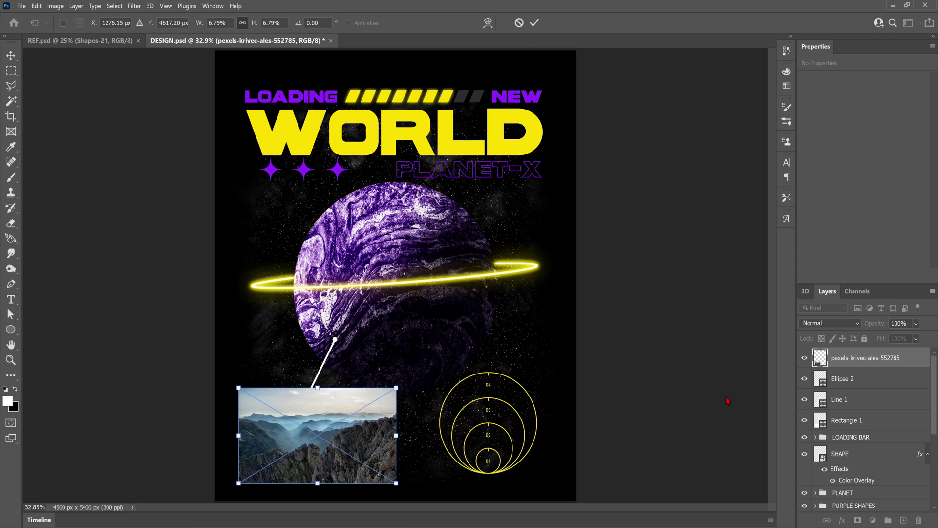
Clip the photo to Rectangle 1 and move both layers to the top of the stack.
{"action": "left_click_drag", "start_coordinate": [853, 367], "coordinate": [860, 412]}
{"action": "left_click", "coordinate": [866, 409], "text": "alt"}
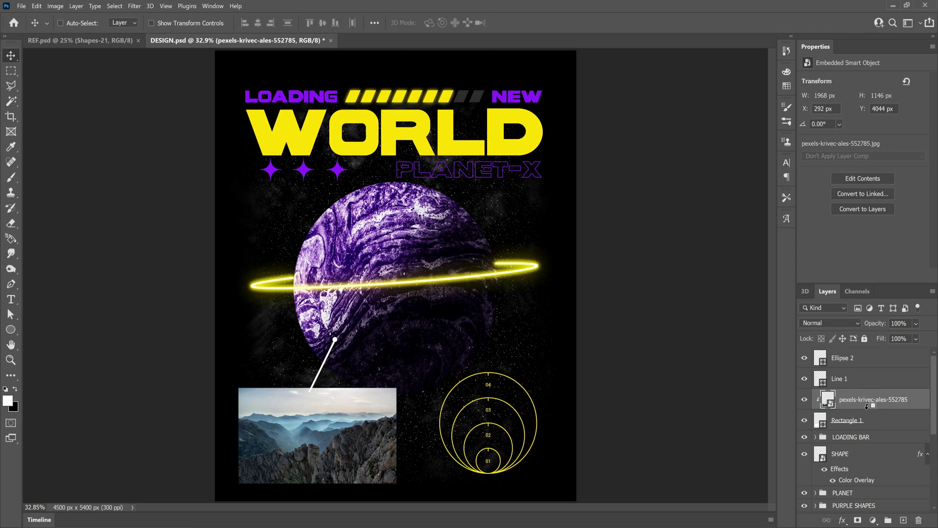
{"action": "key", "text": "ctrl"}
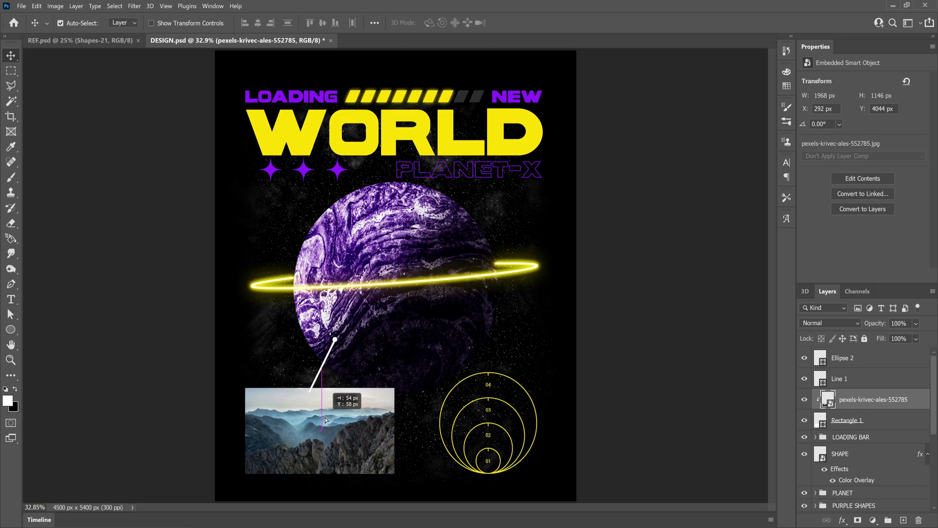
{"action": "left_click_drag", "start_coordinate": [325, 419], "coordinate": [335, 420]}
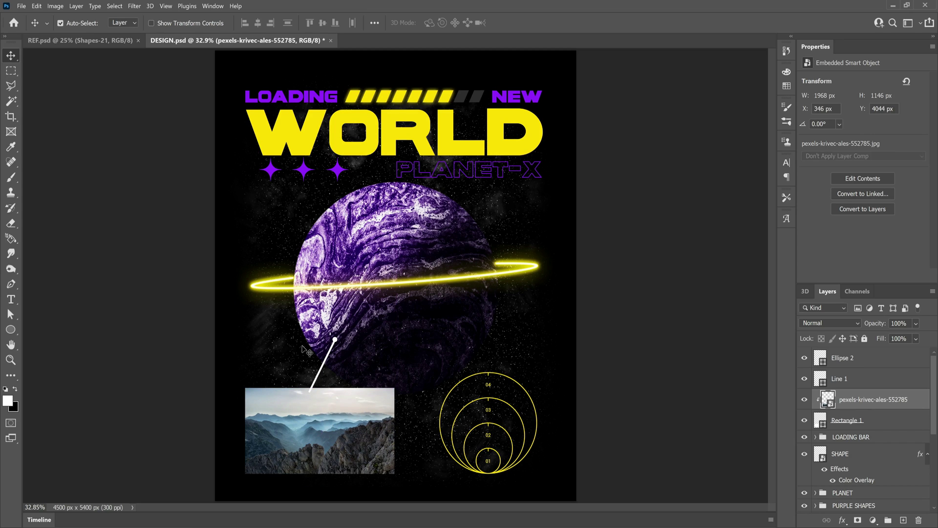
{"action": "left_click", "coordinate": [878, 421], "text": "shift"}
{"action": "left_click_drag", "start_coordinate": [878, 421], "coordinate": [874, 356]}
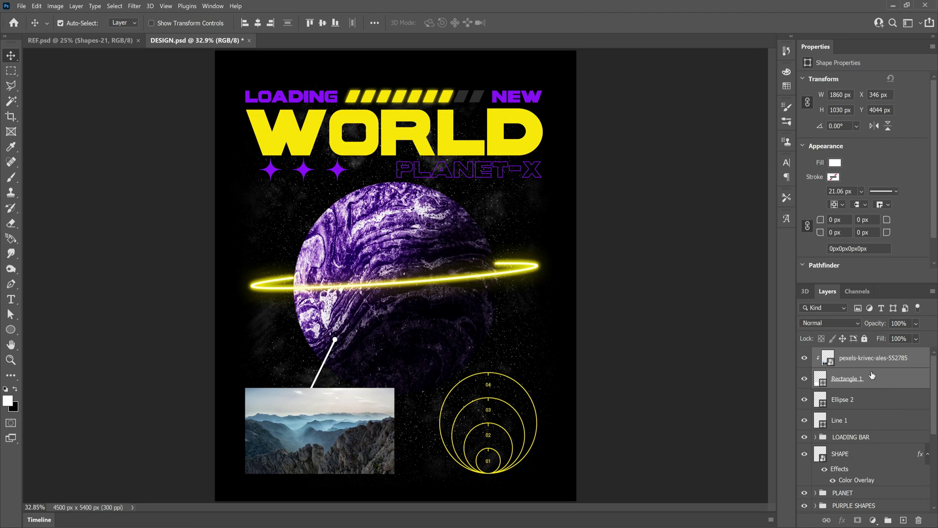
Add a thin white stroke to Rectangle 1, framing the mountain photo.
{"action": "left_click", "coordinate": [872, 374]}
{"action": "left_click", "coordinate": [842, 520]}
{"action": "left_click", "coordinate": [691, 383]}
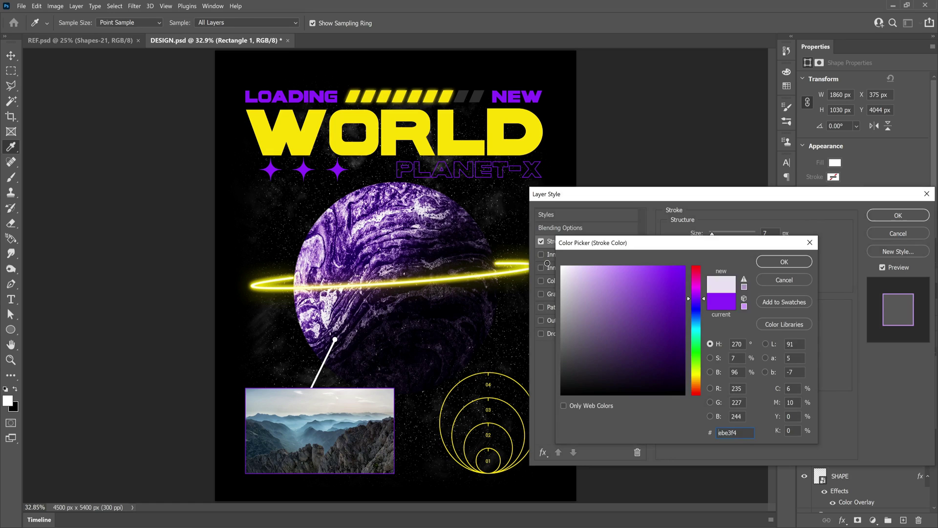
{"action": "left_click", "coordinate": [561, 266]}
{"action": "left_click", "coordinate": [784, 261]}
{"action": "left_click_drag", "start_coordinate": [711, 233], "coordinate": [714, 236]}
{"action": "key", "text": "Return"}
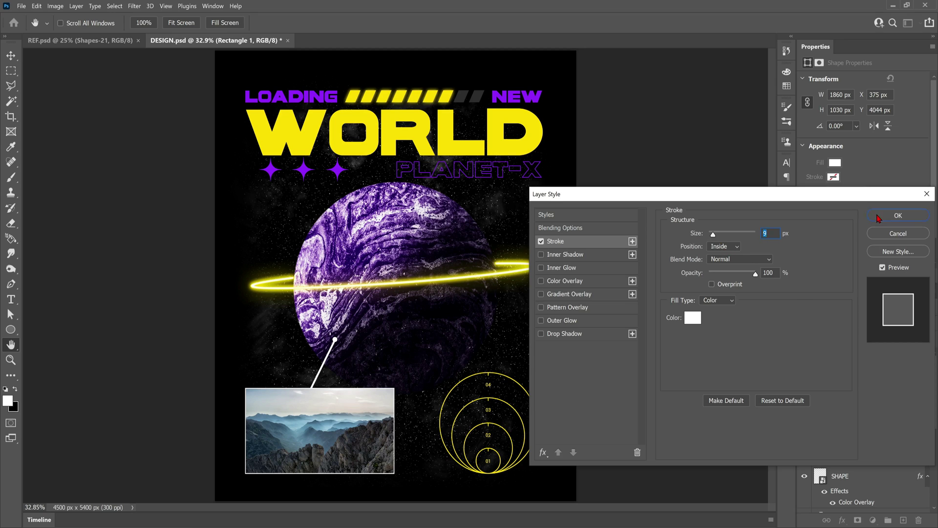
Set the Line 1 callout stroke width to 9 px, then select the pexels photo layer.
{"action": "left_click", "coordinate": [857, 444]}
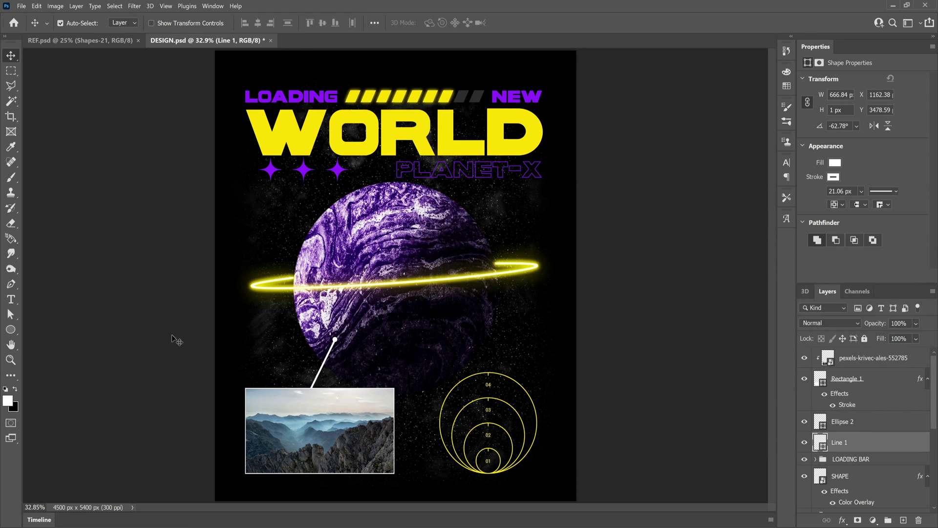
{"action": "key", "text": "u"}
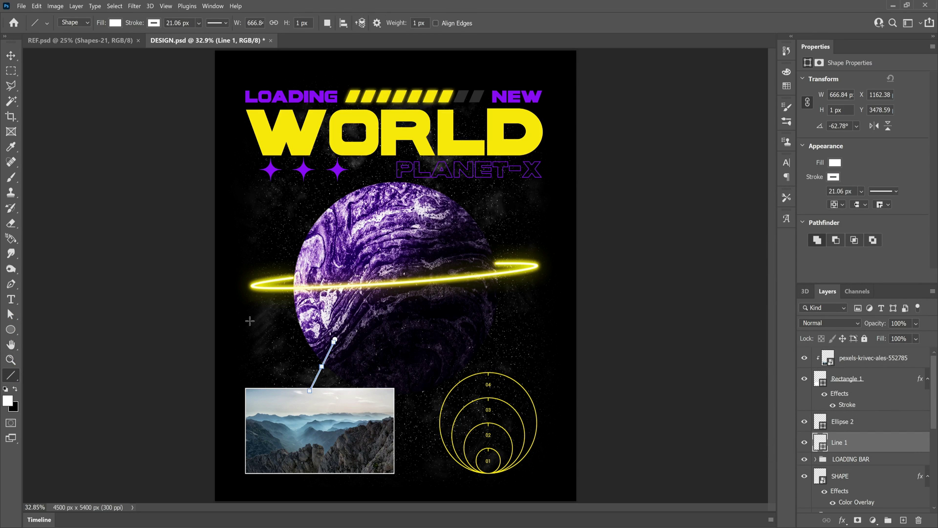
{"action": "left_click", "coordinate": [198, 24]}
{"action": "left_click_drag", "start_coordinate": [203, 38], "coordinate": [207, 37]}
{"action": "key", "text": "v"}
{"action": "left_click", "coordinate": [92, 117]}
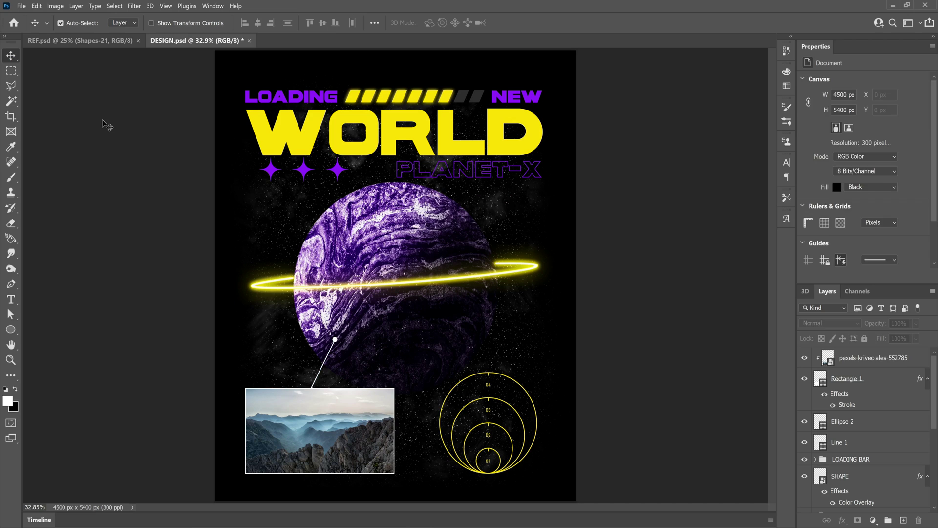
Add a Gradient Map adjustment clipped to the mountain photo layer.
{"action": "left_click", "coordinate": [323, 430]}
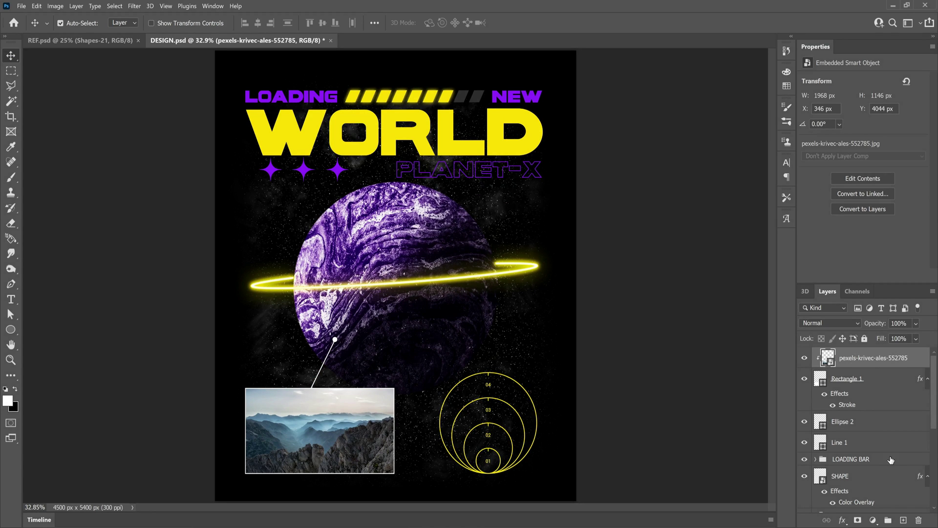
{"action": "left_click", "coordinate": [873, 520]}
{"action": "left_click", "coordinate": [852, 505]}
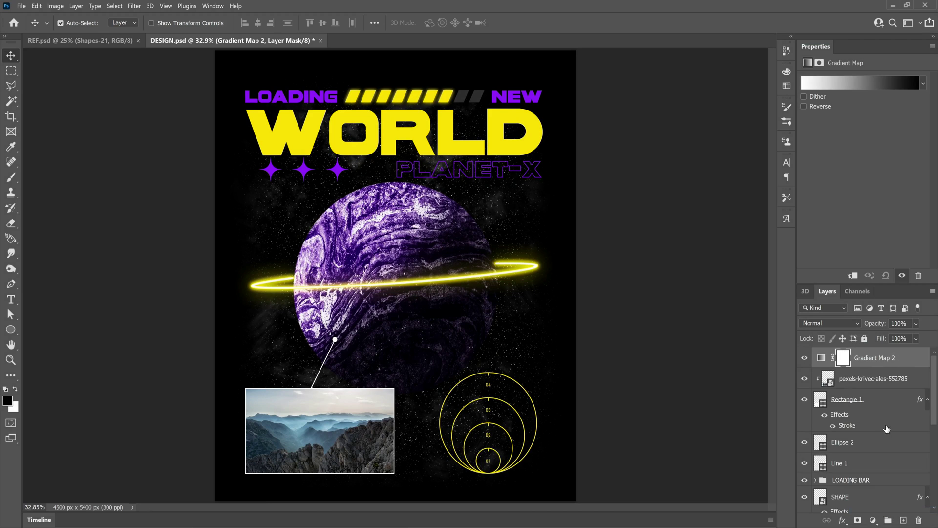
{"action": "key", "text": "ctrl+alt+g"}
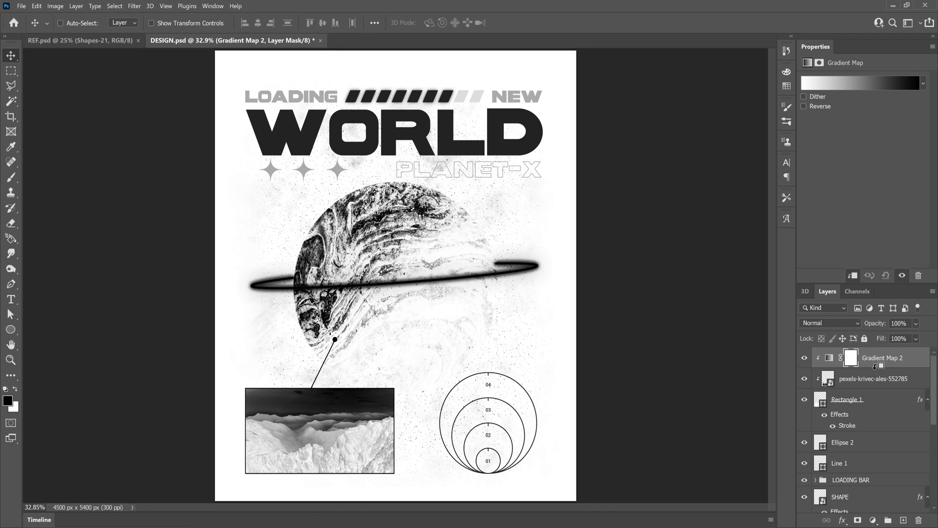
{"action": "key", "text": "ctrl"}
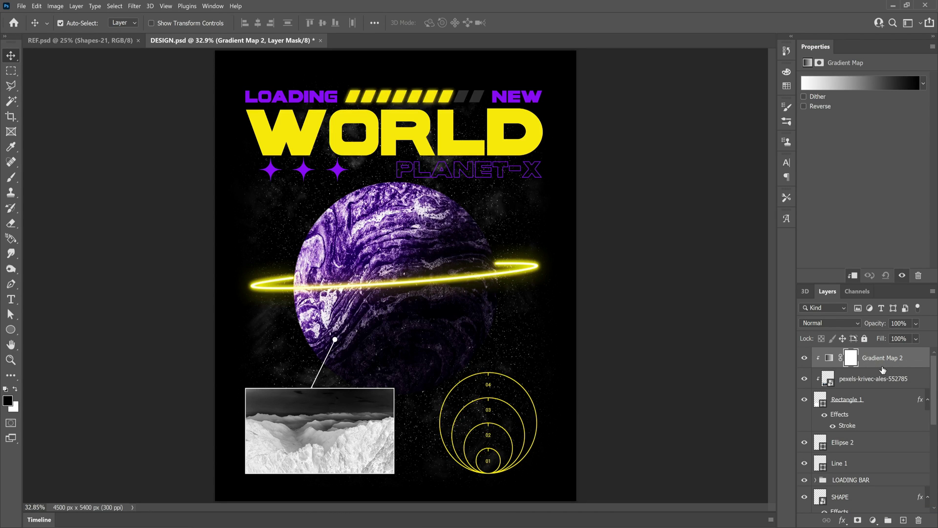
{"action": "left_click", "coordinate": [821, 84]}
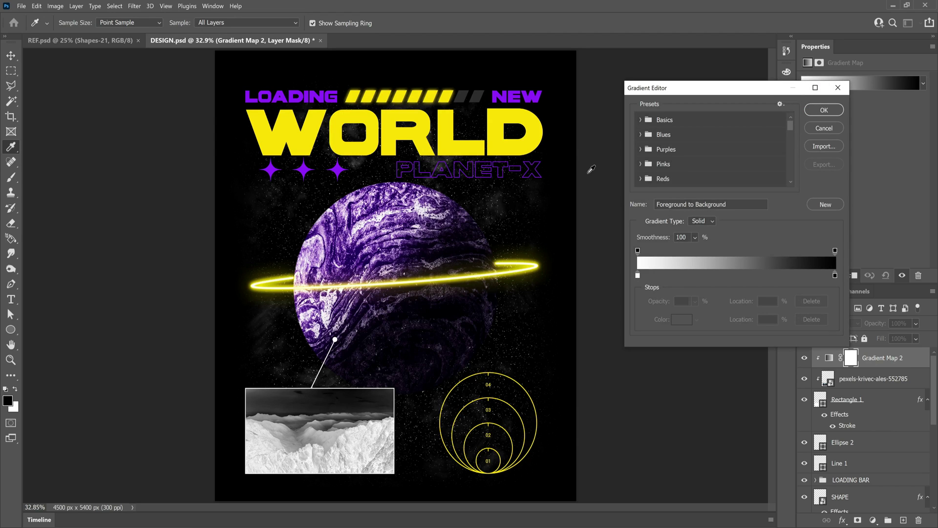
Make the gradient's left stop deep purple, starting from #600295.
{"action": "left_click", "coordinate": [638, 275]}
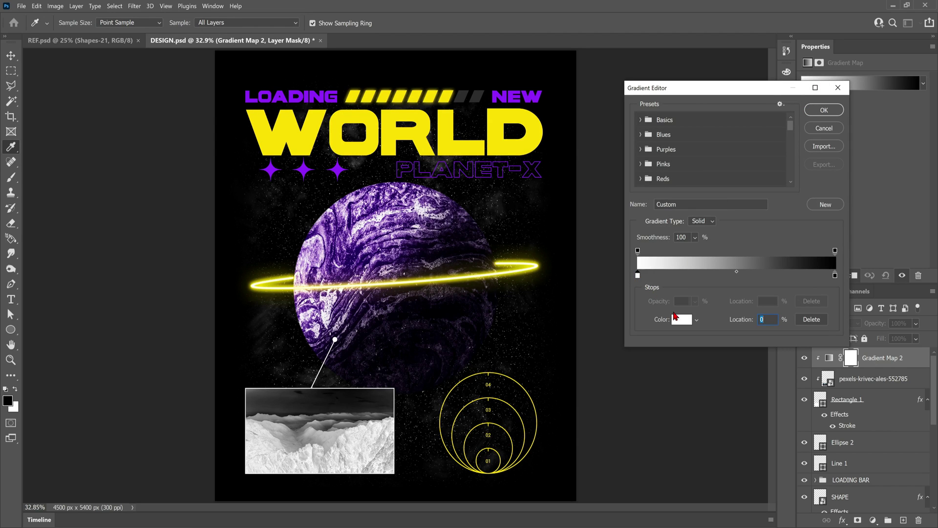
{"action": "left_click", "coordinate": [691, 320]}
{"action": "type", "text": "600295"}
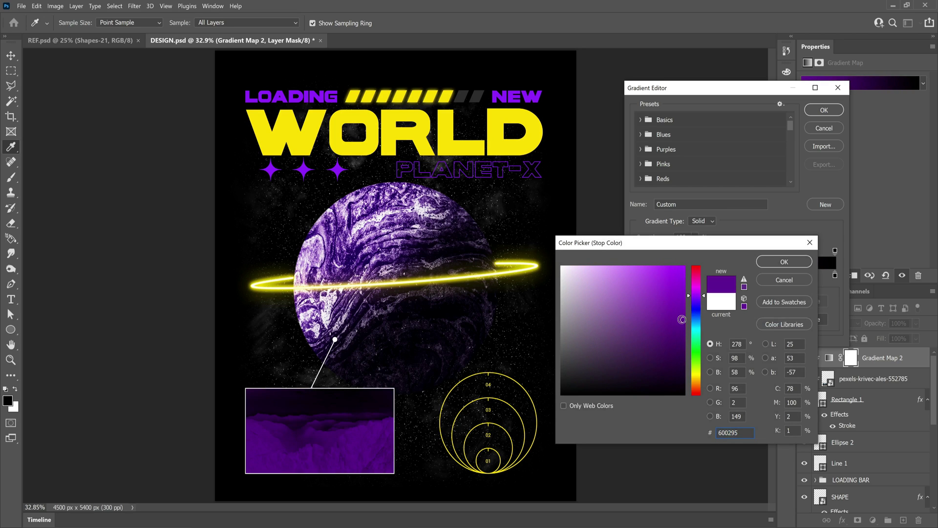
{"action": "left_click_drag", "start_coordinate": [683, 321], "coordinate": [690, 362]}
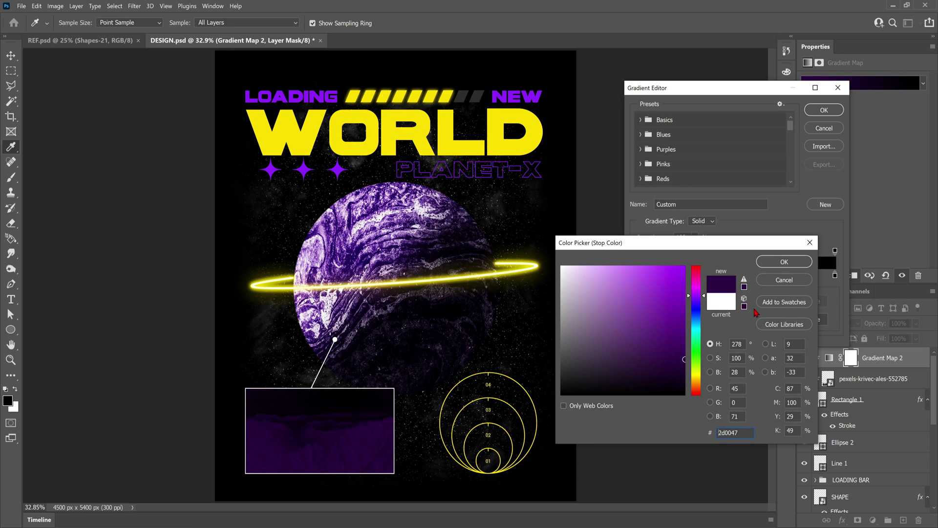
{"action": "left_click", "coordinate": [779, 266]}
Add a violet middle stop near 52% and a white right stop around 85%.
{"action": "left_click", "coordinate": [736, 275]}
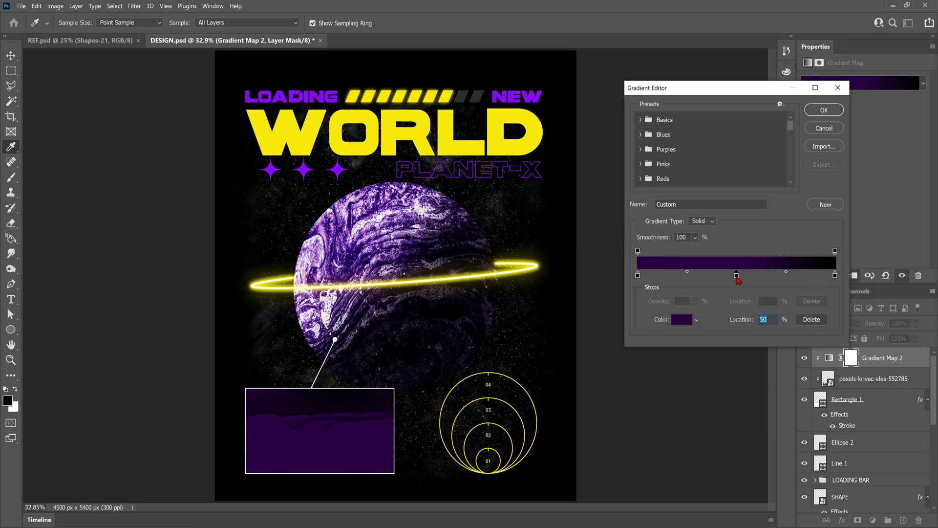
{"action": "left_click", "coordinate": [681, 319]}
{"action": "left_click", "coordinate": [686, 276]}
{"action": "left_click", "coordinate": [780, 259]}
{"action": "left_click", "coordinate": [835, 275]}
{"action": "left_click", "coordinate": [681, 319]}
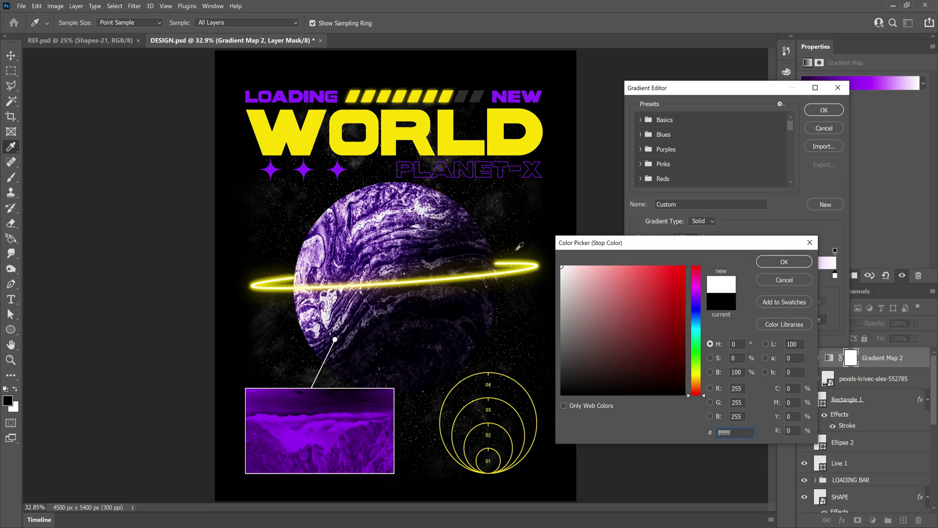
{"action": "left_click", "coordinate": [561, 269]}
{"action": "left_click", "coordinate": [780, 260]}
{"action": "left_click_drag", "start_coordinate": [736, 275], "coordinate": [744, 275]}
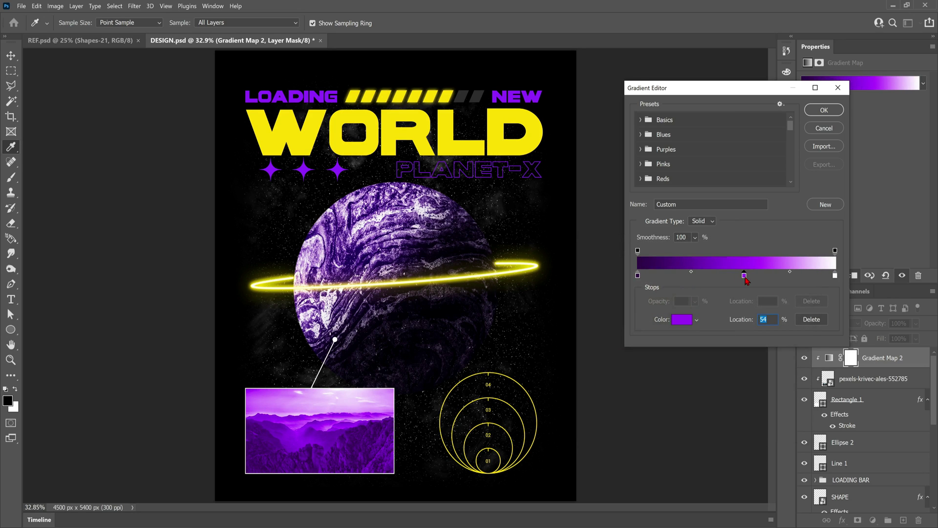
{"action": "left_click_drag", "start_coordinate": [834, 275], "coordinate": [804, 275]}
{"action": "left_click_drag", "start_coordinate": [745, 277], "coordinate": [742, 278]}
Apply Add Noise at about 23%, Uniform and Monochromatic, to the mountain photo.
{"action": "key", "text": "Return"}
{"action": "left_click", "coordinate": [844, 377]}
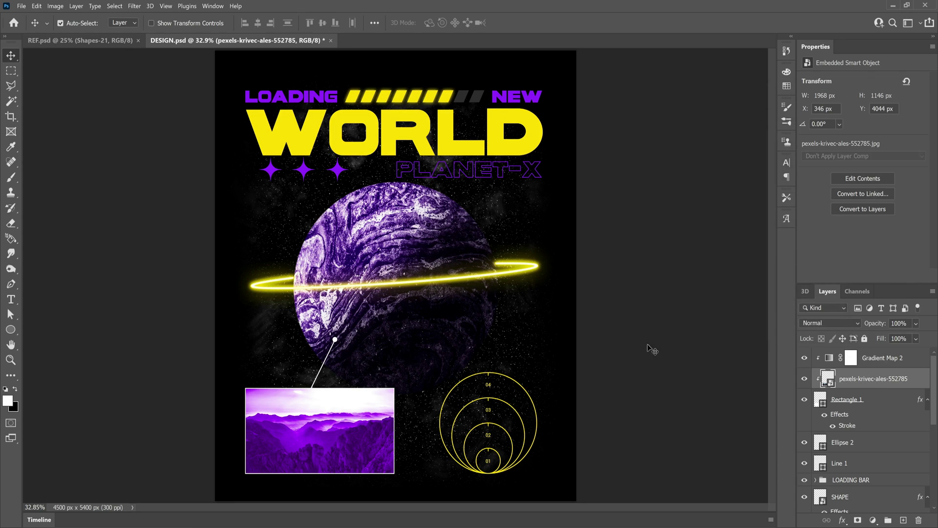
{"action": "left_click", "coordinate": [134, 7]}
{"action": "mouse_move", "coordinate": [203, 152]}
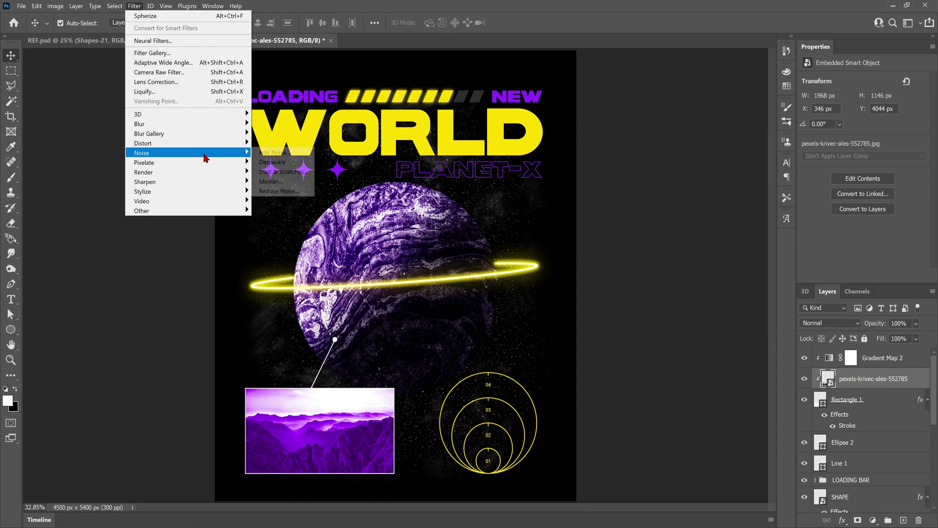
{"action": "left_click", "coordinate": [265, 153]}
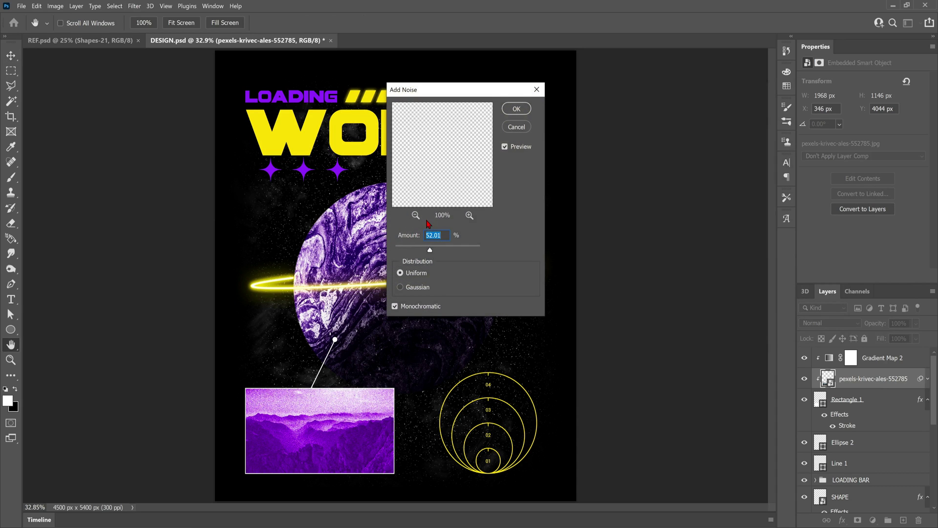
{"action": "left_click_drag", "start_coordinate": [429, 250], "coordinate": [419, 250]}
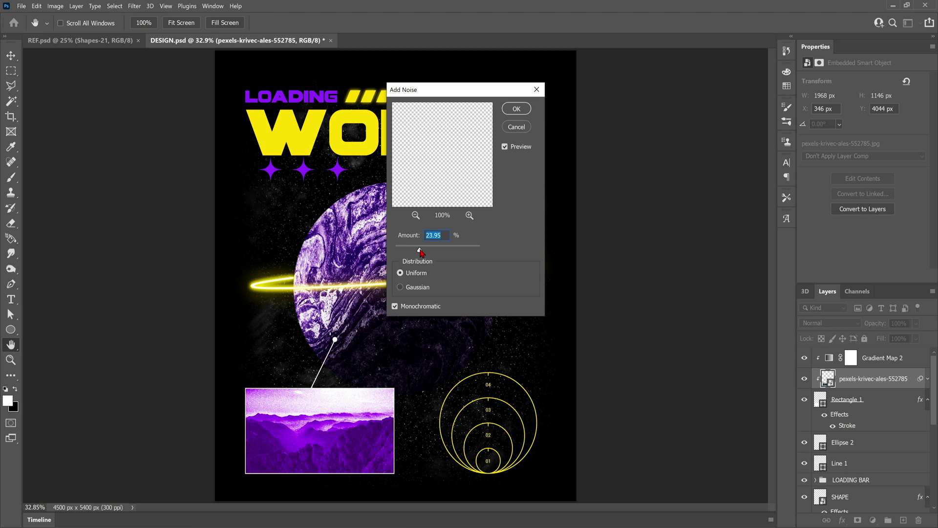
{"action": "left_click", "coordinate": [516, 108]}
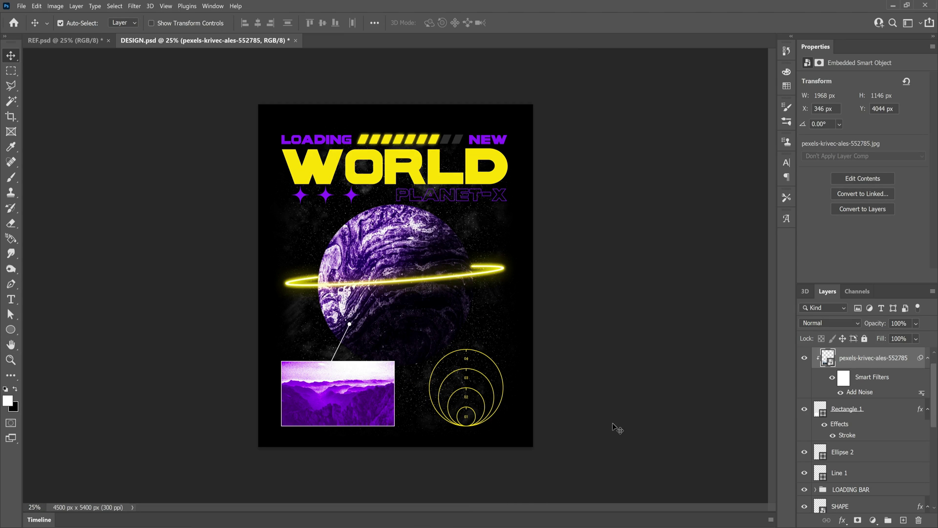
Add a clipped Levels adjustment with black input 55 and white input near 235.
{"action": "left_click", "coordinate": [872, 520]}
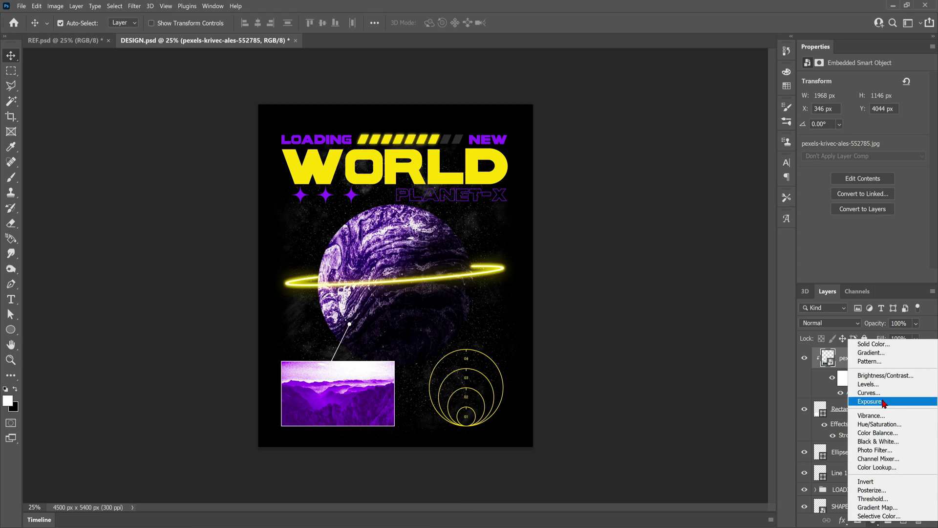
{"action": "left_click", "coordinate": [868, 384]}
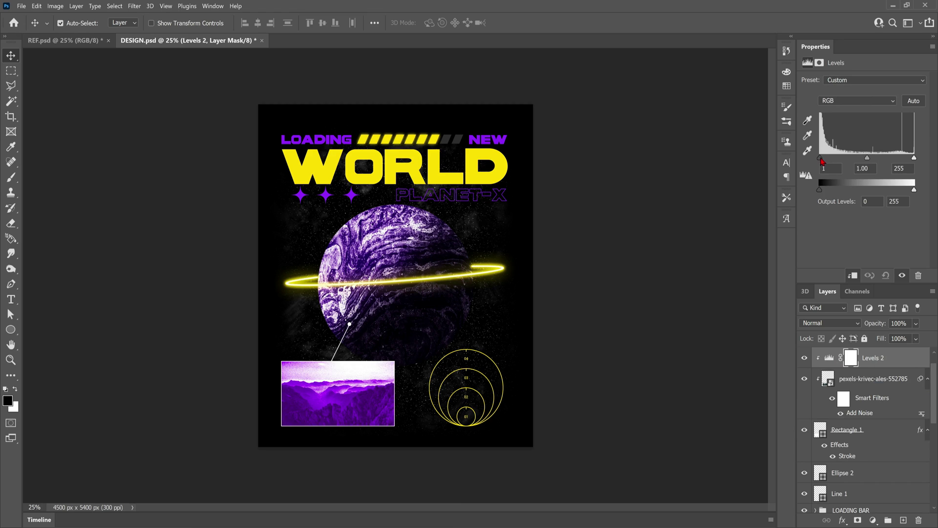
{"action": "left_click_drag", "start_coordinate": [822, 160], "coordinate": [844, 160]}
{"action": "left_click_drag", "start_coordinate": [914, 158], "coordinate": [908, 160]}
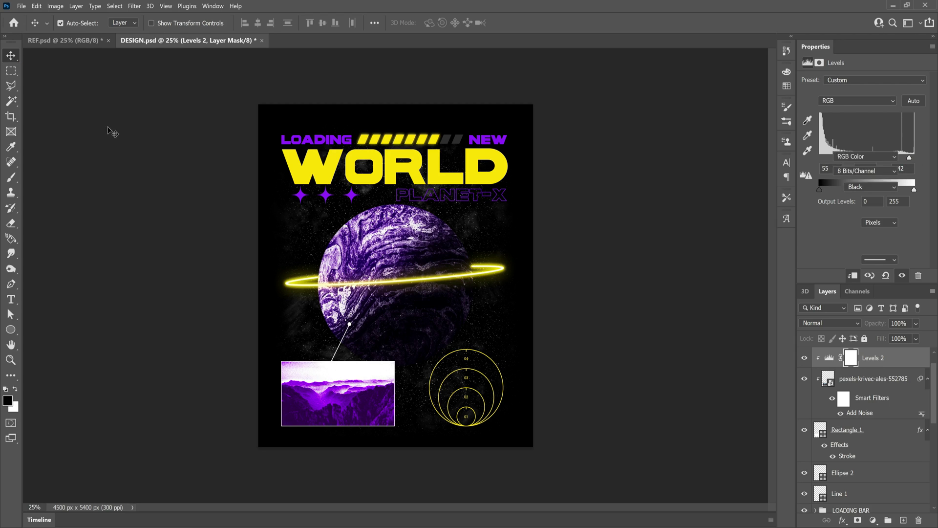
Place a 12 pt purple paragraph about Neptune's 1846 discovery in a wide box along the poster bottom.
{"action": "left_click", "coordinate": [433, 394]}
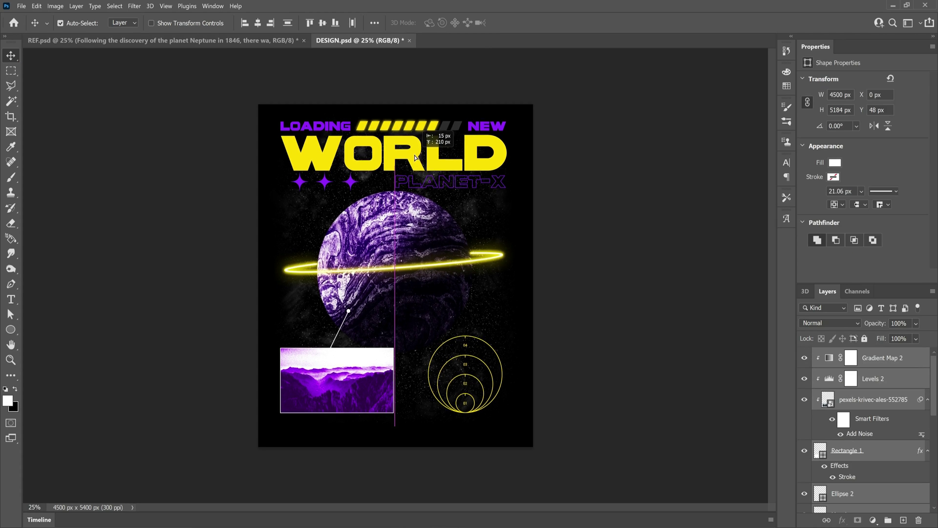
{"action": "left_click_drag", "start_coordinate": [639, 314], "coordinate": [420, 426]}
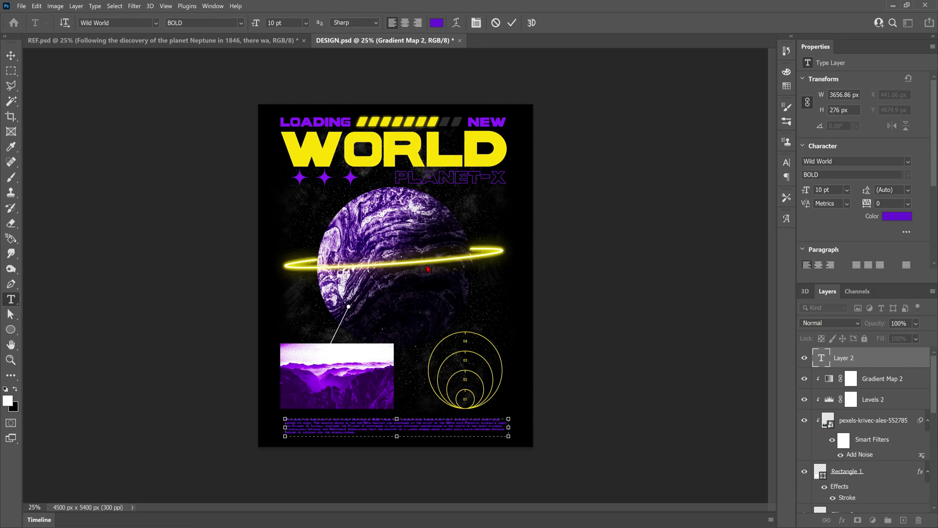
{"action": "double_click", "coordinate": [420, 426]}
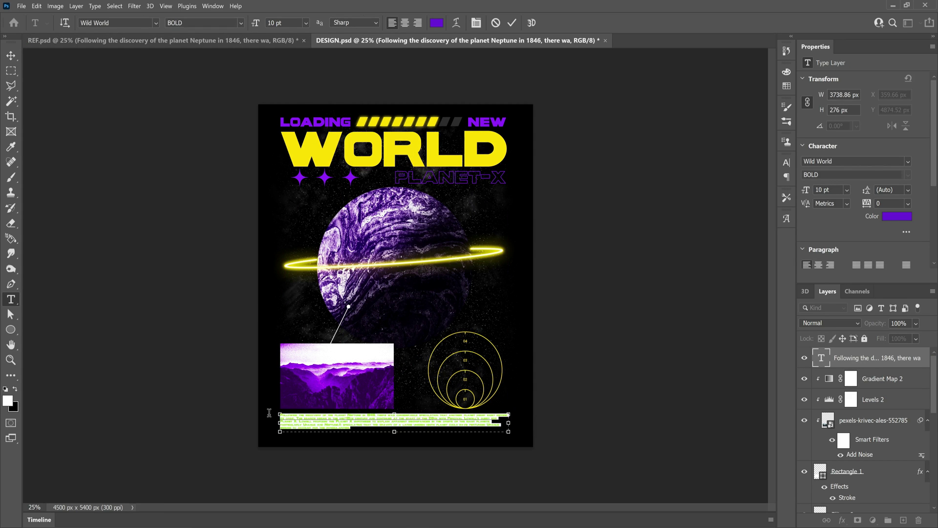
{"action": "key", "text": "ctrl+shift+period"}
{"action": "left_click", "coordinate": [442, 445]}
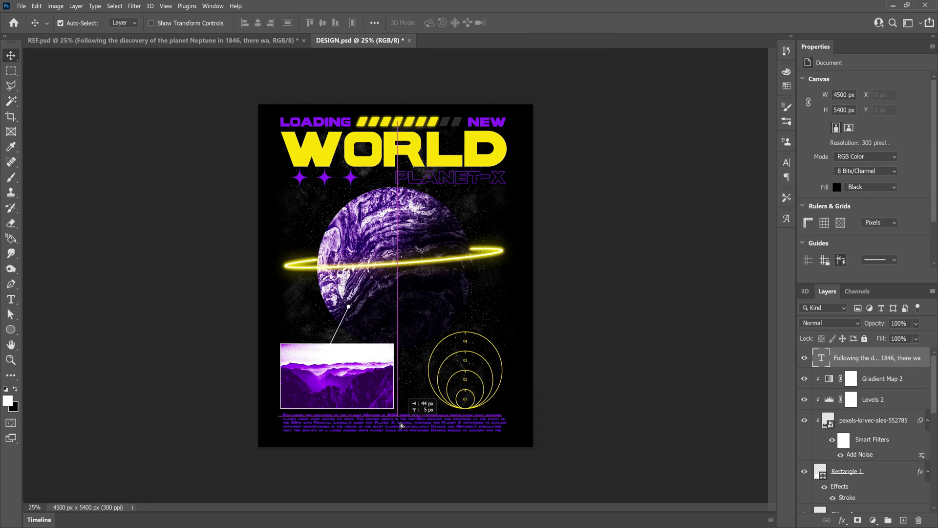
{"action": "mouse_move", "coordinate": [394, 425]}
{"action": "left_mouse_down"}
{"action": "mouse_move", "coordinate": [405, 423]}
{"action": "mouse_move", "coordinate": [396, 421]}
{"action": "left_mouse_up"}
{"action": "key", "text": "ctrl+t"}
{"action": "left_click_drag", "start_coordinate": [503, 422], "coordinate": [540, 405]}
{"action": "left_click", "coordinate": [119, 170]}
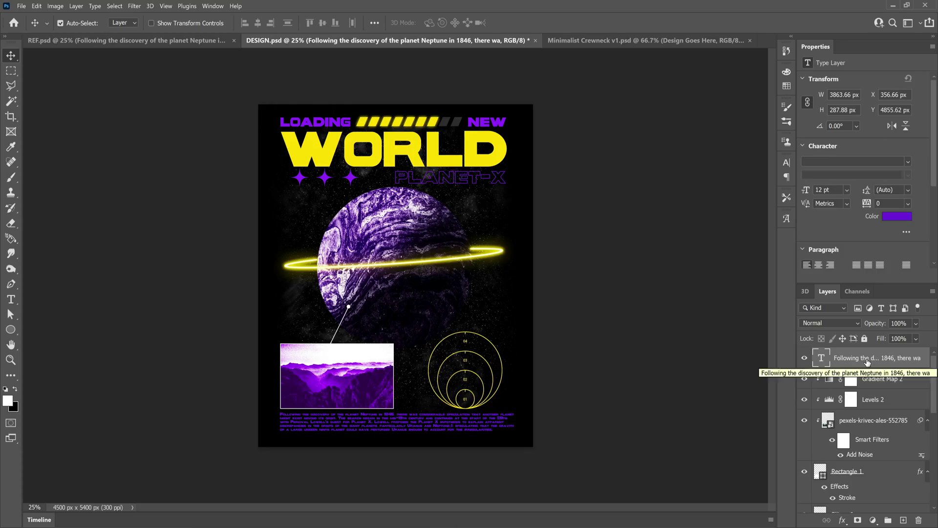
Merge visible layers into a new layer and paste the copy into the Minimalist Crewneck mockup.
{"action": "key", "text": "ctrl+alt+shift+e"}
{"action": "key", "text": "ctrl+c"}
{"action": "key", "text": "ctrl+Tab"}
{"action": "key", "text": "ctrl+v"}
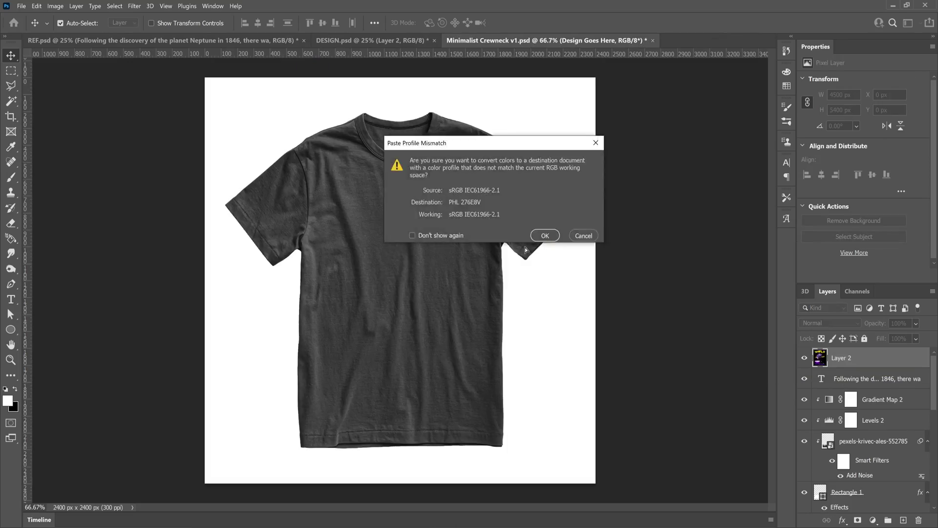
{"action": "key", "text": "Return"}
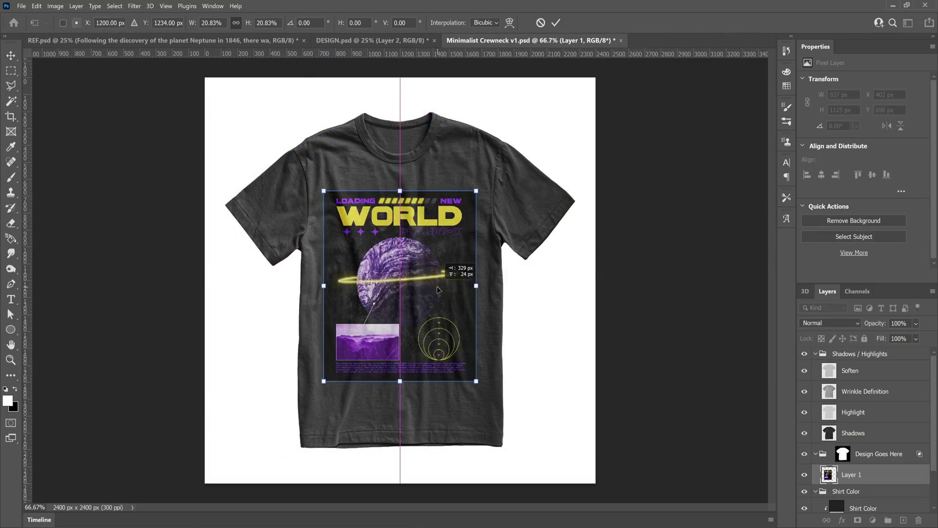